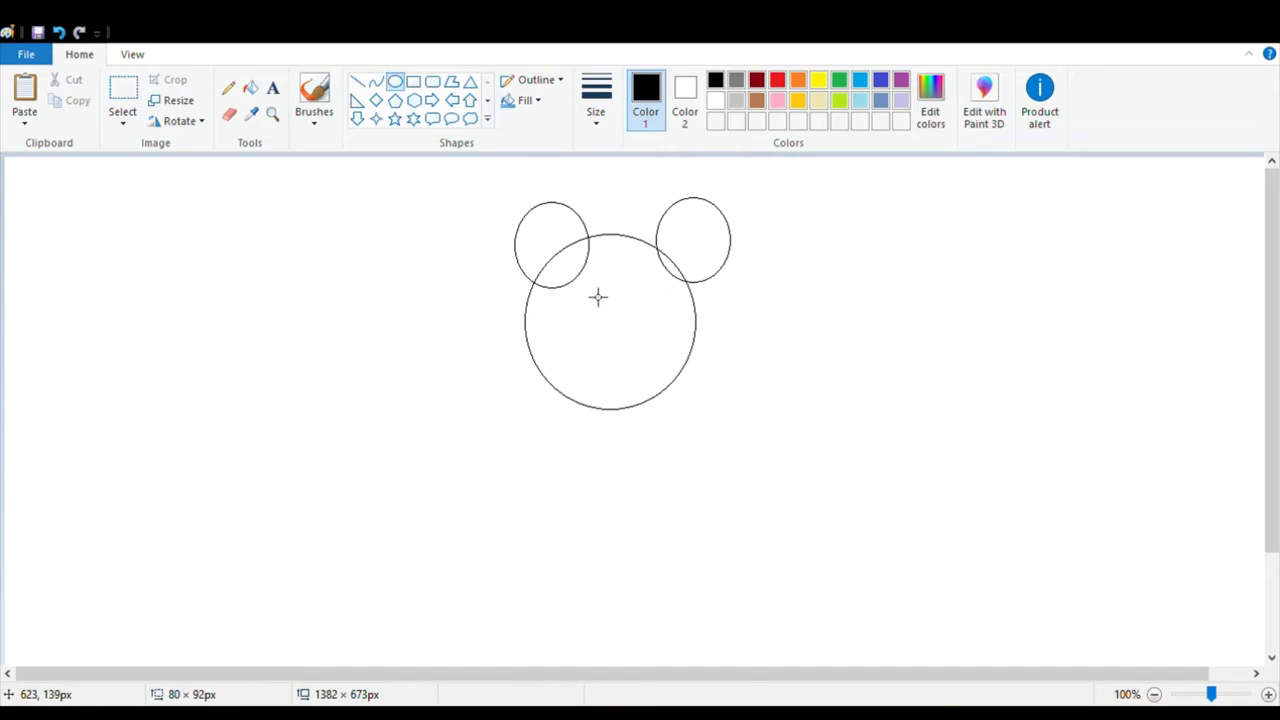
- Move the left ear up and away from the head, and draw the left cheek as a curve bulging past the head circle
mouse_move(566, 261)
left_mouse_down()
mouse_move(543, 260)
mouse_move(551, 245)
left_mouse_up()
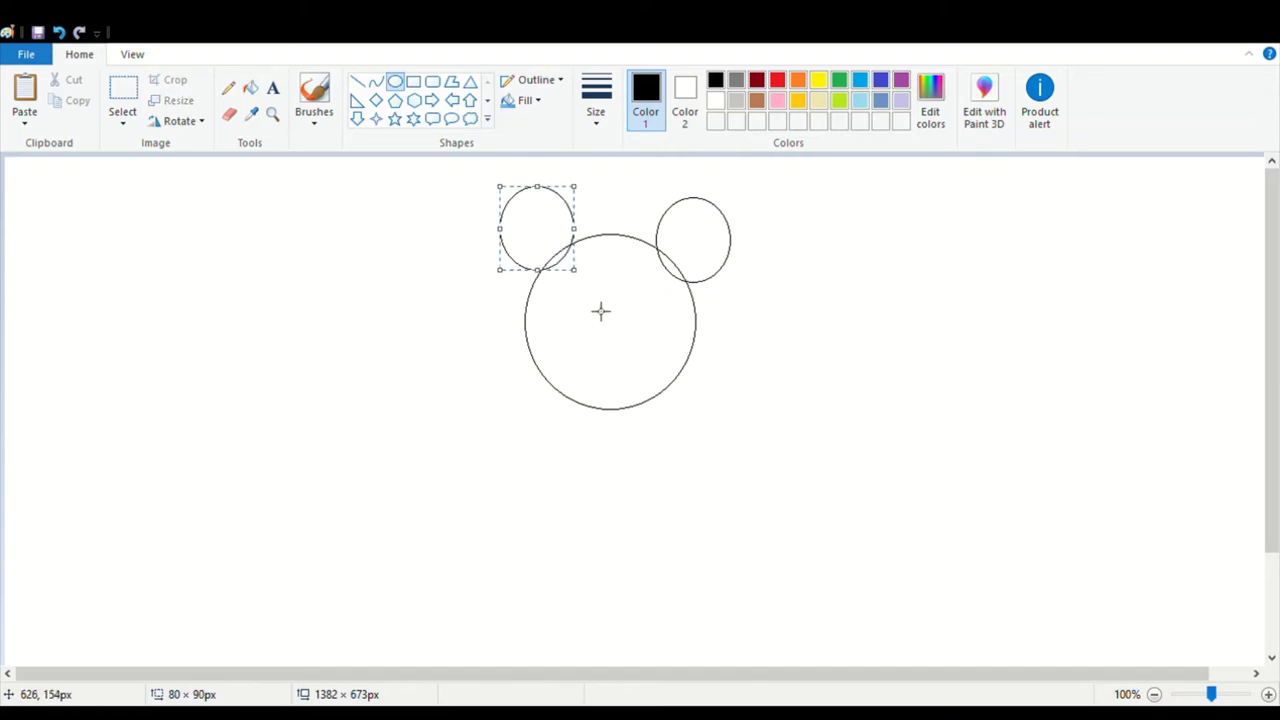
left_click(376, 82)
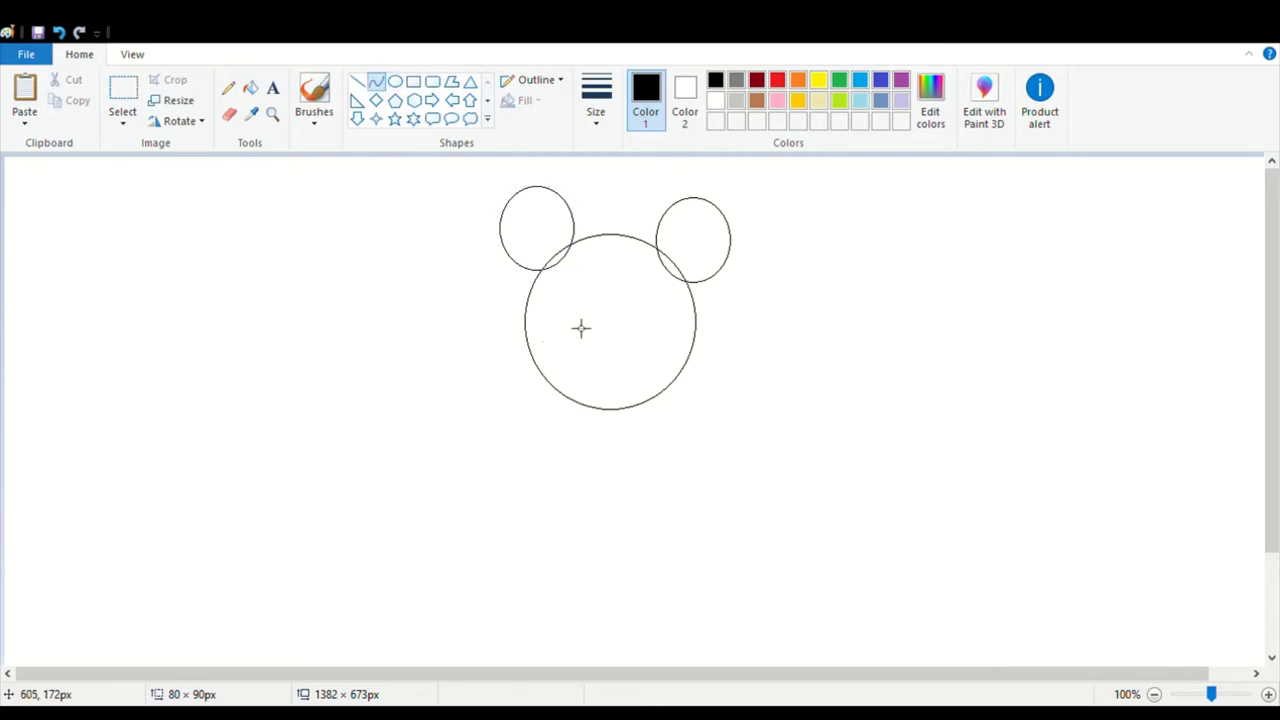
mouse_move(572, 320)
left_mouse_down()
mouse_move(578, 405)
mouse_move(548, 336)
mouse_move(514, 337)
mouse_move(510, 320)
mouse_move(541, 381)
mouse_move(509, 378)
left_mouse_up()
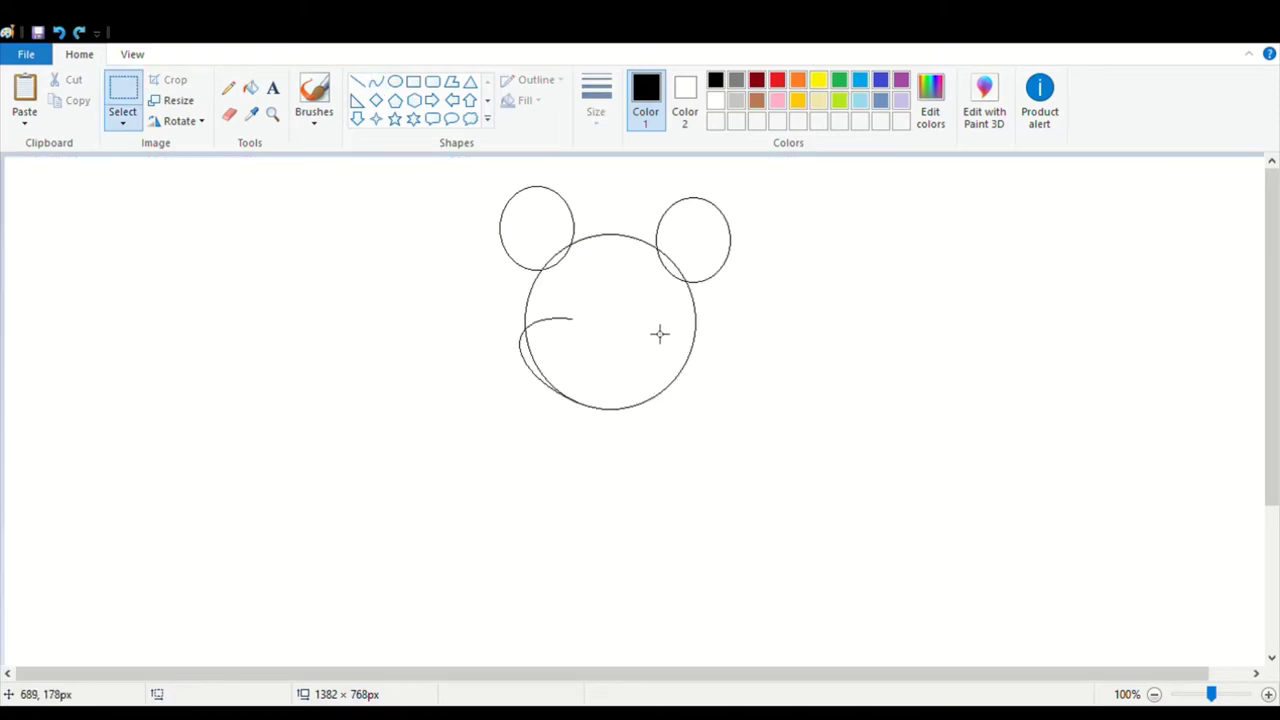
- Draw the matching right cheek as a curve bulging past the head circle and ending at the chin, about 94 × 95 px
left_click_drag(645, 320, 649, 394)
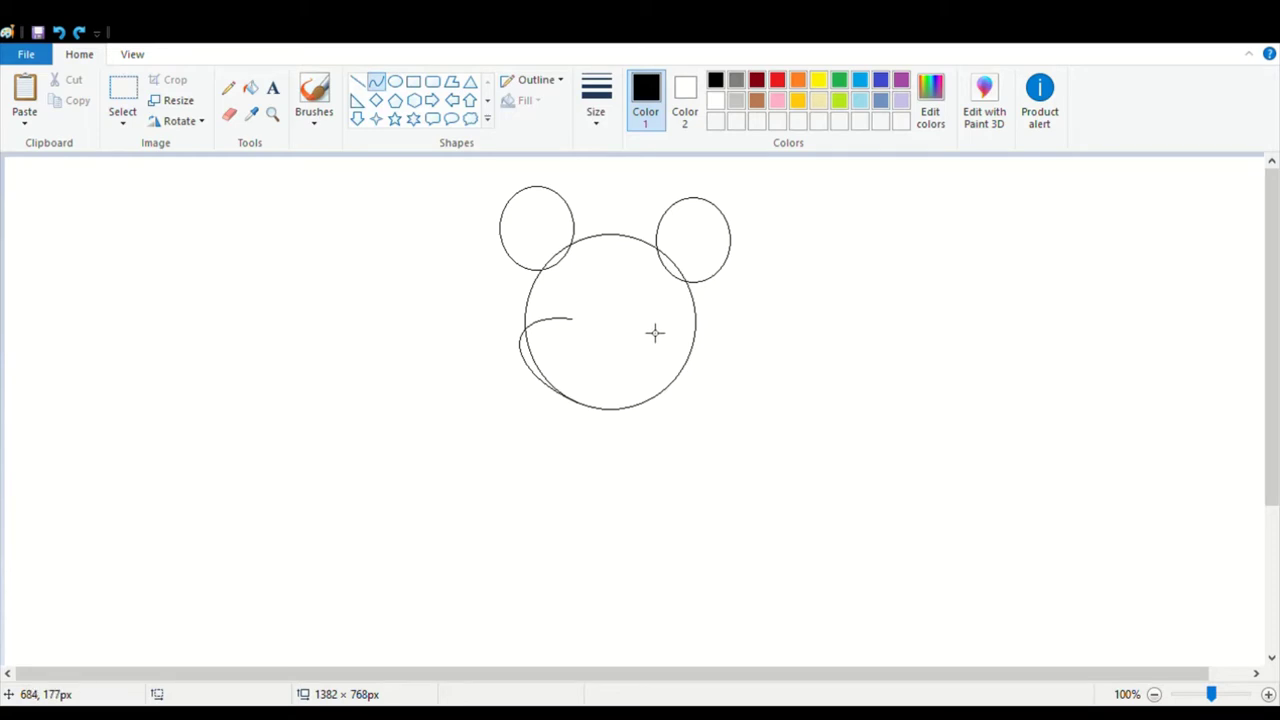
left_click_drag(645, 320, 644, 411)
mouse_move(686, 349)
left_mouse_down()
mouse_move(731, 329)
mouse_move(689, 397)
mouse_move(717, 386)
left_mouse_up()
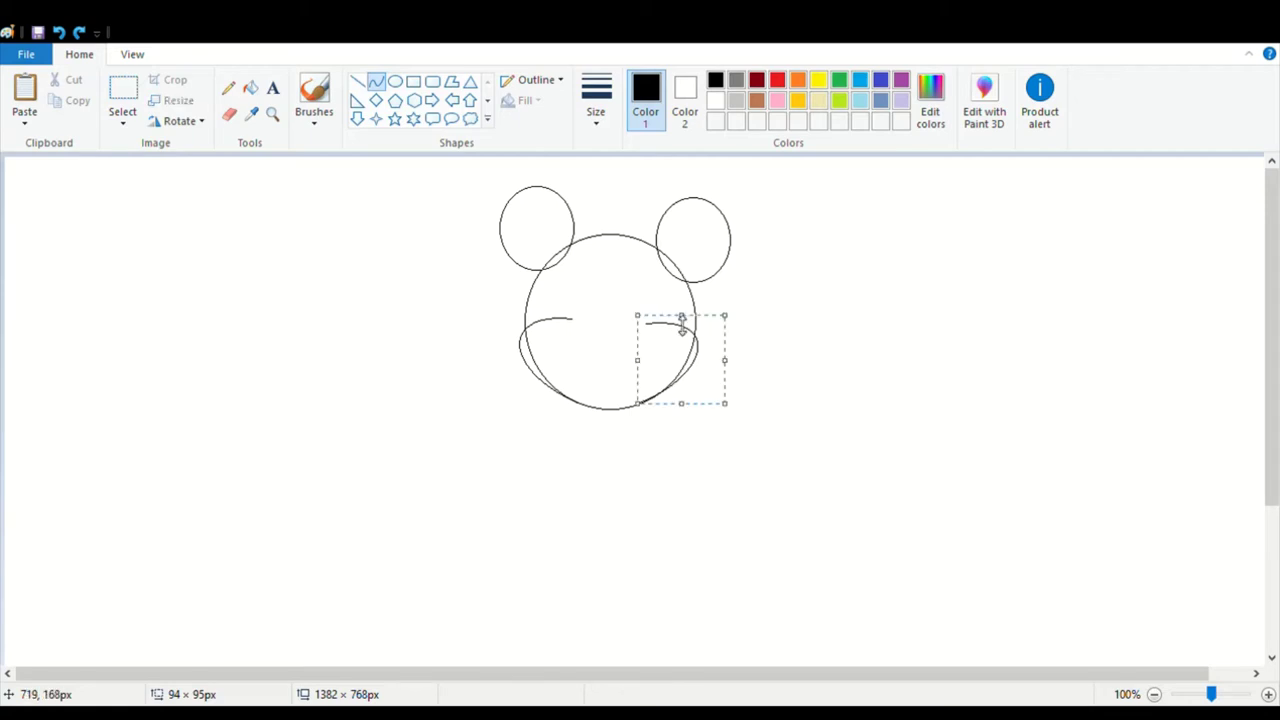
left_click(805, 315)
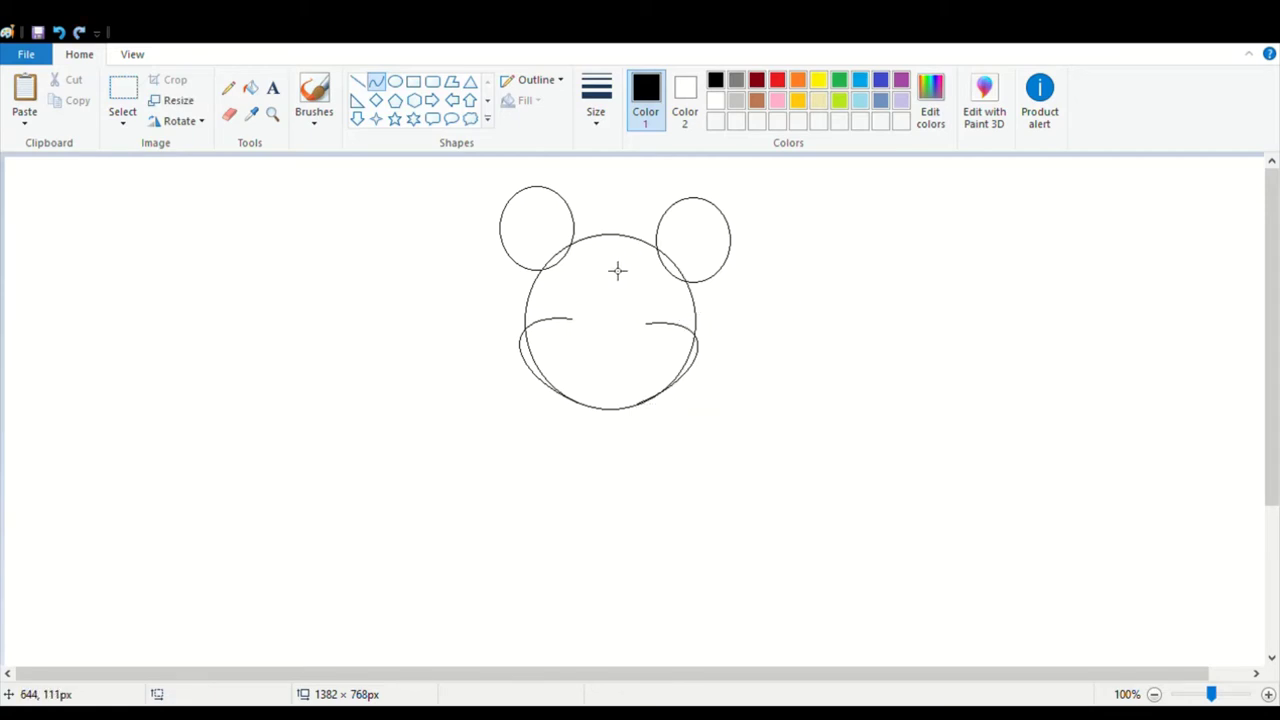
- Draw the two-lobed brow outline down to both cheek curves and a short arc where the bridge of the nose is
mouse_move(614, 262)
left_mouse_down()
mouse_move(572, 318)
mouse_move(594, 271)
mouse_move(580, 248)
mouse_move(600, 235)
mouse_move(567, 263)
mouse_move(568, 246)
mouse_move(564, 268)
mouse_move(557, 255)
mouse_move(620, 266)
mouse_move(655, 333)
mouse_move(657, 244)
mouse_move(683, 251)
left_mouse_up()
mouse_move(592, 320)
left_mouse_down()
mouse_move(636, 320)
mouse_move(612, 311)
left_mouse_up()
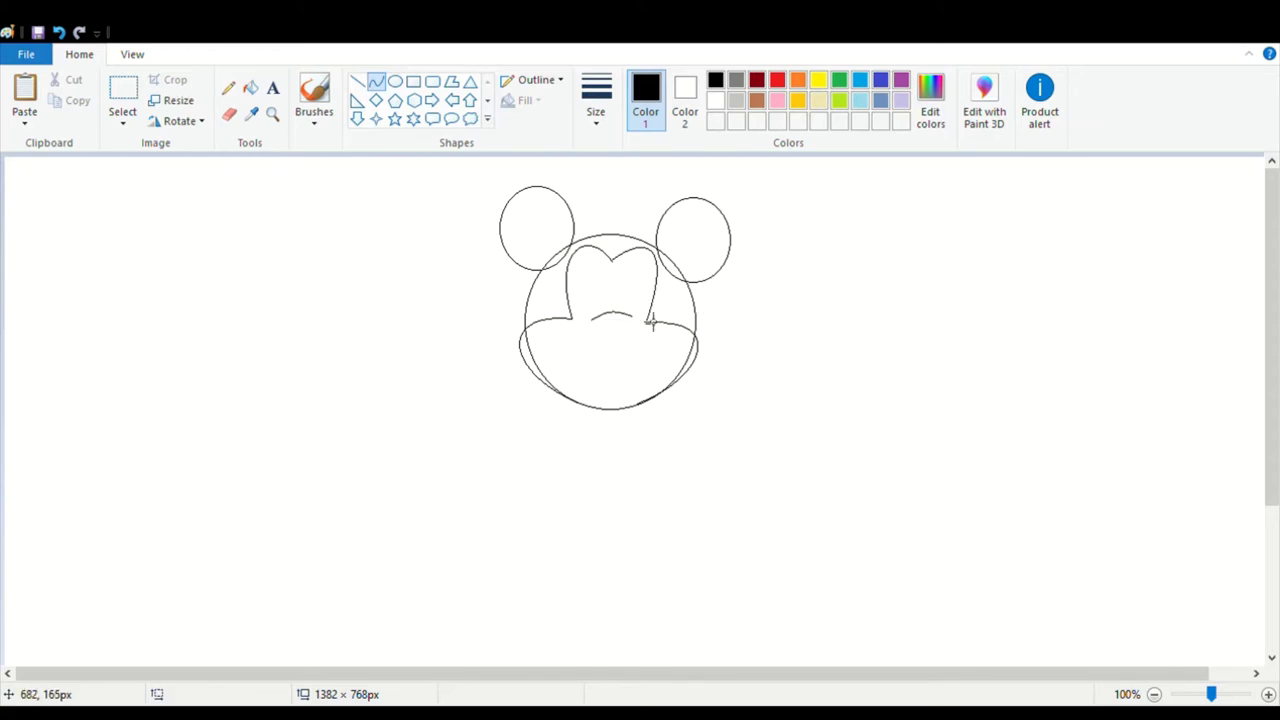
- Draw two tall oval eyes with small oval pupils inside, and a horizontal nose oval about 48 × 24 px below them
left_click(395, 81)
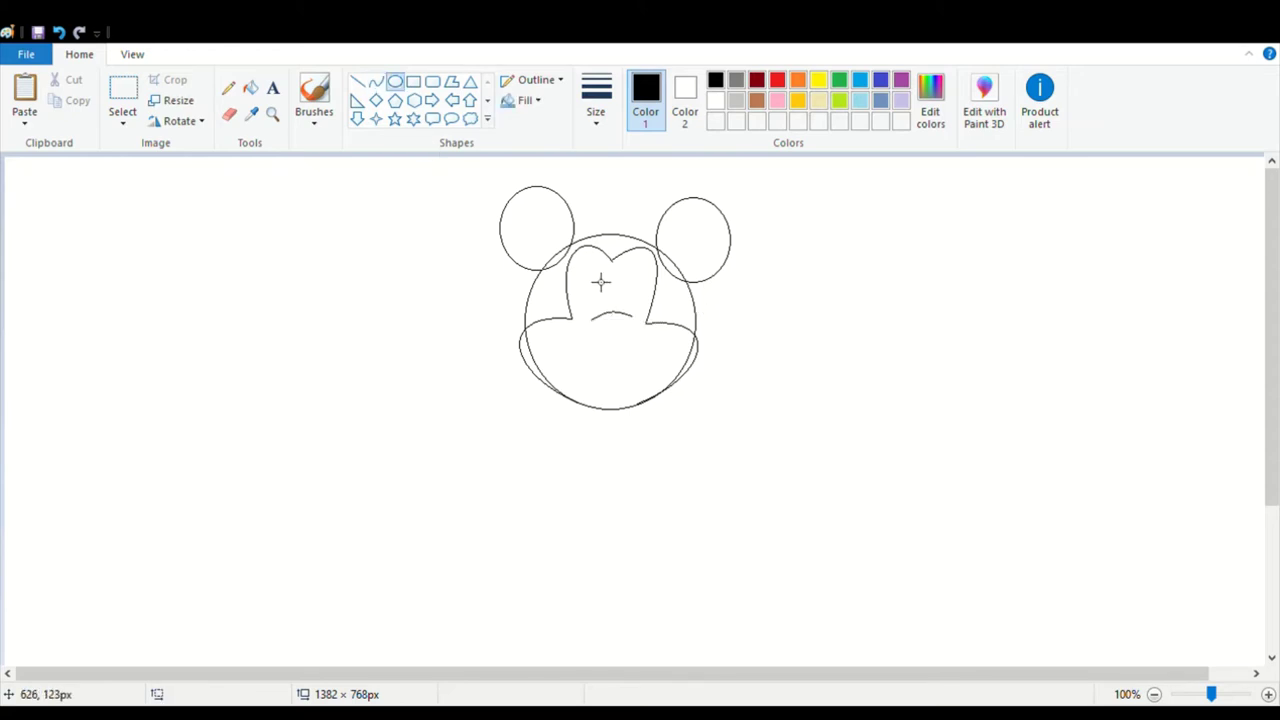
left_click_drag(603, 281, 621, 330)
left_click(803, 294)
left_click_drag(627, 288, 585, 325)
left_click(808, 303)
left_click(789, 300)
left_click(780, 322)
left_click_drag(652, 362, 603, 333)
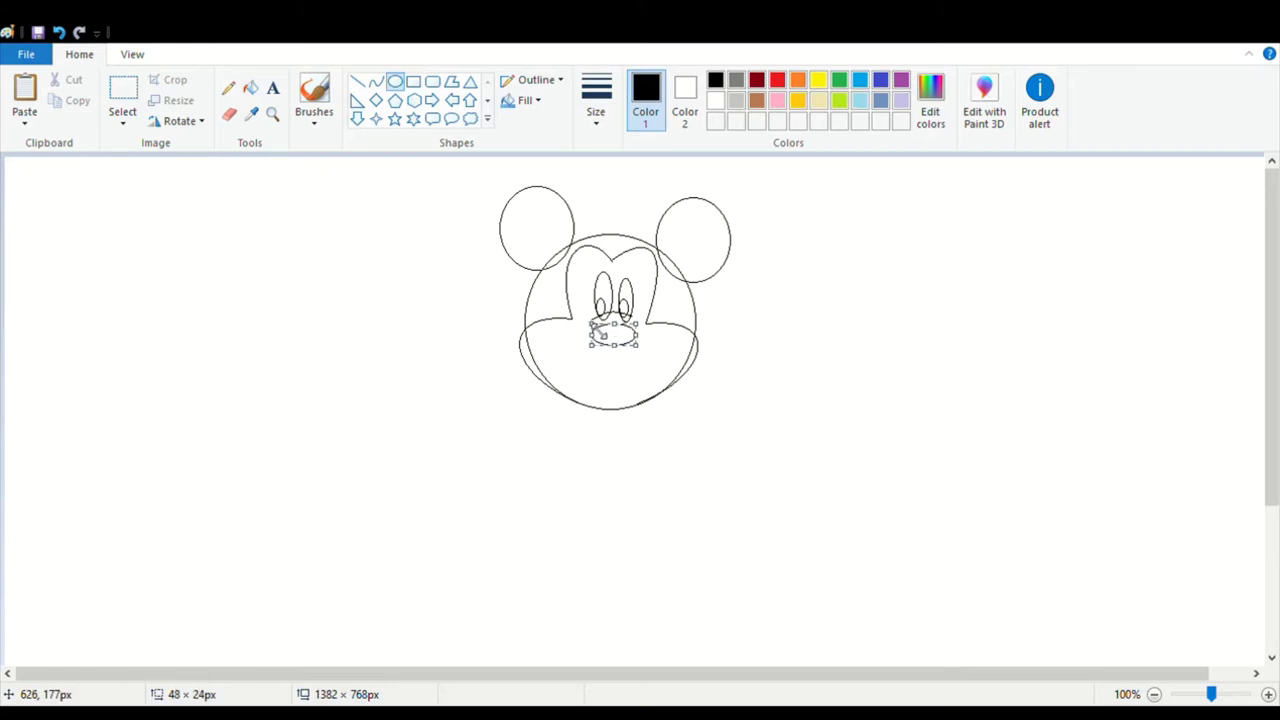
left_click(823, 416)
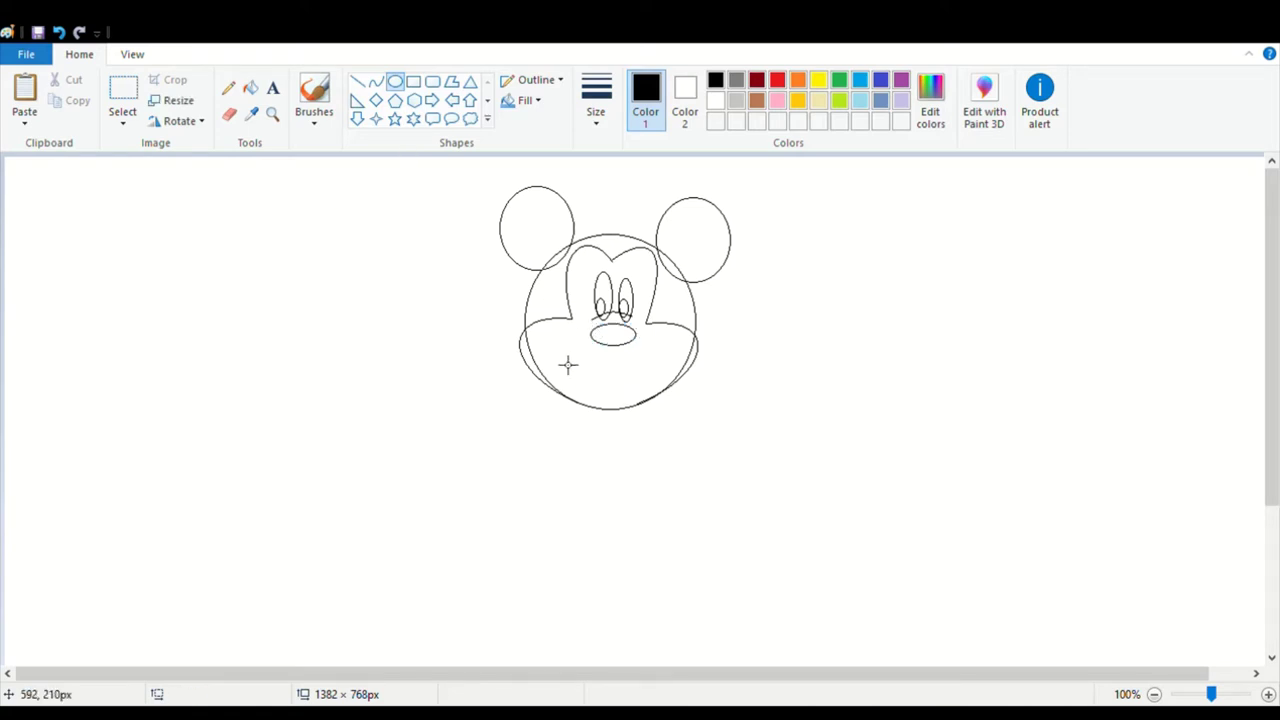
- Draw a short curved crease on each cheek and a wide smile curve joining the two creases below the nose
left_click(375, 81)
mouse_move(538, 344)
left_mouse_down()
mouse_move(571, 342)
mouse_move(555, 334)
left_mouse_up()
left_click_drag(661, 333, 687, 343)
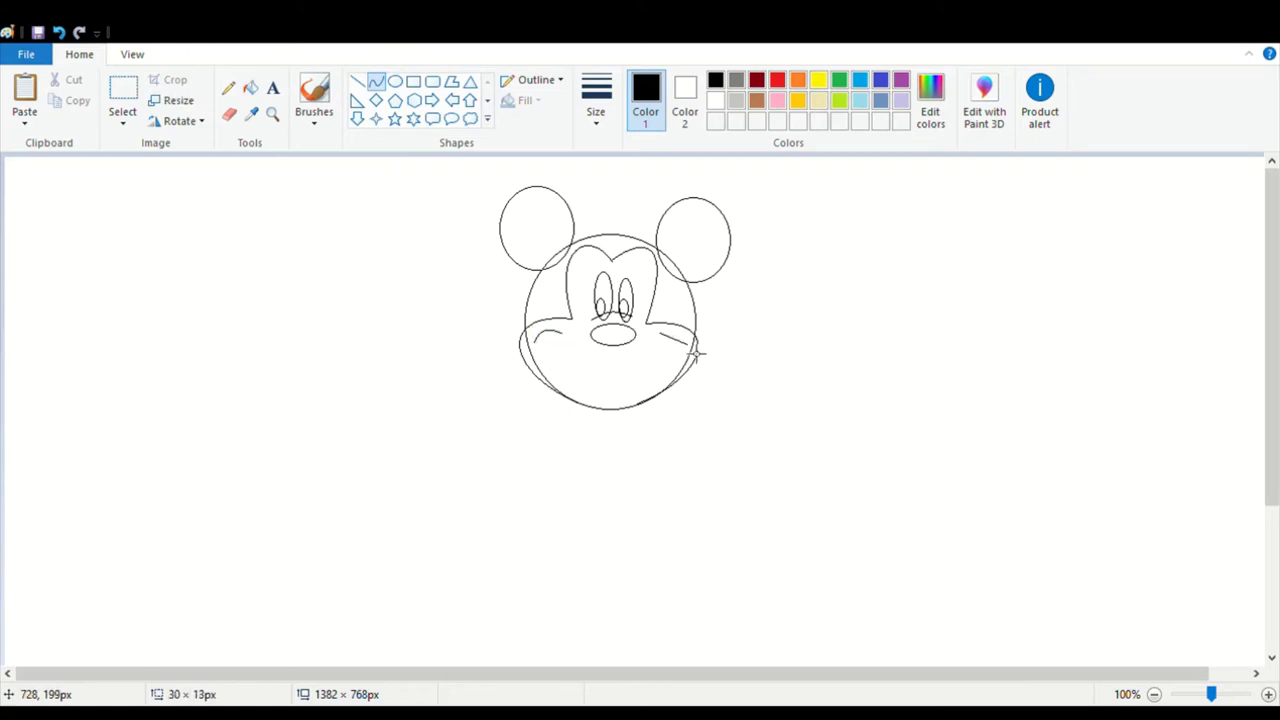
left_click(672, 327)
left_click(687, 329)
mouse_move(552, 341)
left_mouse_down()
mouse_move(689, 337)
mouse_move(594, 363)
mouse_move(602, 385)
mouse_move(674, 363)
mouse_move(651, 394)
left_mouse_up()
left_click(889, 325)
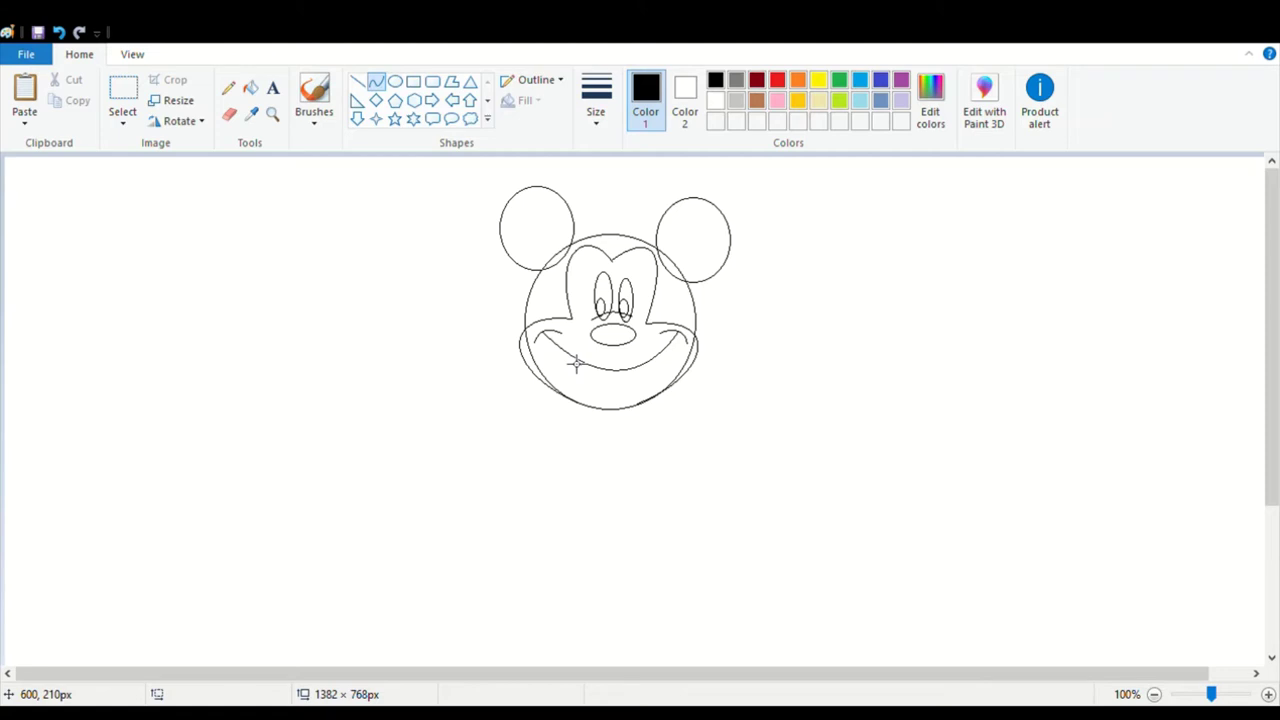
- Draw the open lower mouth curve beneath the smile and a two-lobed tongue line inside it
mouse_move(575, 363)
left_mouse_down()
mouse_move(655, 371)
mouse_move(611, 394)
mouse_move(620, 409)
mouse_move(606, 423)
mouse_move(609, 378)
mouse_move(641, 385)
mouse_move(618, 378)
mouse_move(624, 419)
mouse_move(689, 391)
left_mouse_up()
left_click(796, 368)
left_click(771, 375)
key("ctrl+z")
mouse_move(586, 410)
left_mouse_down()
mouse_move(650, 413)
mouse_move(599, 430)
mouse_move(634, 437)
mouse_move(601, 437)
mouse_move(625, 416)
mouse_move(609, 434)
left_mouse_up()
key("ctrl+z")
left_click(645, 411)
left_click(645, 411)
key("ctrl+z")
key("ctrl+z")
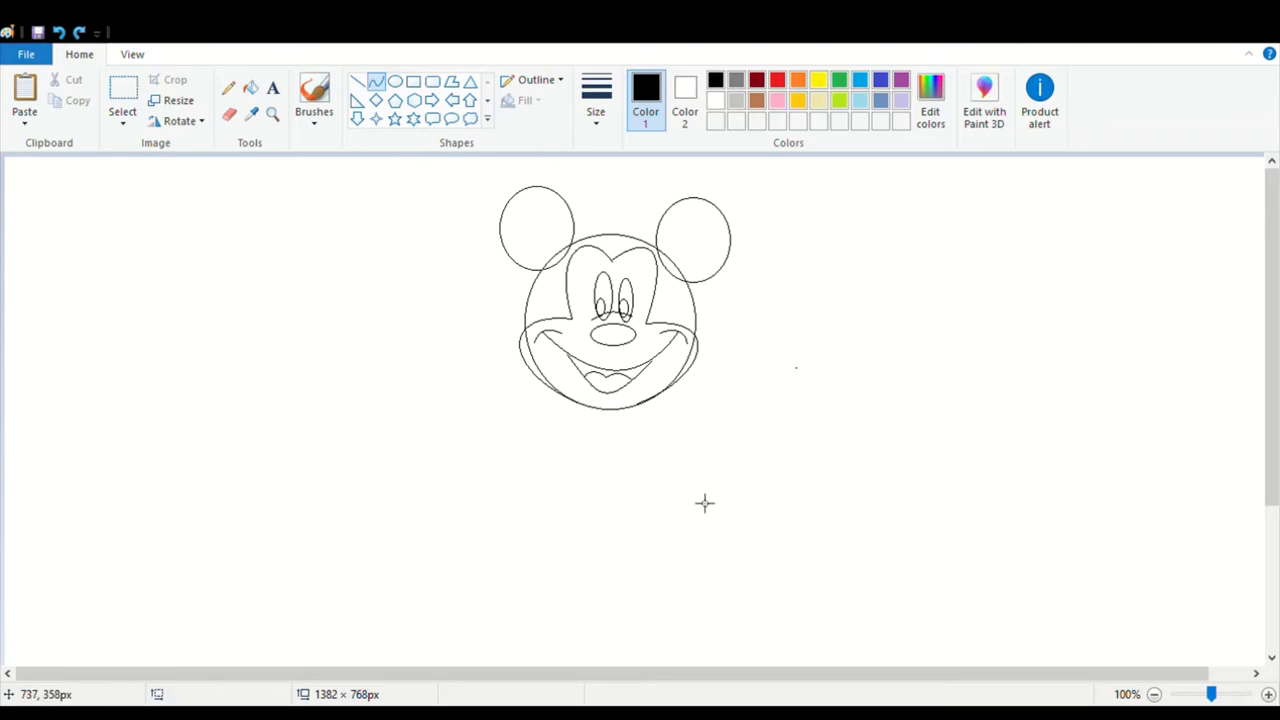
- Draw a chin curve under the head and the bent outer outlines of both arms, the left one about 180 × 49 px
left_click(386, 86)
left_click_drag(582, 405, 417, 410)
left_click(788, 430)
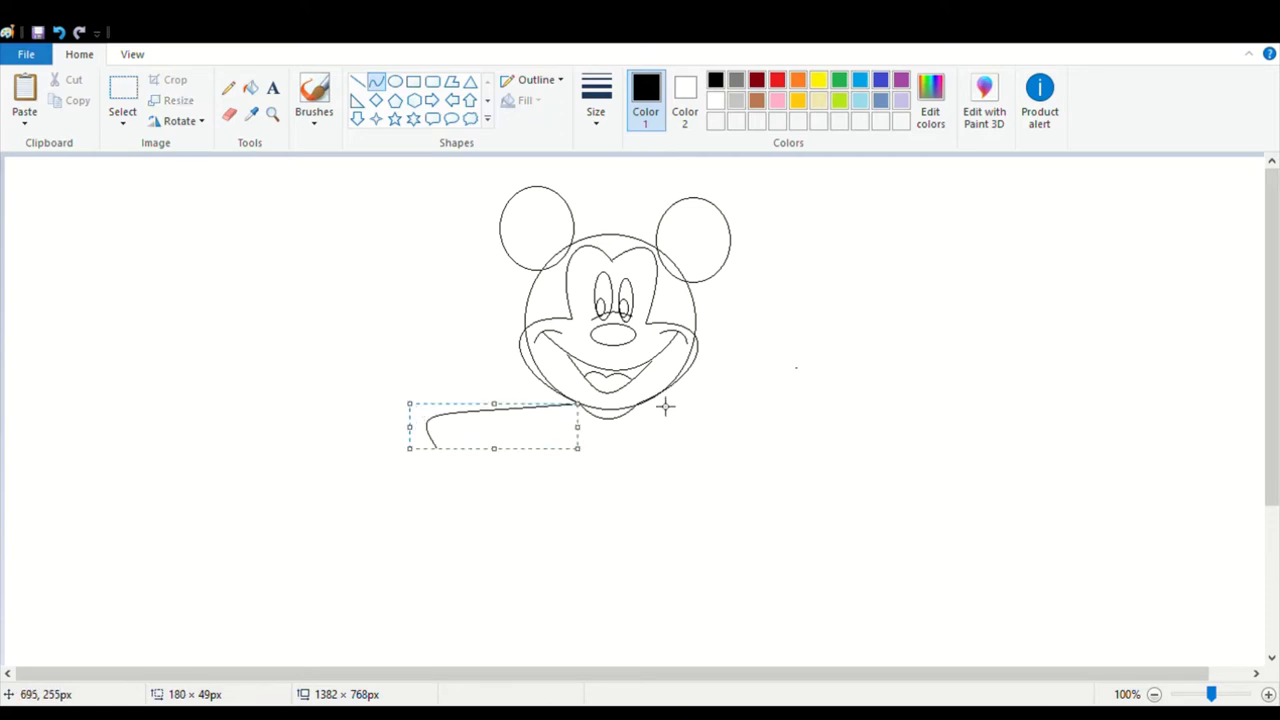
left_click_drag(656, 397, 865, 436)
left_click(670, 459)
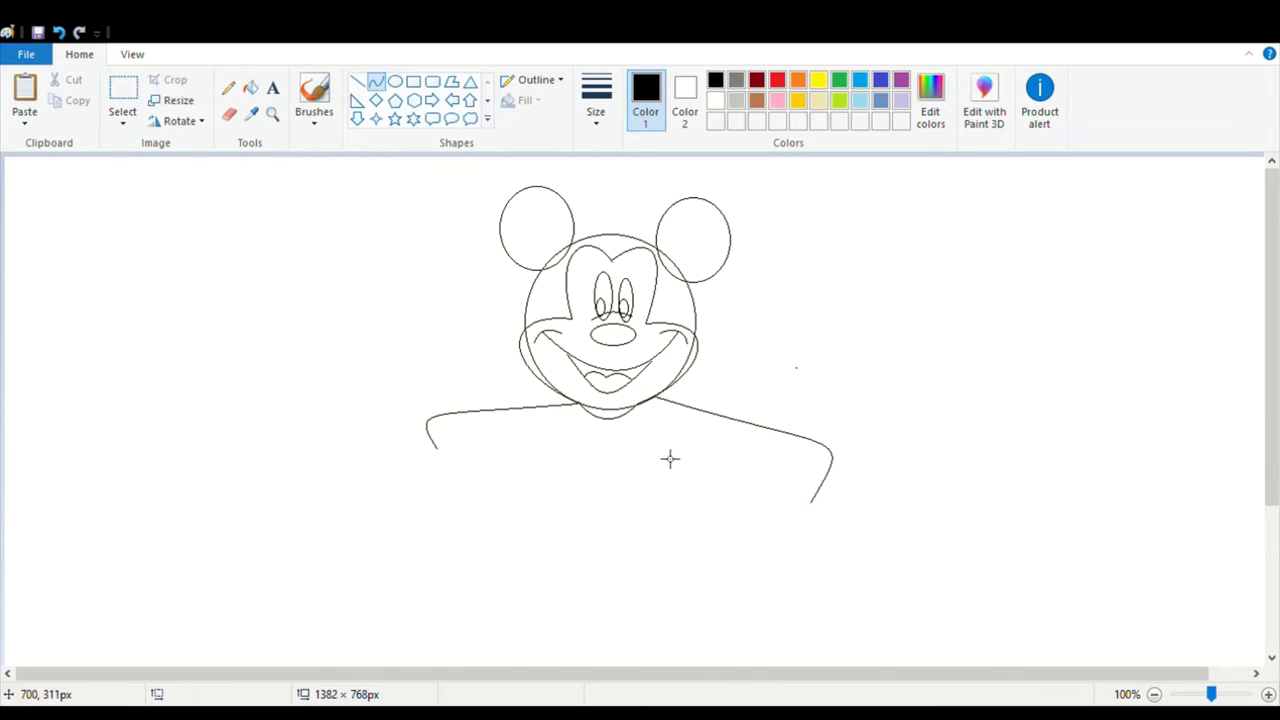
- Draw the underside of the right arm as a gentle curve and bend it down at the elbow toward the wrist
mouse_move(648, 438)
left_mouse_down()
mouse_move(782, 476)
mouse_move(726, 459)
mouse_move(752, 452)
mouse_move(767, 472)
left_mouse_up()
left_click(847, 436)
left_click_drag(799, 475, 789, 489)
key("ctrl+z")
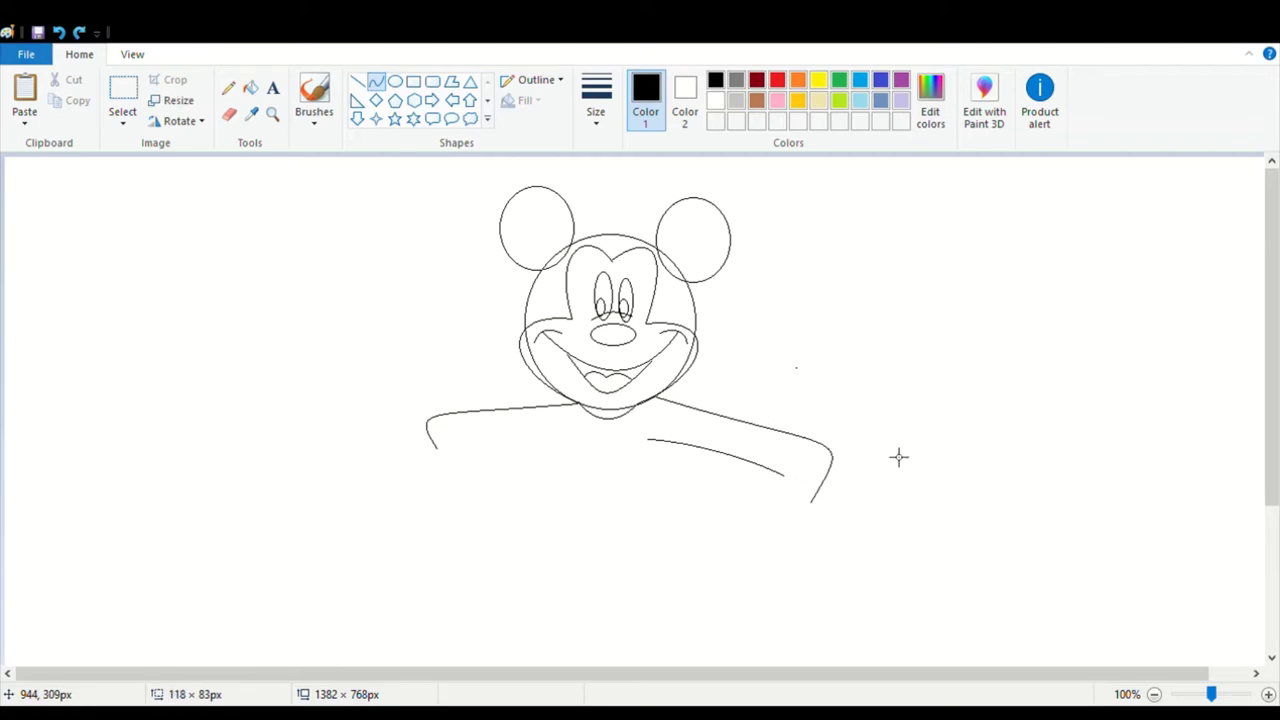
left_click_drag(784, 477, 782, 503)
left_click(788, 494)
- Draw the curved glove cuff around the right wrist and a short torso line descending from the underside of the right arm
mouse_move(774, 494)
left_mouse_down()
mouse_move(813, 505)
mouse_move(766, 509)
mouse_move(808, 533)
mouse_move(814, 512)
mouse_move(757, 509)
mouse_move(794, 538)
mouse_move(789, 561)
left_mouse_up()
left_click(849, 426)
left_click(998, 429)
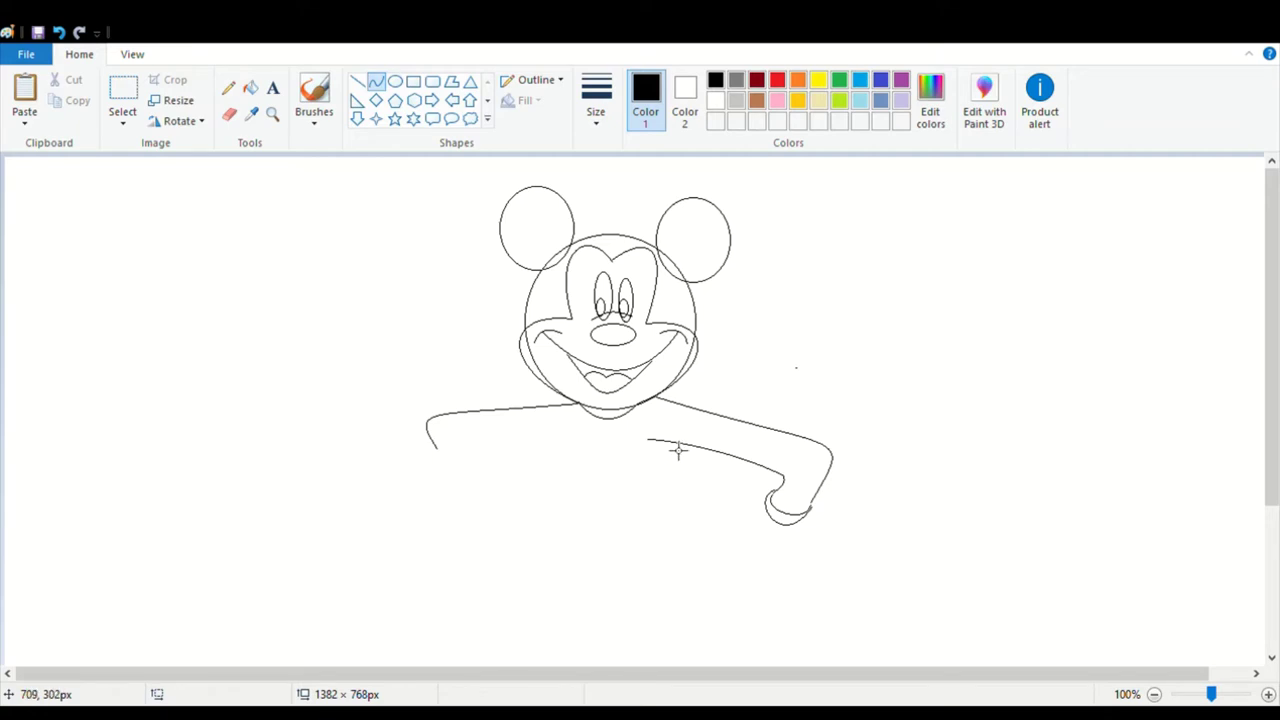
left_click_drag(677, 440, 666, 470)
mouse_move(762, 497)
left_mouse_down()
mouse_move(782, 500)
mouse_move(634, 484)
mouse_move(646, 500)
mouse_move(669, 478)
mouse_move(653, 474)
mouse_move(689, 479)
mouse_move(666, 458)
left_mouse_up()
left_click_drag(773, 507, 675, 467)
key("ctrl+z")
left_click(357, 81)
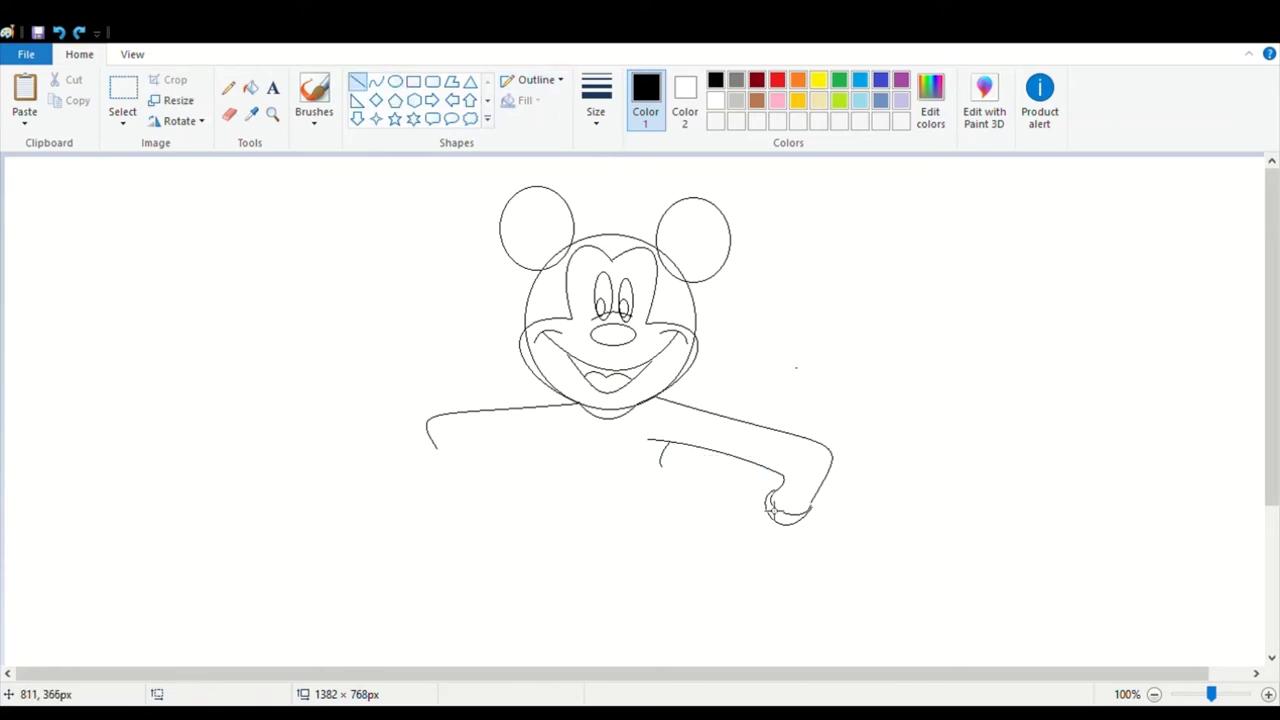
left_click_drag(773, 511, 640, 488)
left_click(668, 477)
key("ctrl+z")
left_click(375, 81)
left_click_drag(772, 497, 785, 538)
key("Escape")
left_click(395, 81)
left_click_drag(737, 521, 716, 517)
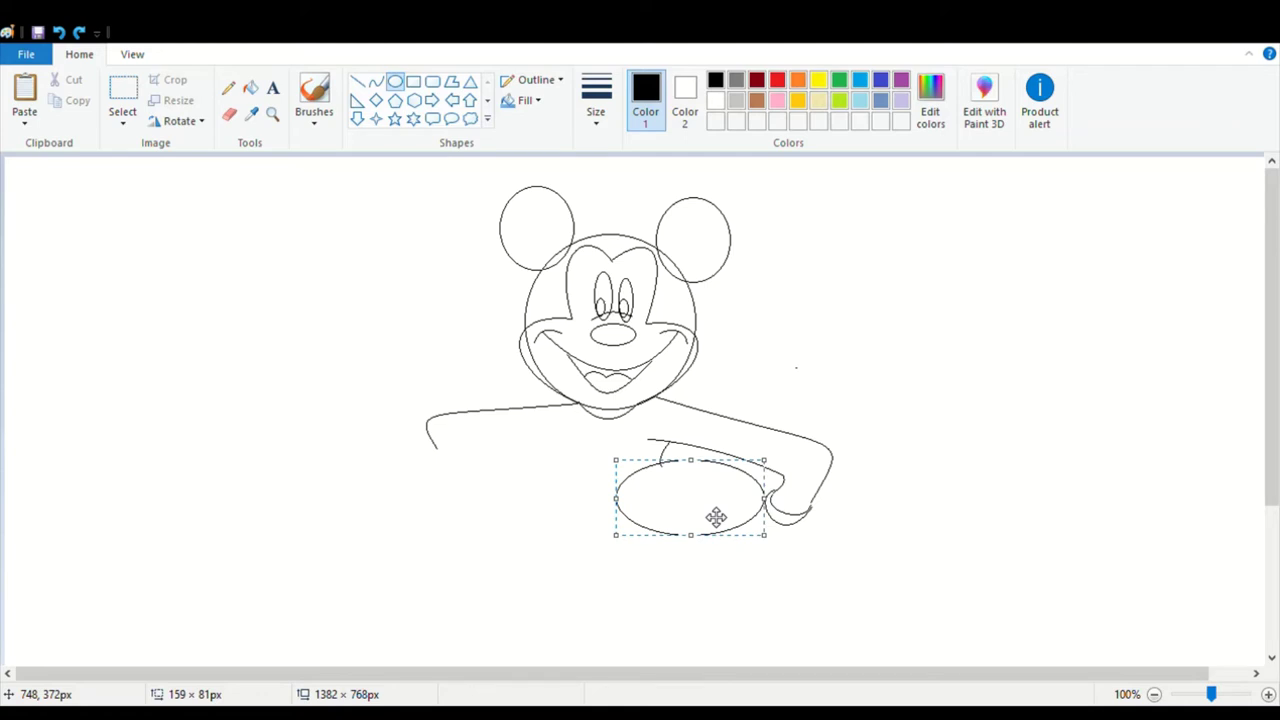
key("Escape")
- Draw the rounded glove outline at the right hip with curves, its lower edge about 143 × 73 px, and join it to the cuff
left_click(375, 81)
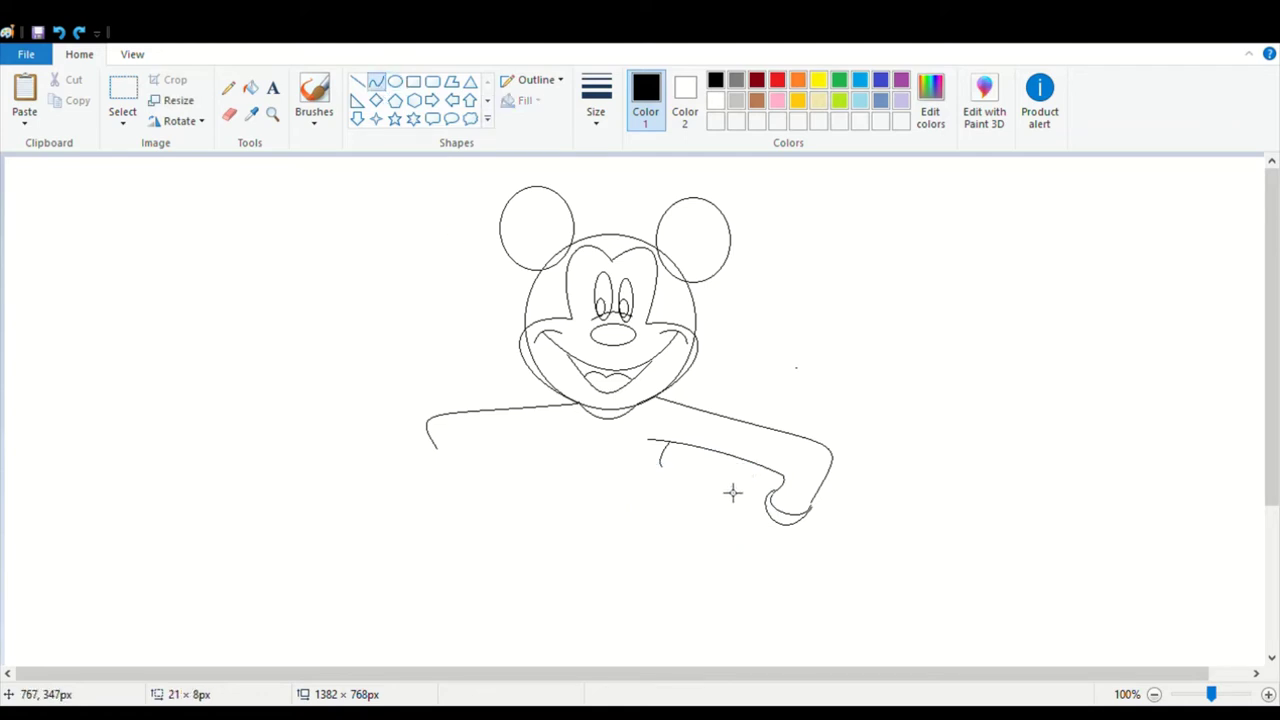
mouse_move(783, 490)
left_mouse_down()
mouse_move(637, 486)
mouse_move(655, 497)
mouse_move(692, 464)
mouse_move(710, 469)
mouse_move(673, 467)
mouse_move(662, 452)
mouse_move(655, 530)
mouse_move(649, 501)
mouse_move(640, 528)
mouse_move(666, 508)
mouse_move(650, 508)
mouse_move(695, 557)
mouse_move(762, 570)
mouse_move(777, 548)
mouse_move(643, 560)
mouse_move(740, 571)
mouse_move(731, 594)
left_mouse_up()
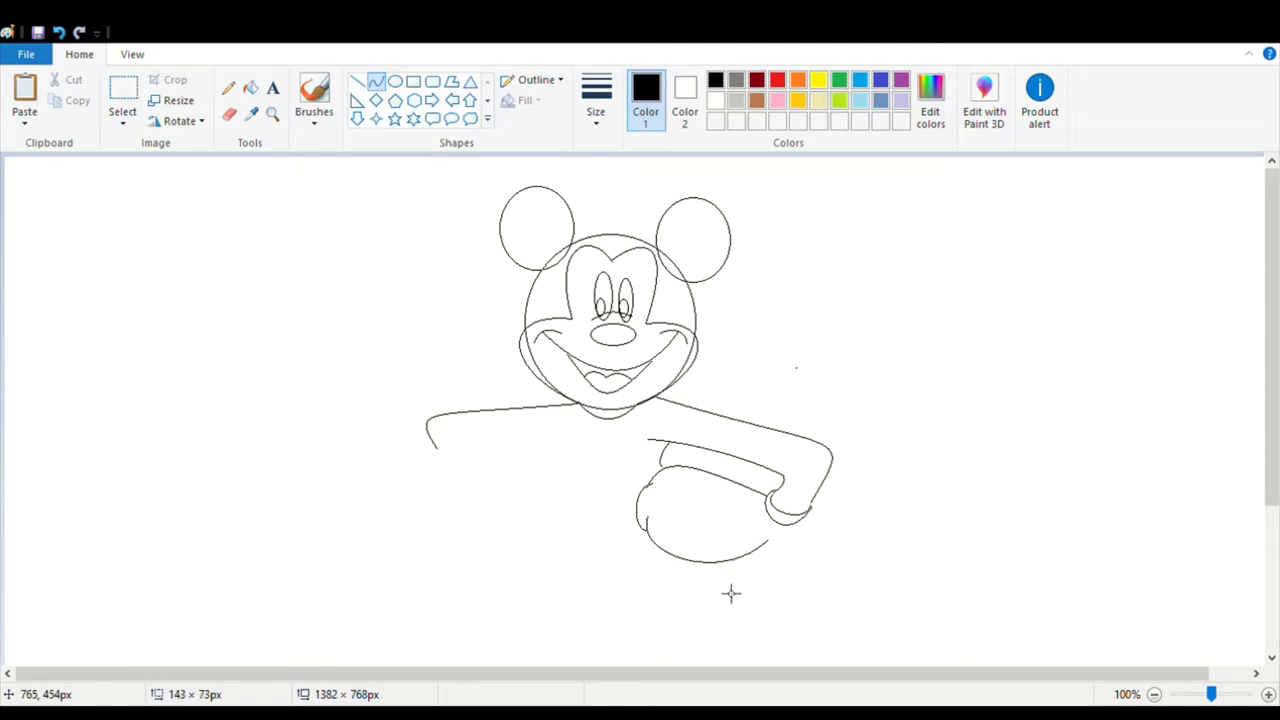
left_click(731, 593)
mouse_move(791, 534)
left_mouse_down()
mouse_move(751, 551)
mouse_move(800, 548)
mouse_move(794, 558)
mouse_move(786, 543)
mouse_move(757, 544)
mouse_move(781, 546)
mouse_move(762, 556)
mouse_move(785, 546)
left_mouse_up()
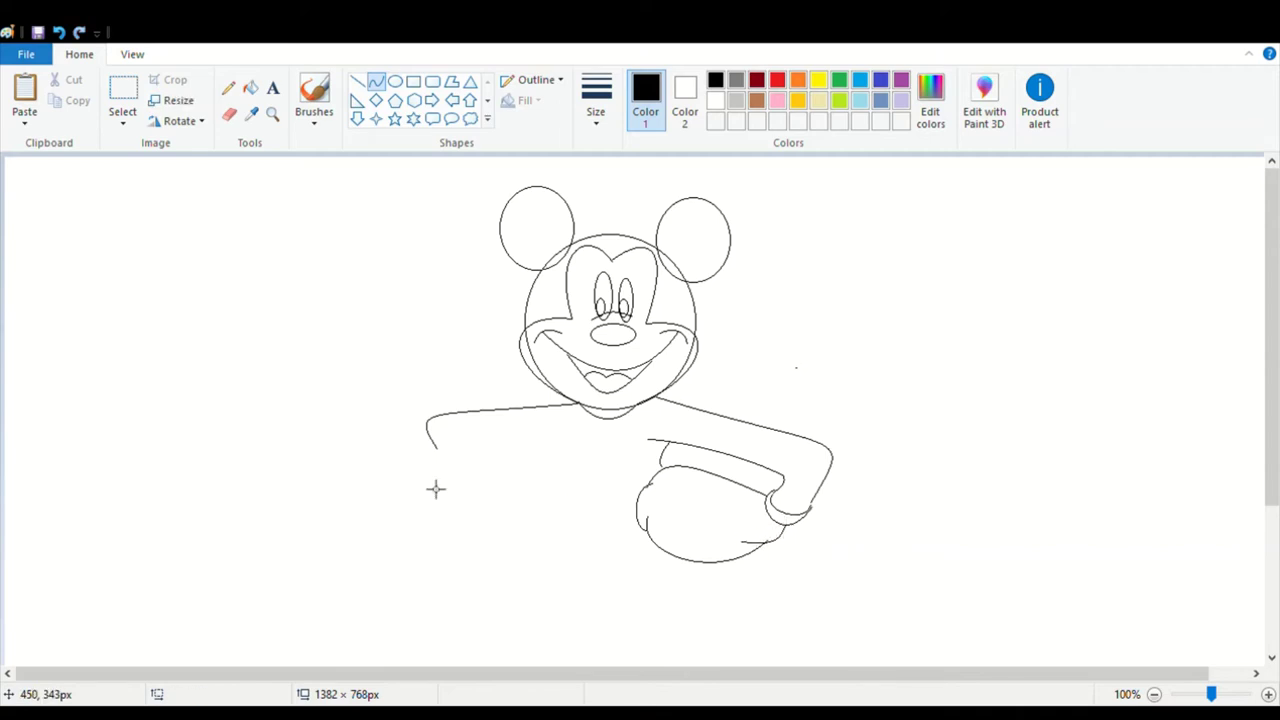
- Draw the left side of the torso and shorts as a curve, and a curved waistline running across to the glove
left_click_drag(557, 437, 513, 537)
left_click_drag(529, 484, 507, 513)
left_click(615, 488)
mouse_move(661, 487)
left_mouse_down()
mouse_move(474, 460)
mouse_move(529, 468)
left_mouse_up()
mouse_move(617, 465)
left_mouse_down()
mouse_move(637, 452)
mouse_move(614, 461)
left_mouse_up()
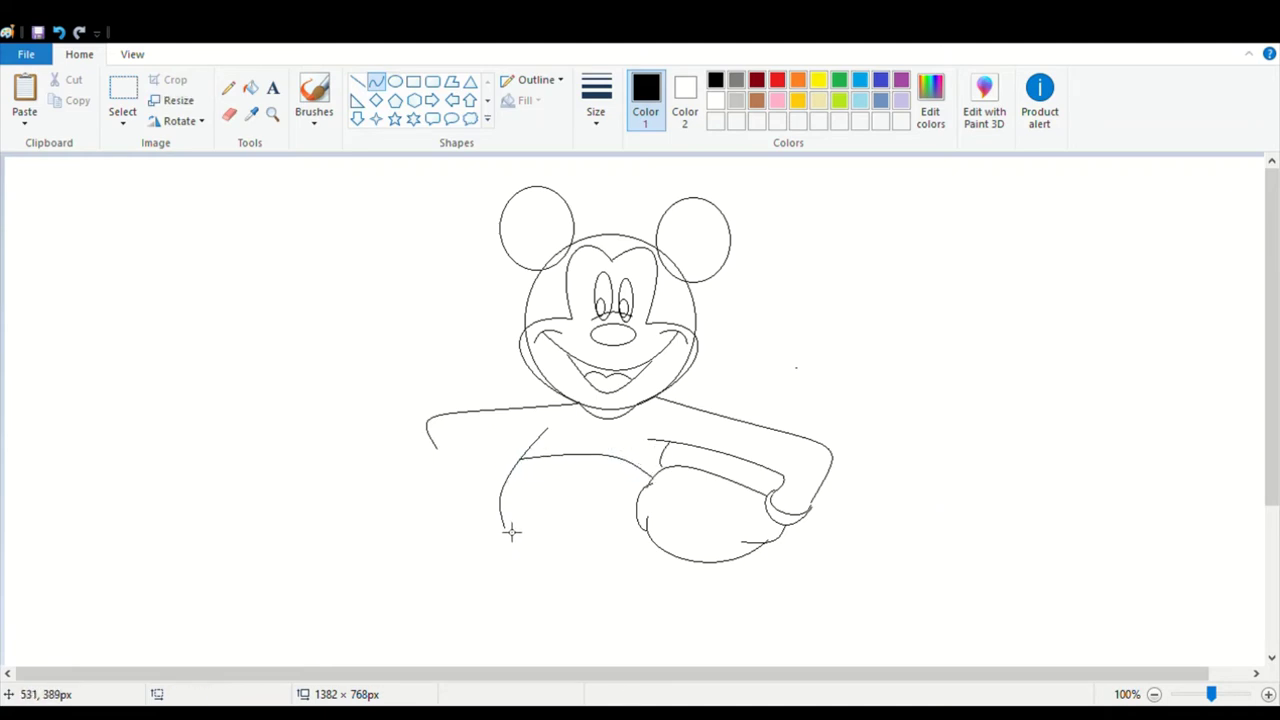
- Draw the curved hems of both shorts legs and a short crease about 18 × 36 px rising between them
mouse_move(510, 530)
left_mouse_down()
mouse_move(508, 570)
mouse_move(507, 550)
mouse_move(542, 569)
mouse_move(599, 566)
mouse_move(514, 580)
mouse_move(531, 583)
mouse_move(572, 588)
mouse_move(682, 560)
left_mouse_up()
left_click(572, 588)
left_click(670, 597)
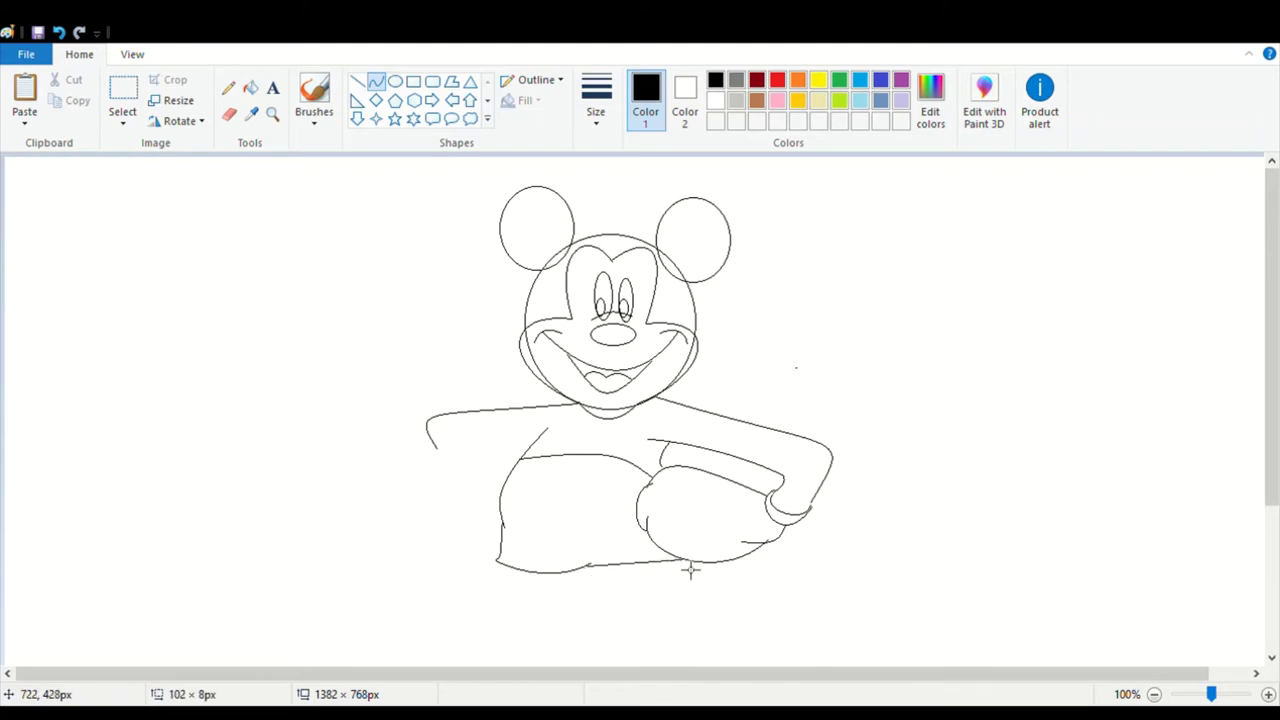
left_click_drag(602, 573, 681, 581)
left_click(591, 553)
left_click_drag(586, 565, 571, 533)
left_click(594, 554)
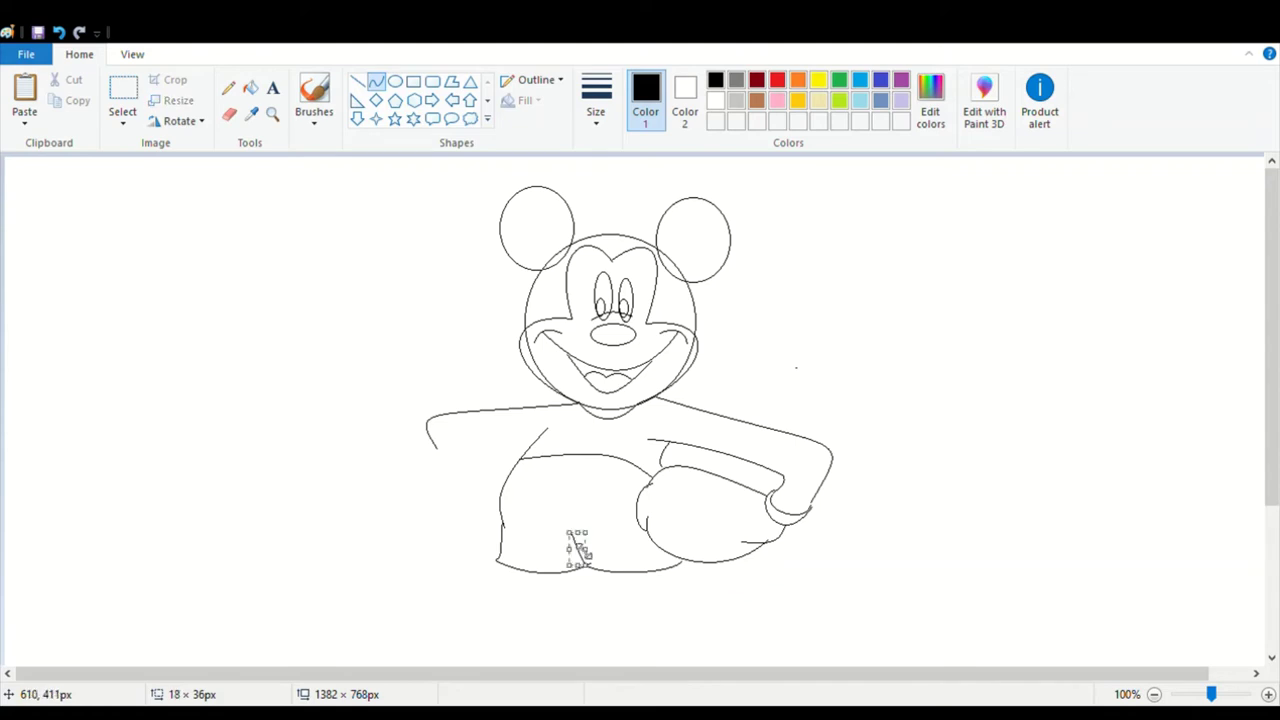
left_click(627, 525)
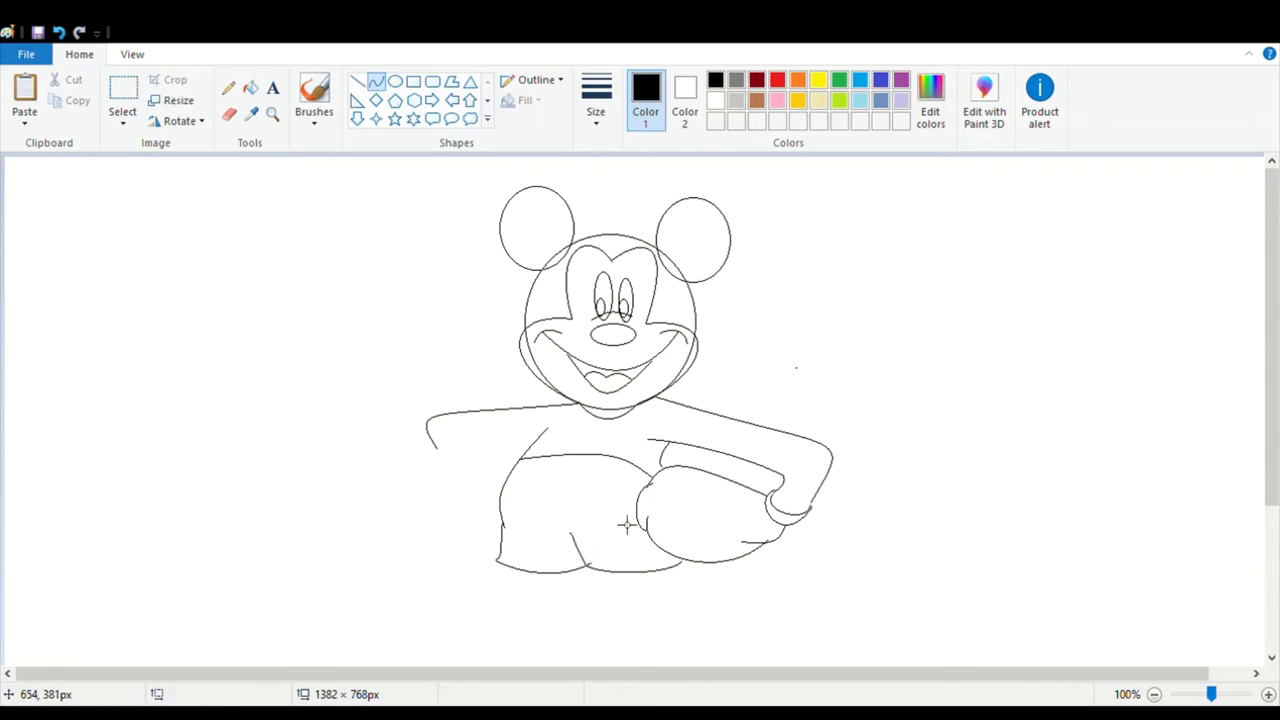
- Draw four slanted straight lines below the shorts as the sides of the two legs
left_click(357, 81)
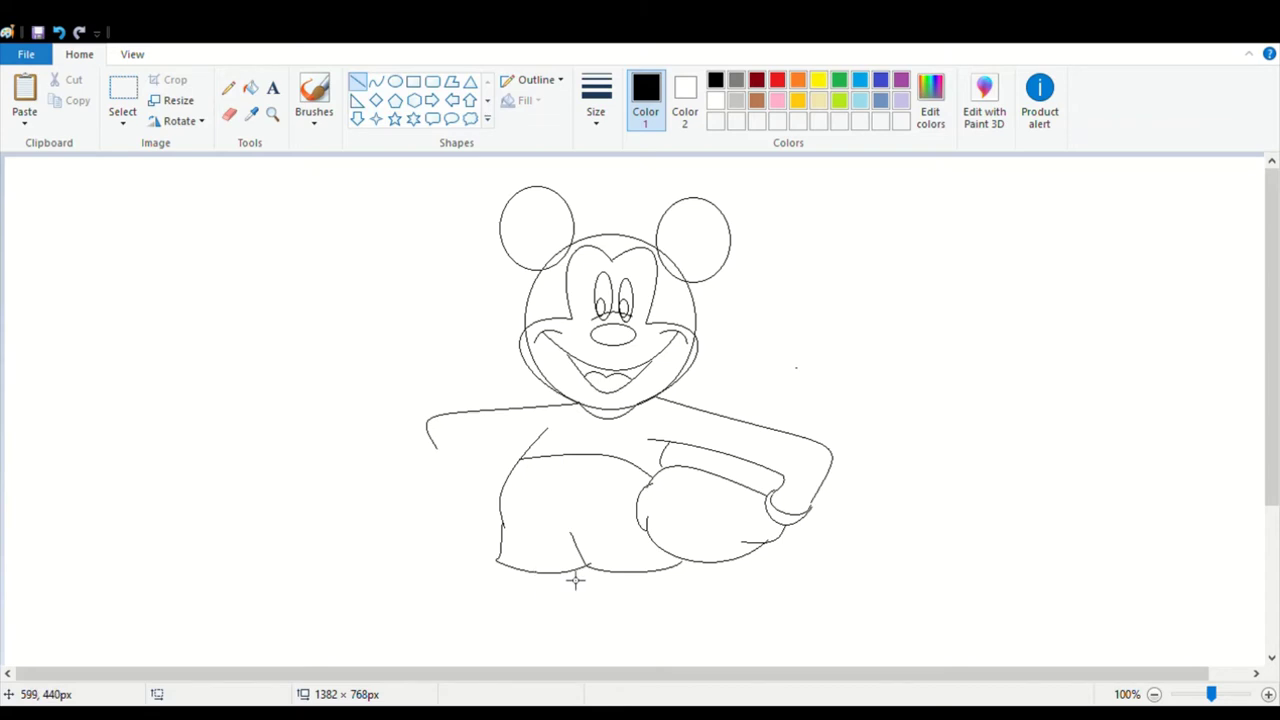
left_click_drag(588, 564, 574, 628)
left_click_drag(634, 578, 655, 618)
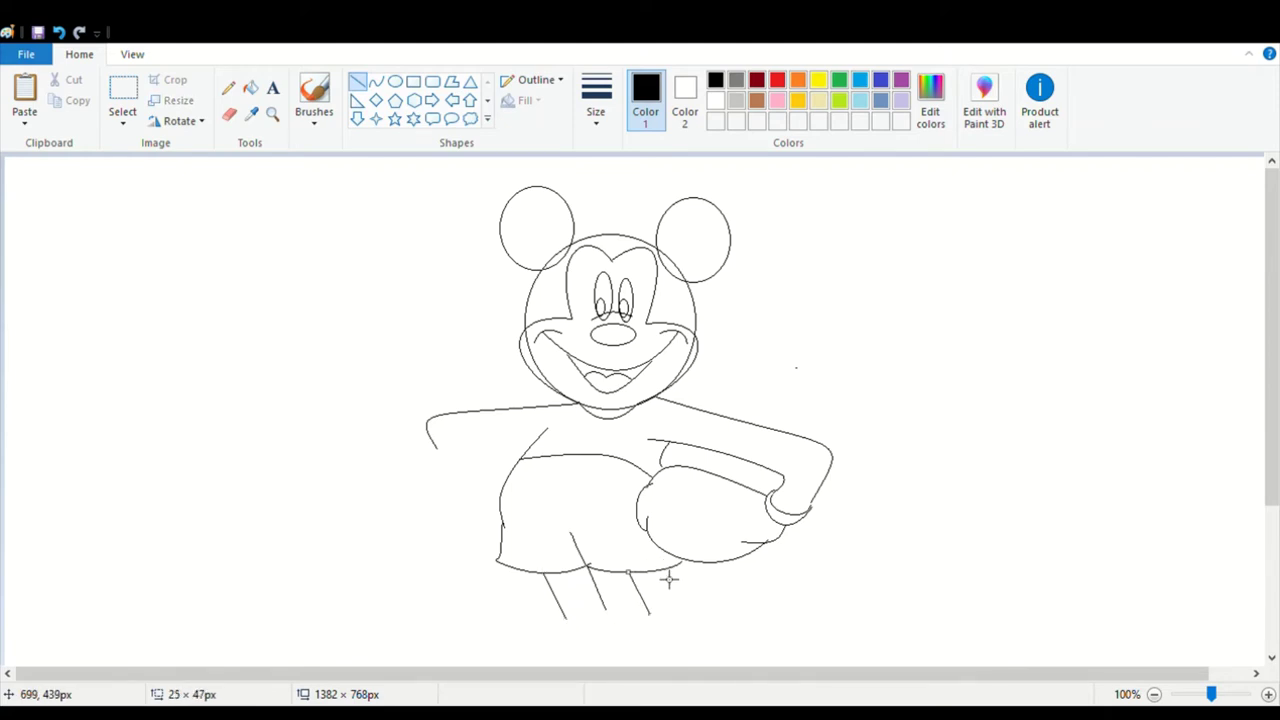
left_click_drag(661, 573, 685, 593)
left_click(793, 598)
- Draw two vertical oval buttons on the shorts, about 18 × 50 px on the left and 29 × 51 px on the right
scroll(793, 598, "down", 5)
scroll(793, 598, "up", 5)
scroll(793, 598, "down", 3)
left_click_drag(1275, 489, 1277, 427)
left_click(395, 81)
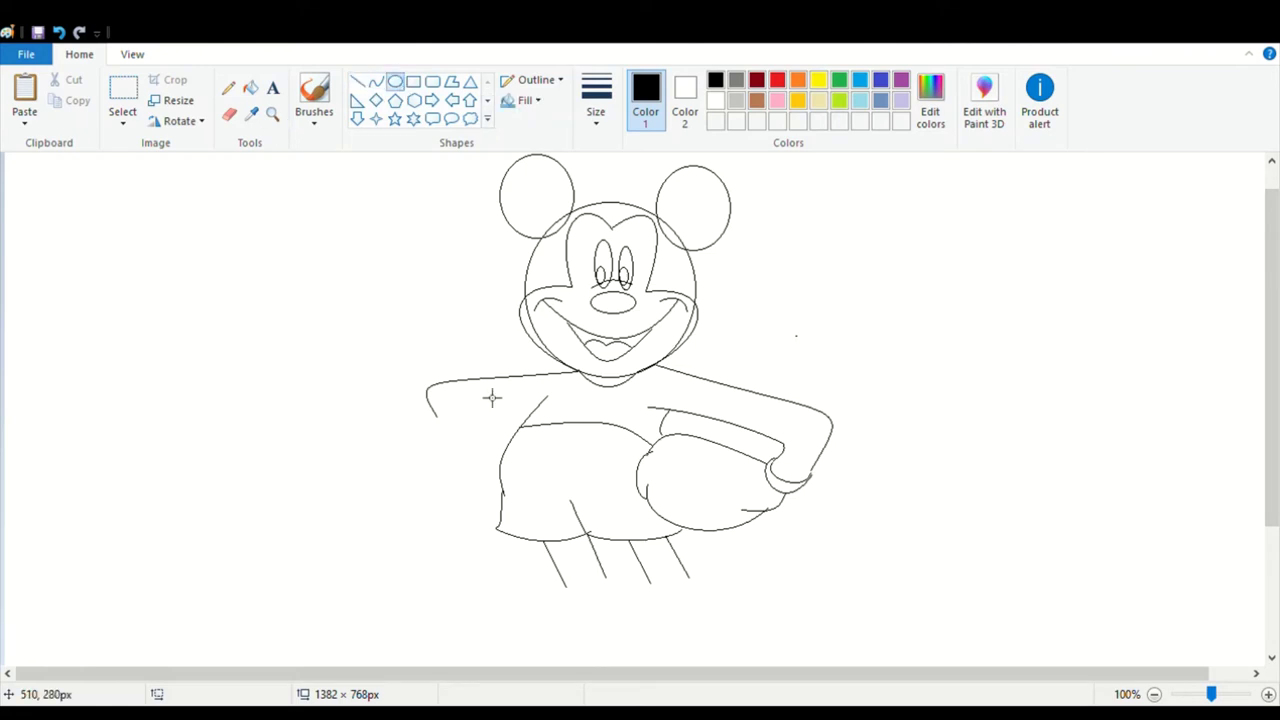
left_click_drag(531, 441, 549, 491)
left_click(397, 83)
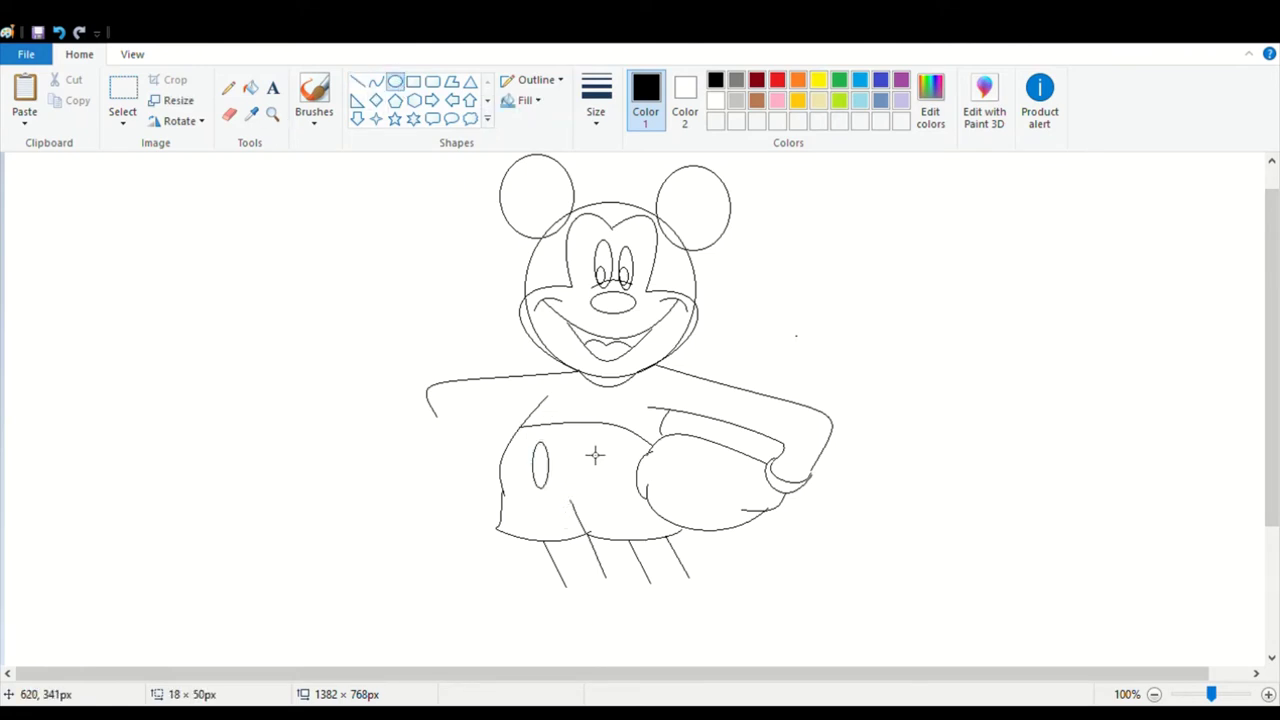
left_click_drag(586, 441, 614, 490)
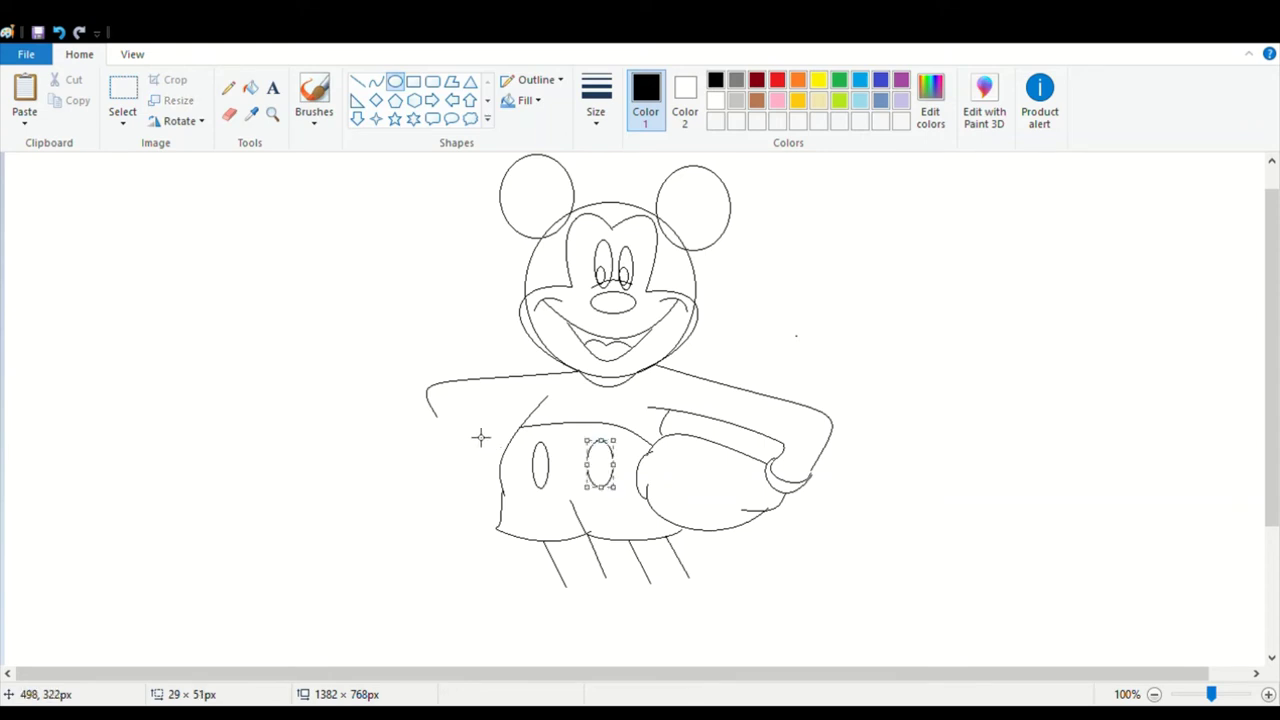
left_click(375, 82)
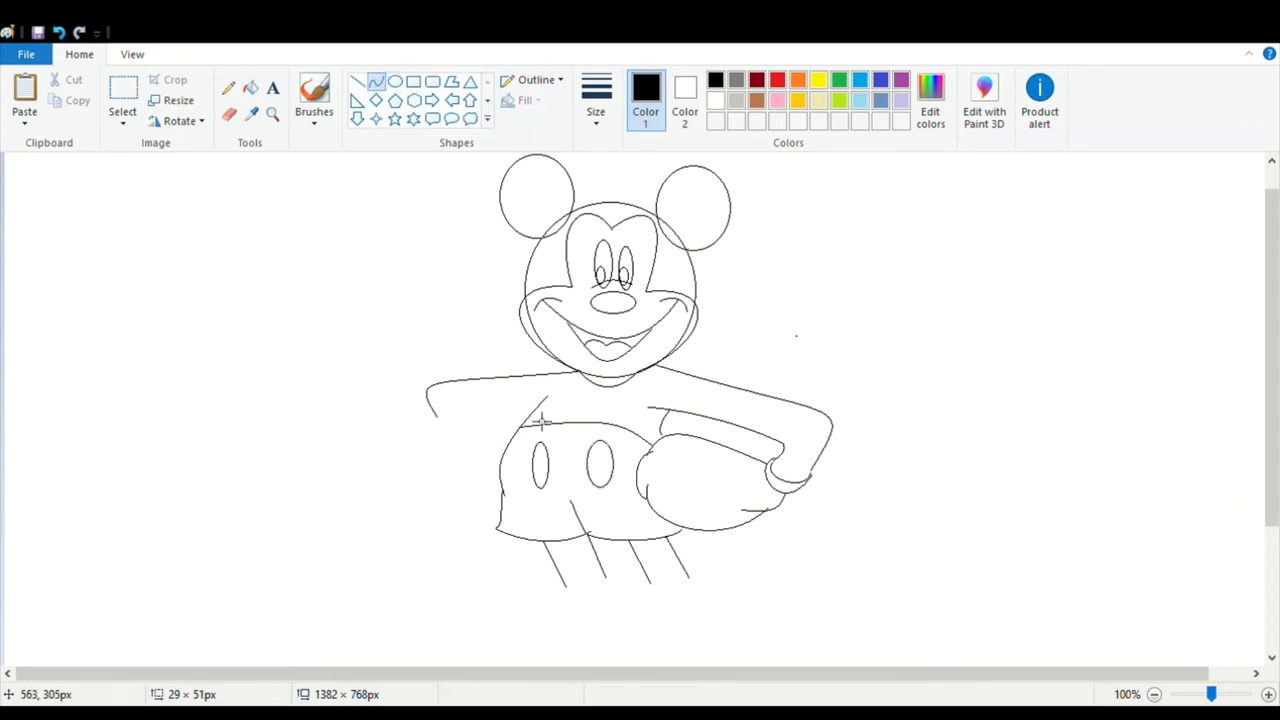
left_click_drag(538, 425, 438, 420)
left_click(512, 404)
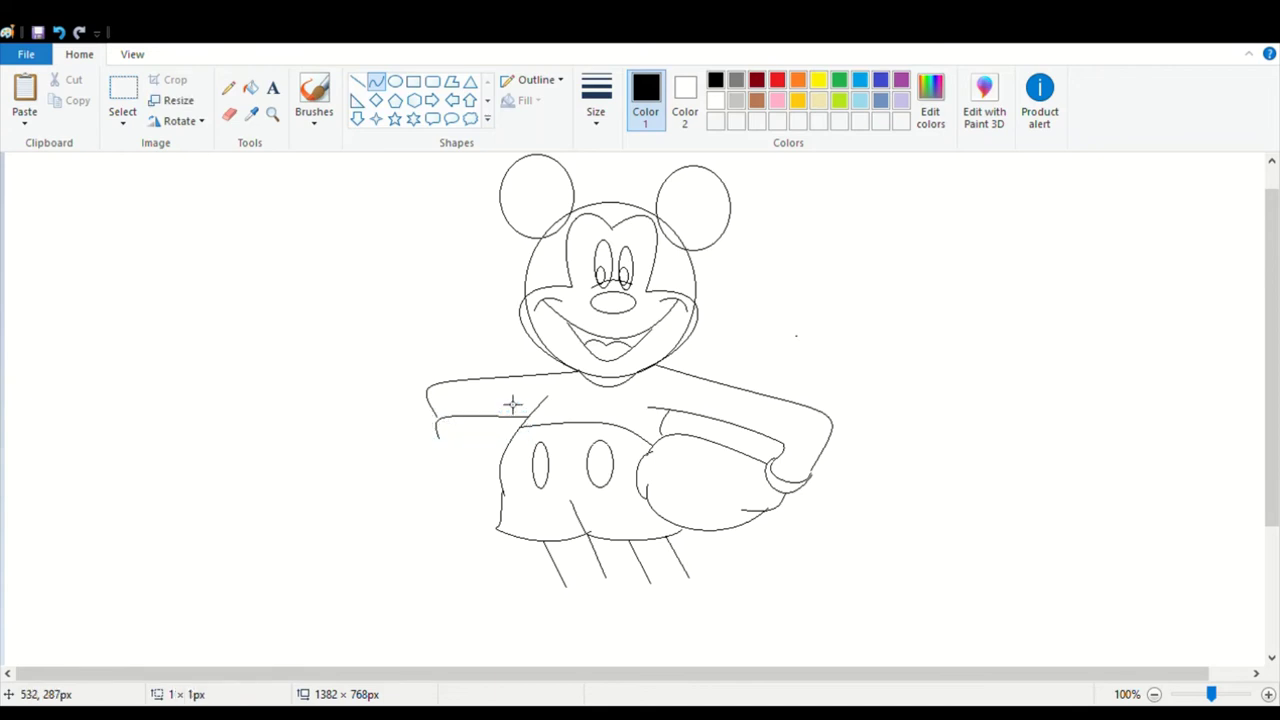
key("ctrl+z")
left_click_drag(529, 419, 442, 425)
left_click(510, 394)
key("ctrl+z")
mouse_move(531, 415)
left_mouse_down()
mouse_move(419, 421)
mouse_move(437, 430)
mouse_move(477, 411)
mouse_move(434, 424)
left_mouse_up()
left_click_drag(519, 418, 519, 415)
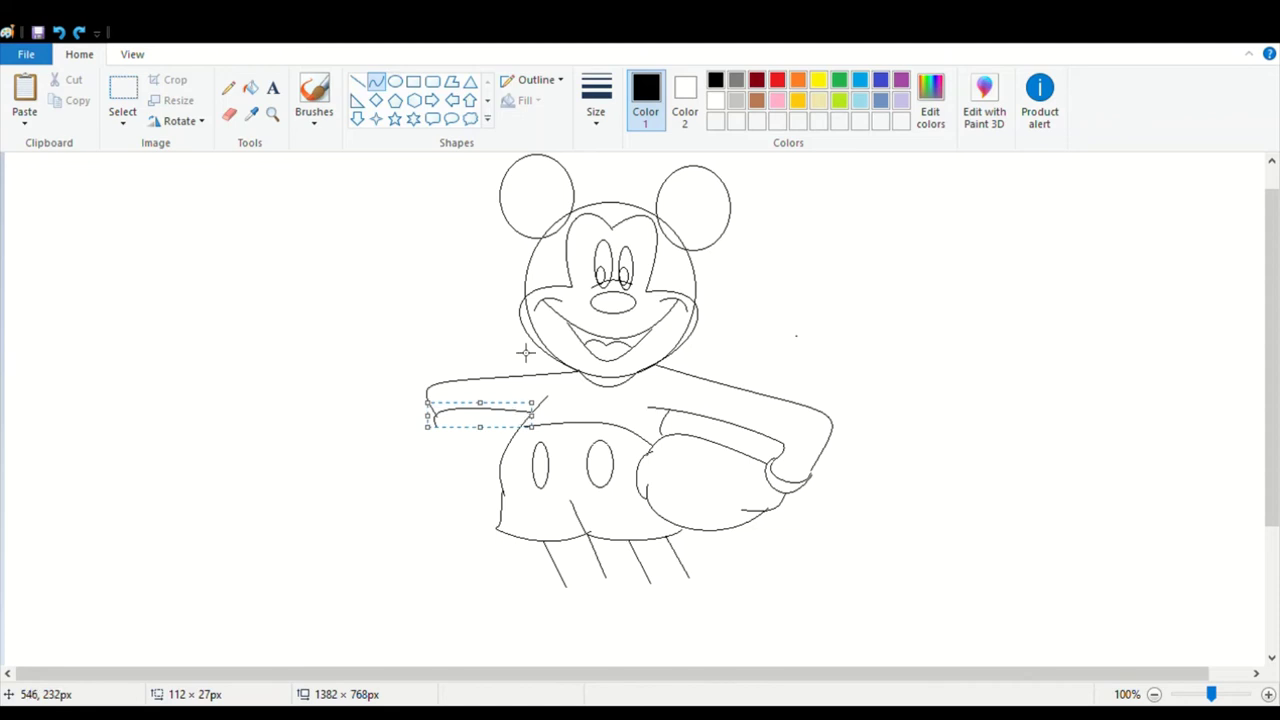
key("ctrl+z")
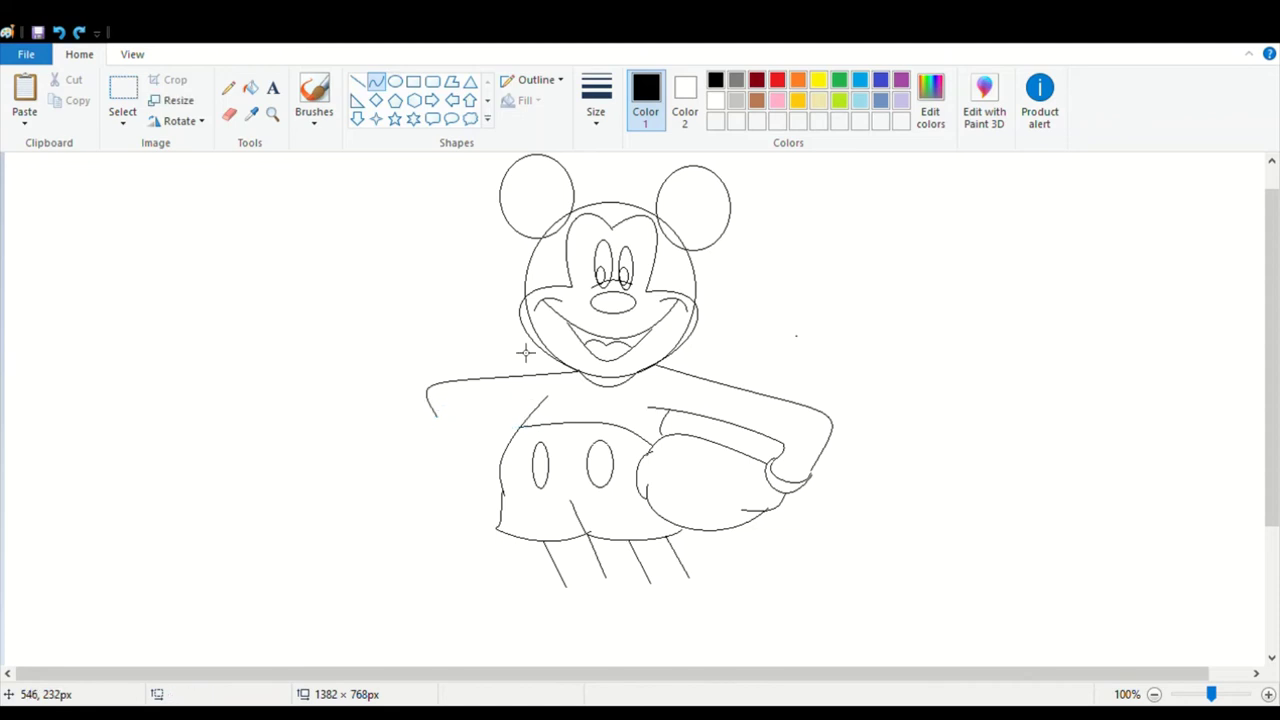
mouse_move(530, 416)
left_mouse_down()
mouse_move(443, 431)
mouse_move(443, 443)
mouse_move(430, 421)
mouse_move(522, 462)
mouse_move(486, 407)
left_mouse_up()
key("ctrl+z")
left_click(395, 81)
left_click_drag(488, 463, 488, 448)
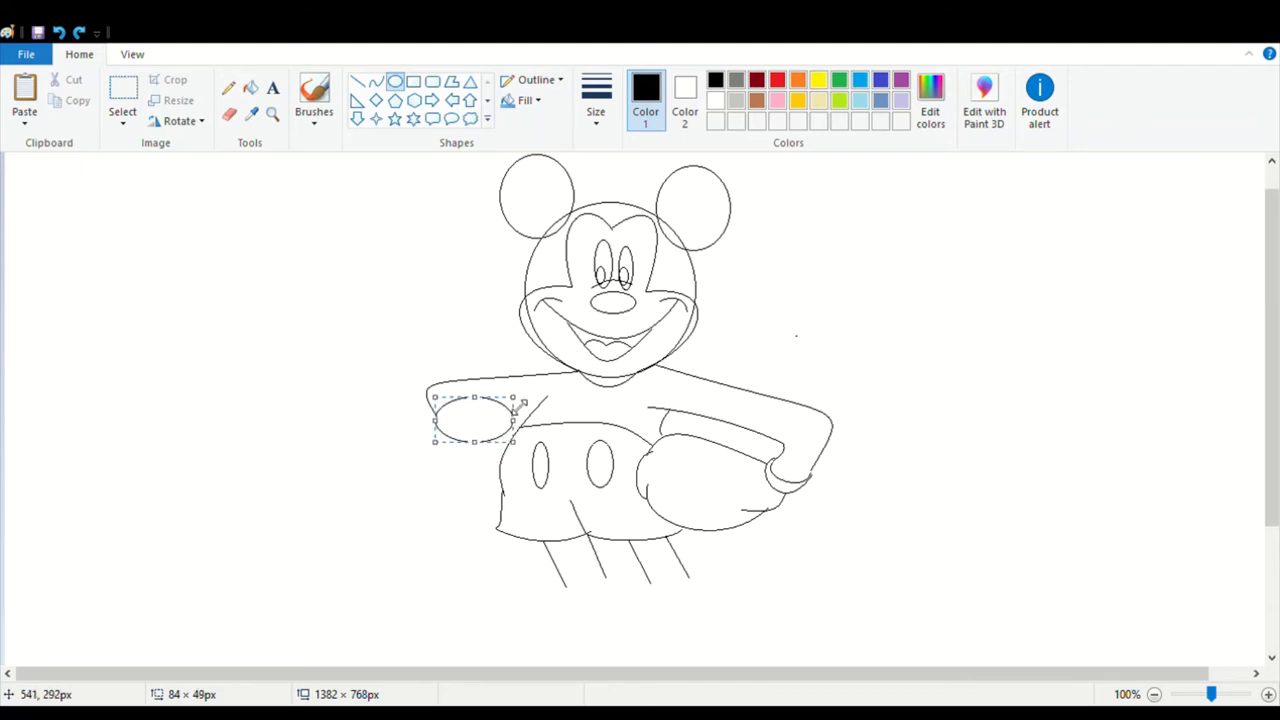
left_click_drag(515, 398, 537, 401)
key("ctrl+z")
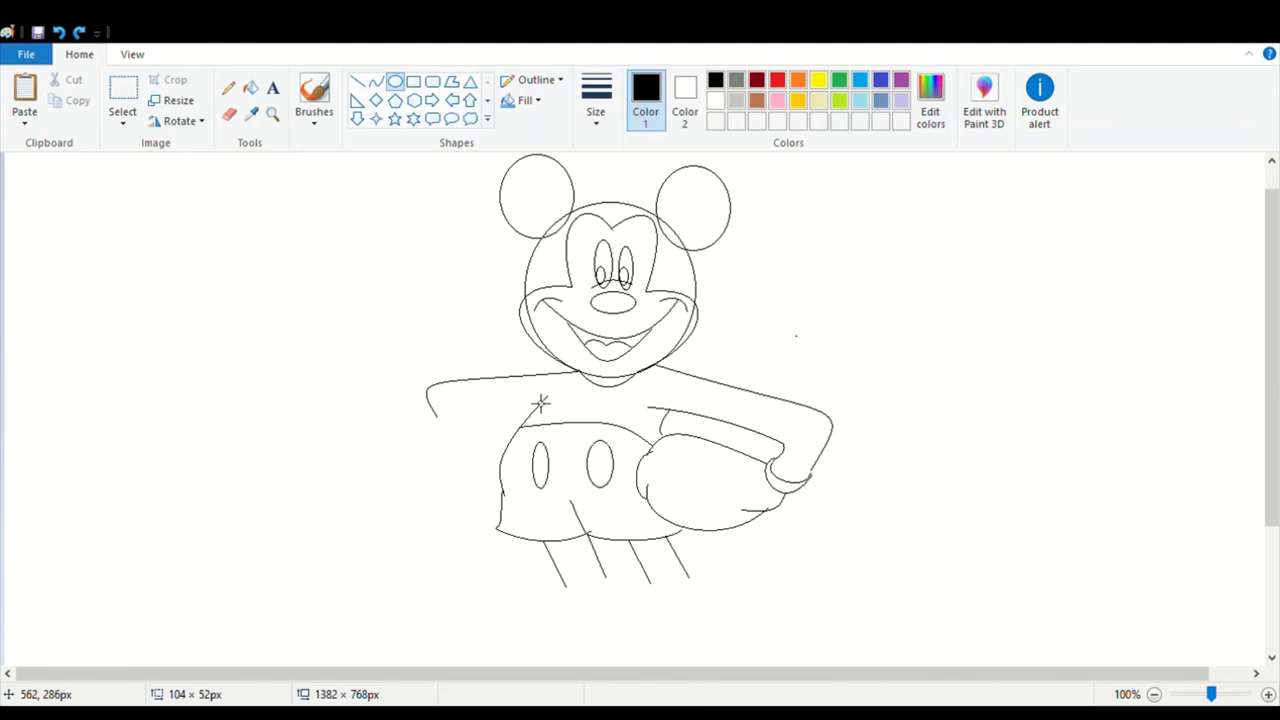
mouse_move(510, 418)
left_mouse_down()
mouse_move(525, 448)
mouse_move(481, 516)
left_mouse_up()
key("ctrl+z")
left_click(378, 82)
left_click_drag(537, 424, 500, 512)
left_click_drag(477, 460, 460, 453)
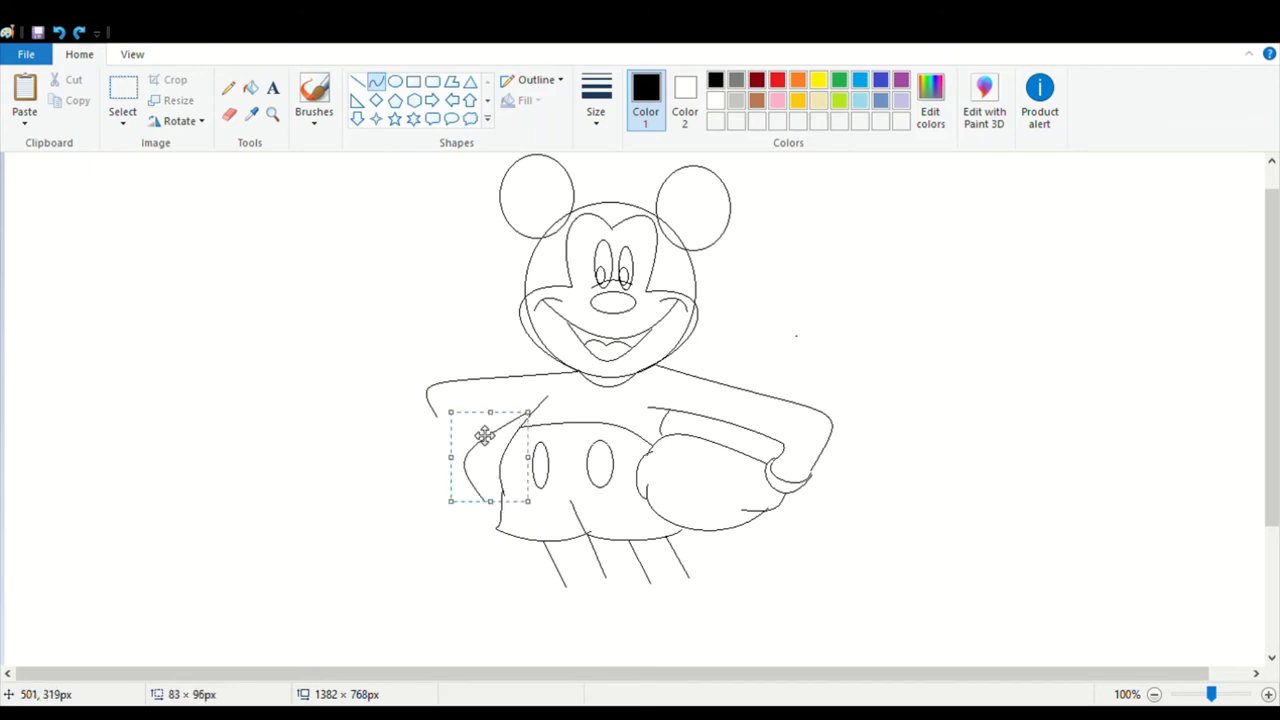
key("ctrl+z")
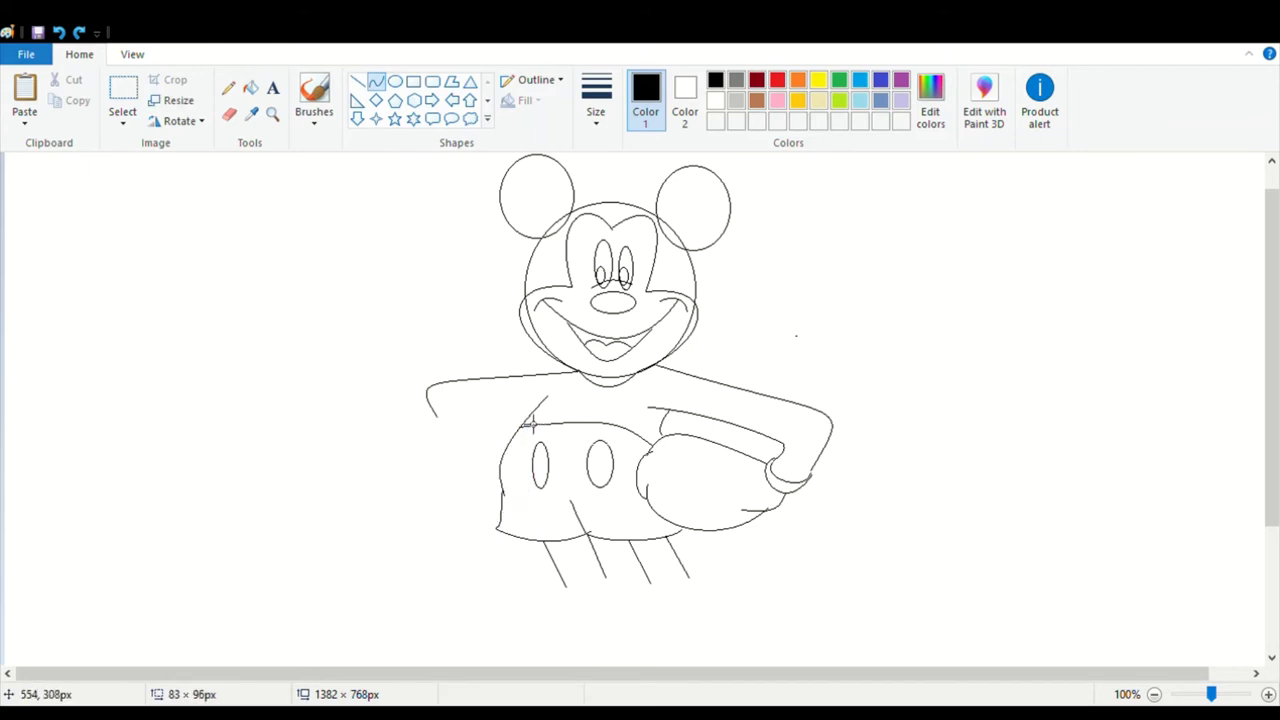
left_click_drag(530, 420, 500, 512)
left_click_drag(490, 505, 487, 470)
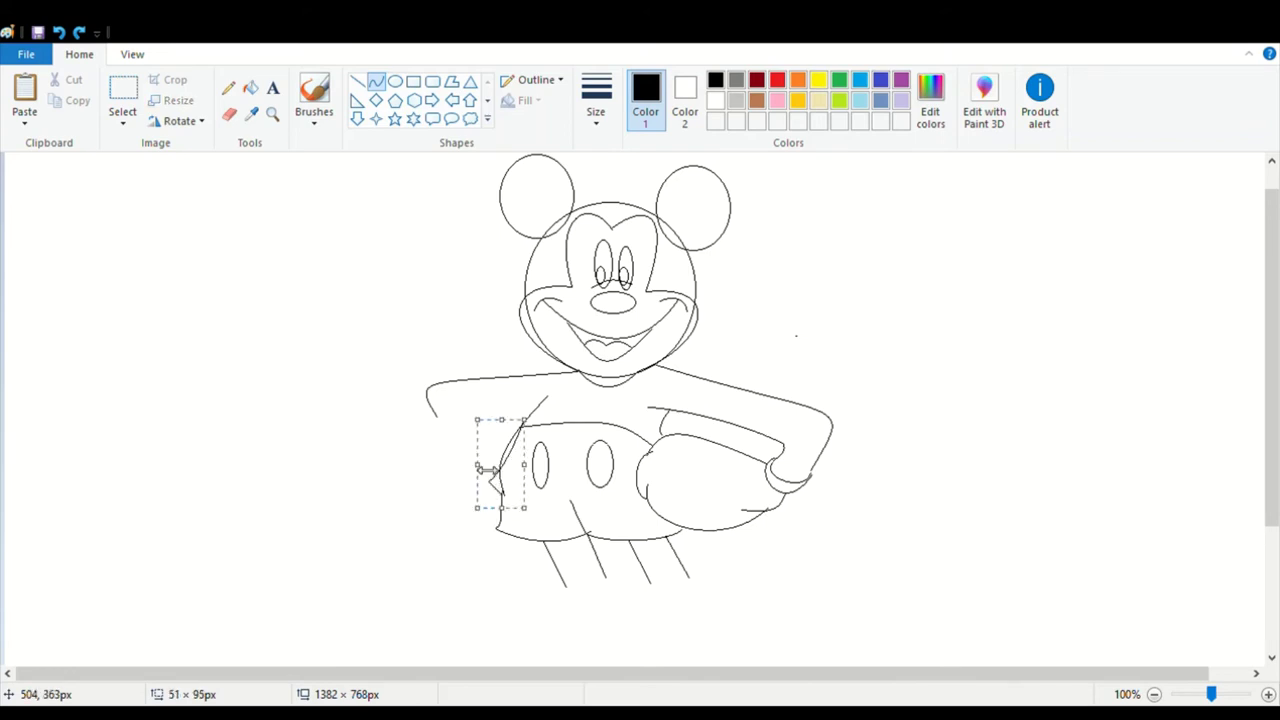
left_click(487, 470)
left_click_drag(526, 413, 472, 416)
key("ctrl+z")
left_click(397, 100)
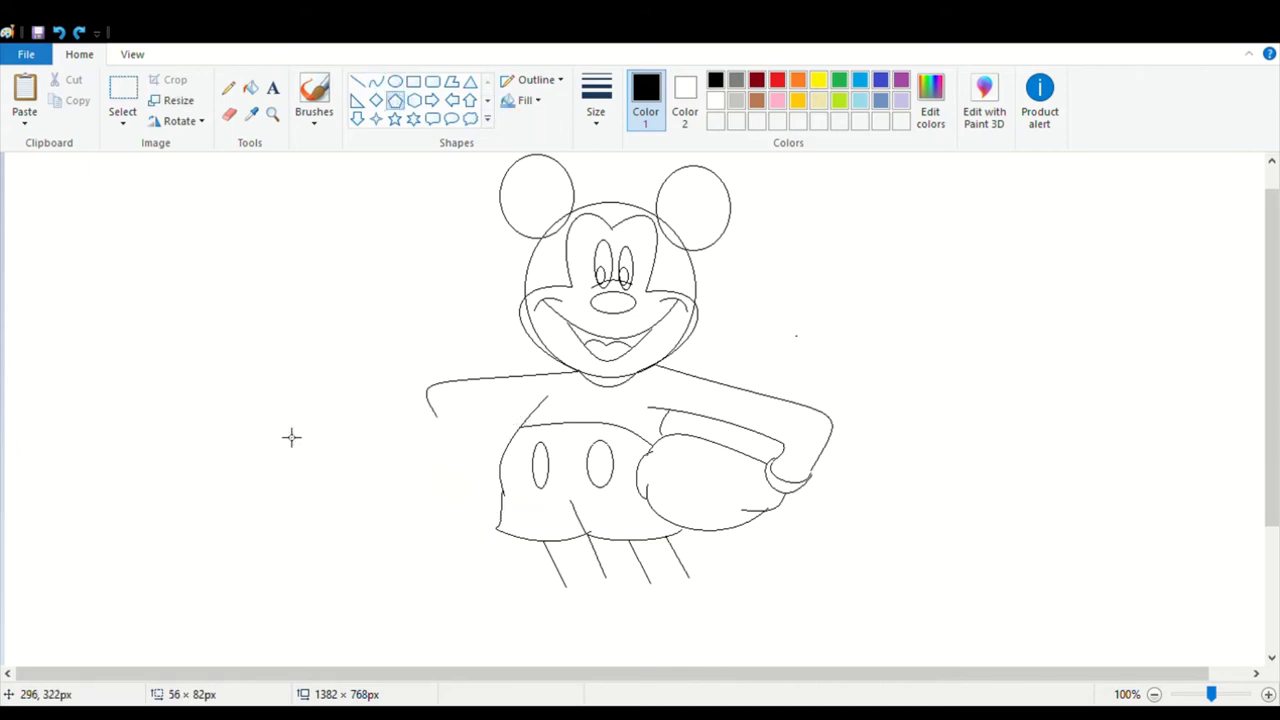
- Draw the outline of the left hand as one rounded curve bulging outward beside the shorts
left_click(375, 82)
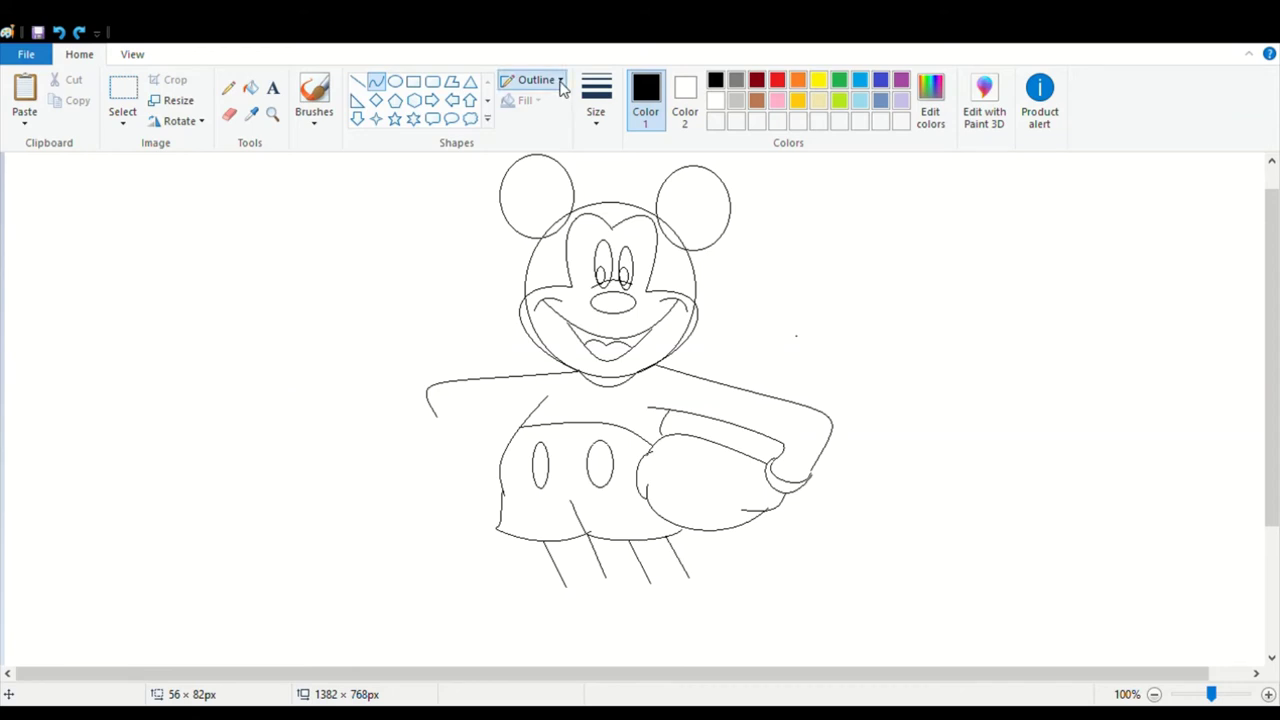
left_click_drag(529, 414, 451, 434)
left_click(442, 496)
mouse_move(442, 496)
left_mouse_down()
mouse_move(437, 466)
mouse_move(449, 489)
left_mouse_up()
left_click(473, 404)
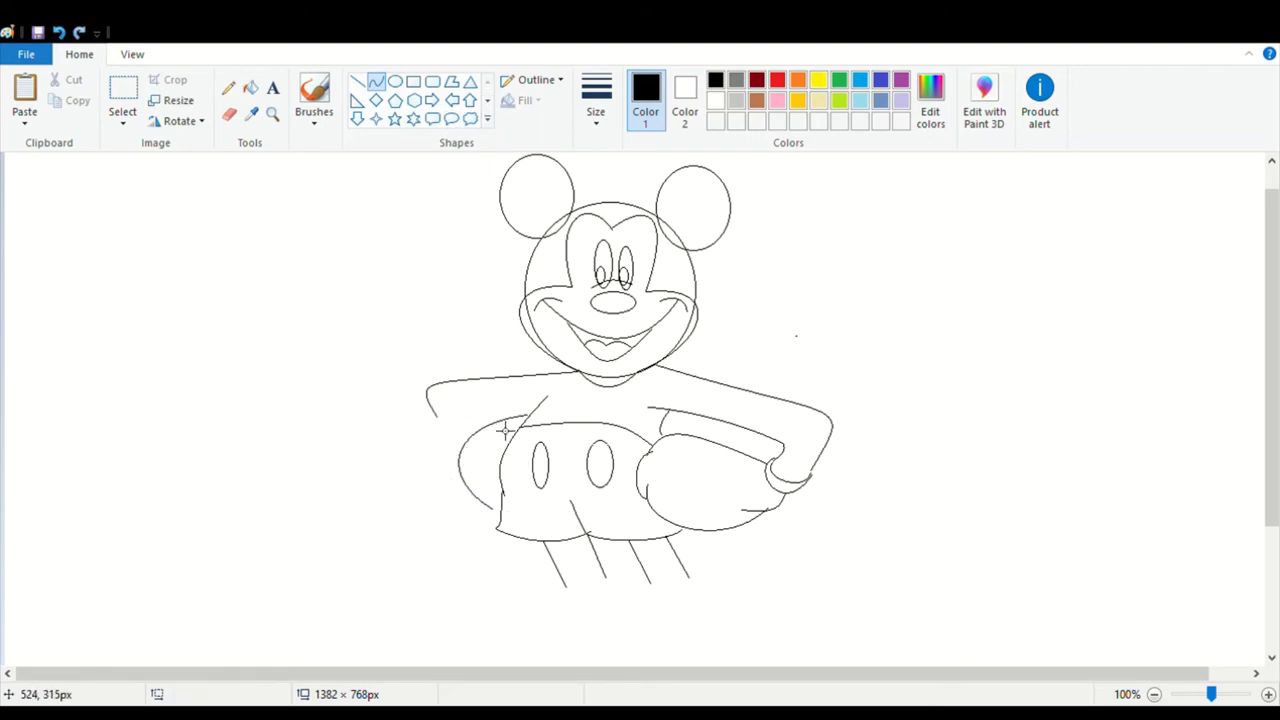
- Draw the curved glove cuff above the left hand and a curve joining the left elbow to that cuff
left_click_drag(547, 414, 475, 449)
mouse_move(525, 420)
left_mouse_down()
mouse_move(505, 410)
mouse_move(487, 436)
mouse_move(452, 438)
left_mouse_up()
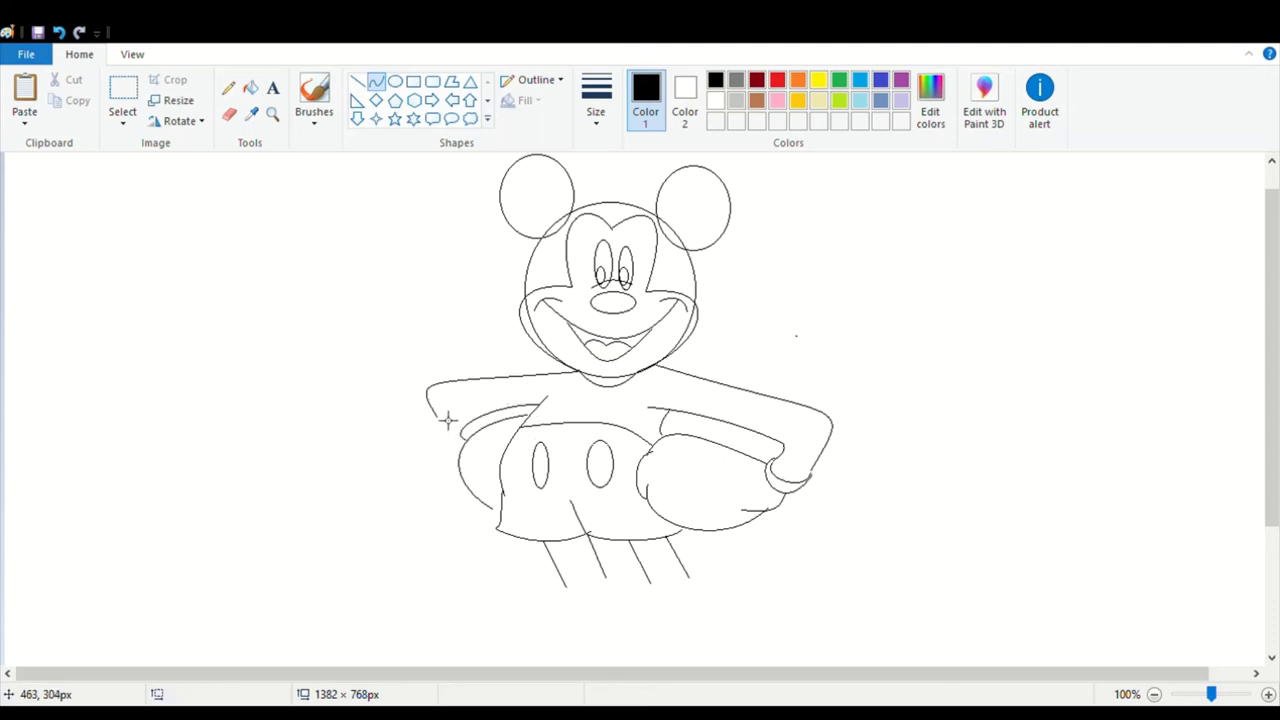
left_click_drag(441, 435, 466, 433)
left_click(428, 371)
- Draw curved double-line cuffs around both ankles at the lower ends of the legs
mouse_move(570, 594)
left_mouse_down()
mouse_move(622, 587)
mouse_move(567, 607)
mouse_move(629, 597)
mouse_move(534, 585)
mouse_move(628, 591)
mouse_move(566, 597)
mouse_move(560, 612)
mouse_move(660, 608)
left_mouse_up()
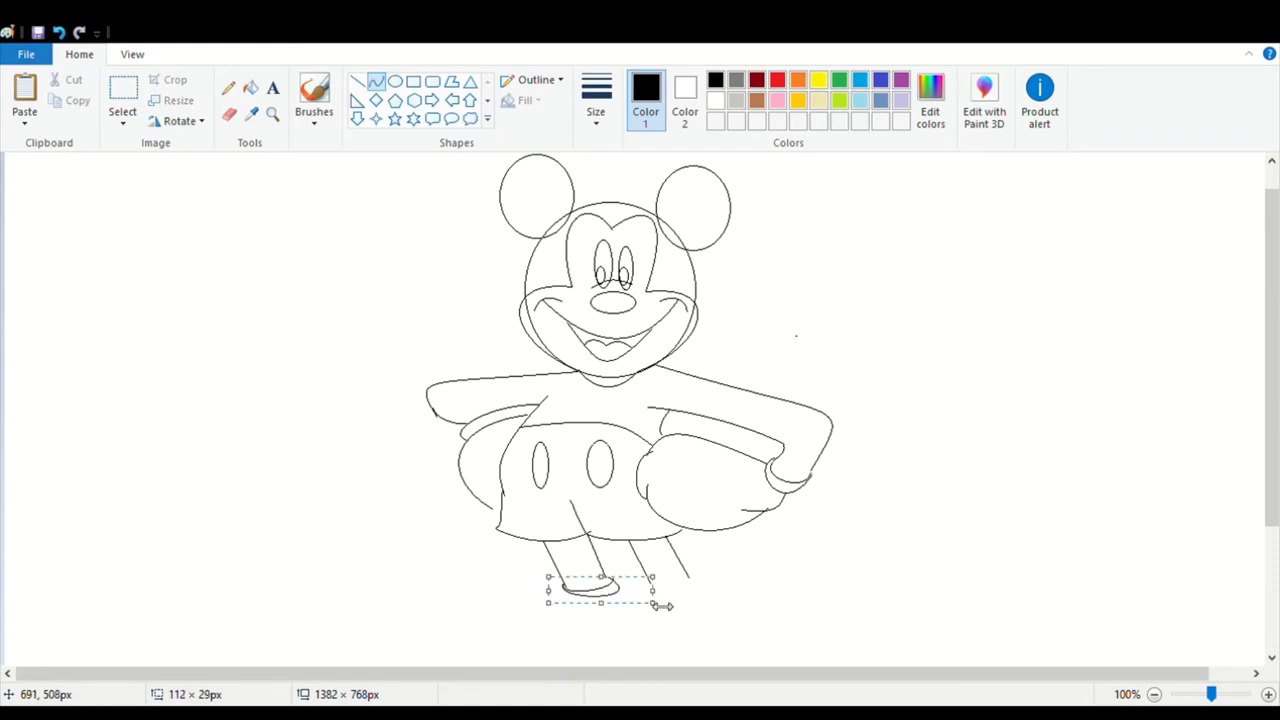
key("ctrl+z")
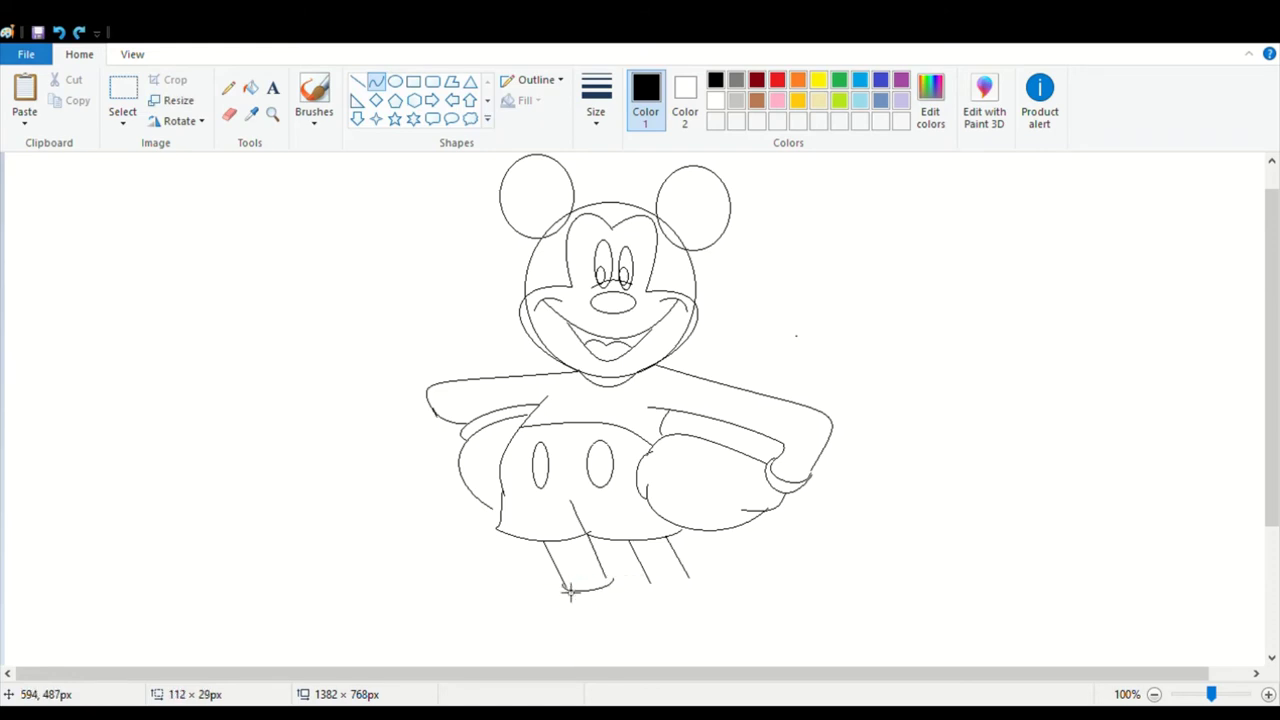
left_click_drag(572, 592, 634, 585)
mouse_move(547, 623)
left_mouse_down()
mouse_move(554, 604)
mouse_move(628, 609)
mouse_move(617, 583)
mouse_move(630, 577)
mouse_move(616, 574)
mouse_move(697, 586)
mouse_move(659, 598)
mouse_move(731, 589)
mouse_move(655, 591)
mouse_move(683, 594)
mouse_move(640, 609)
mouse_move(730, 601)
left_mouse_up()
left_click(659, 612)
left_click(703, 577)
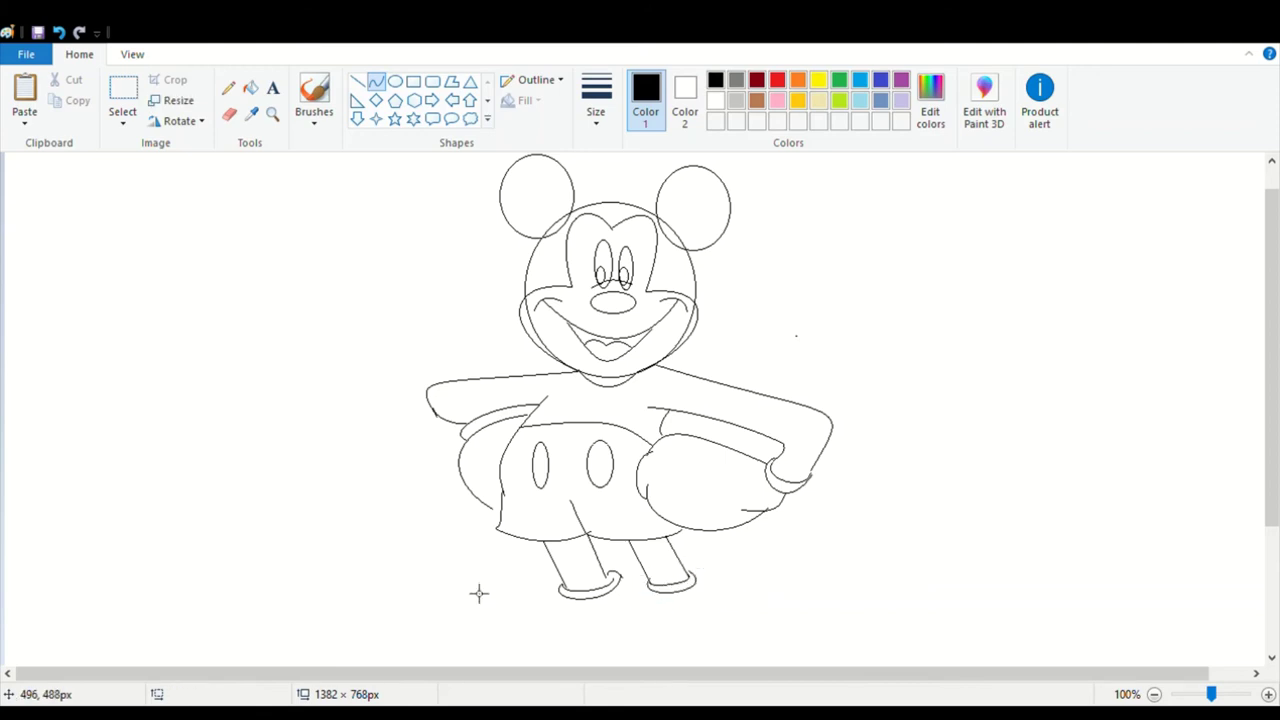
left_click_drag(570, 600, 458, 612)
mouse_move(464, 602)
left_mouse_down()
mouse_move(500, 580)
mouse_move(452, 594)
mouse_move(565, 594)
mouse_move(444, 617)
left_mouse_up()
key("ctrl+z")
- Draw the rounded top and sole of the left shoe as curves, with the sole about 215 × 78 px
left_click_drag(560, 590, 445, 596)
mouse_move(630, 641)
left_mouse_down()
mouse_move(436, 608)
mouse_move(606, 662)
mouse_move(601, 683)
mouse_move(457, 666)
mouse_move(423, 680)
mouse_move(443, 694)
mouse_move(431, 686)
left_mouse_up()
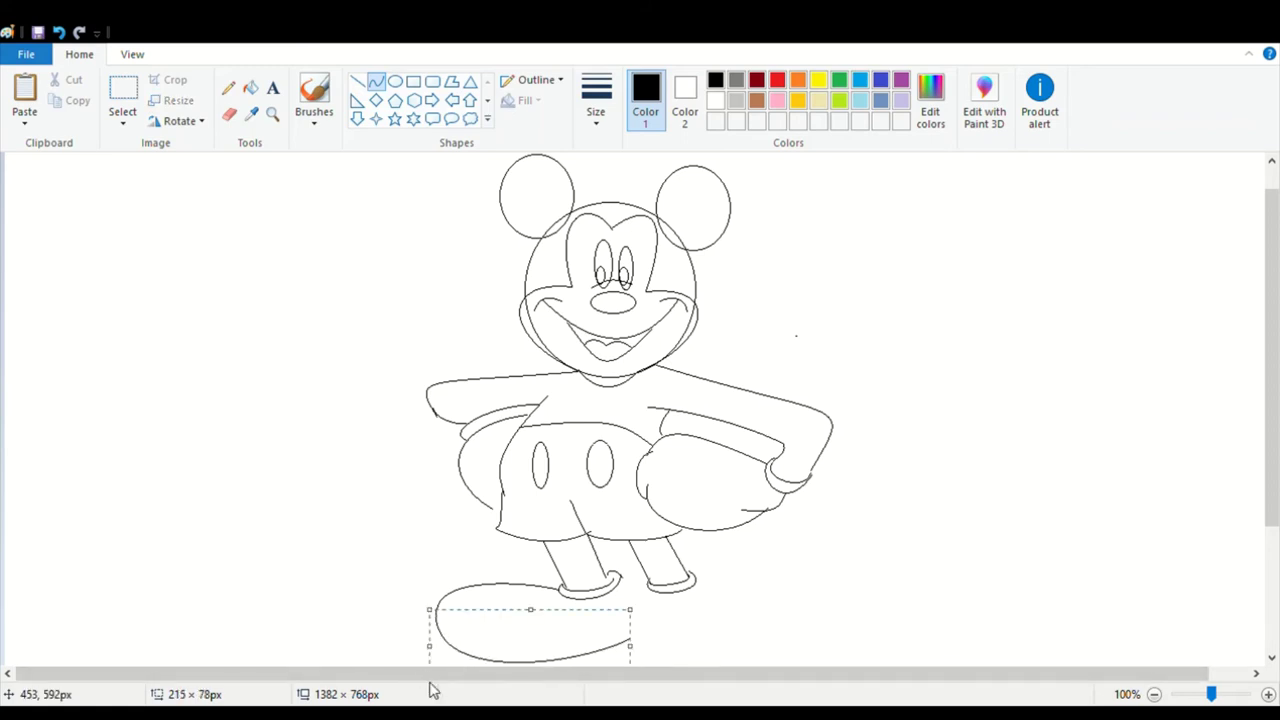
left_click(957, 537)
- Draw the rounded outline of the right shoe below its ankle cuff, and close the left shoe with a curved heel
scroll(957, 539, "down", 3)
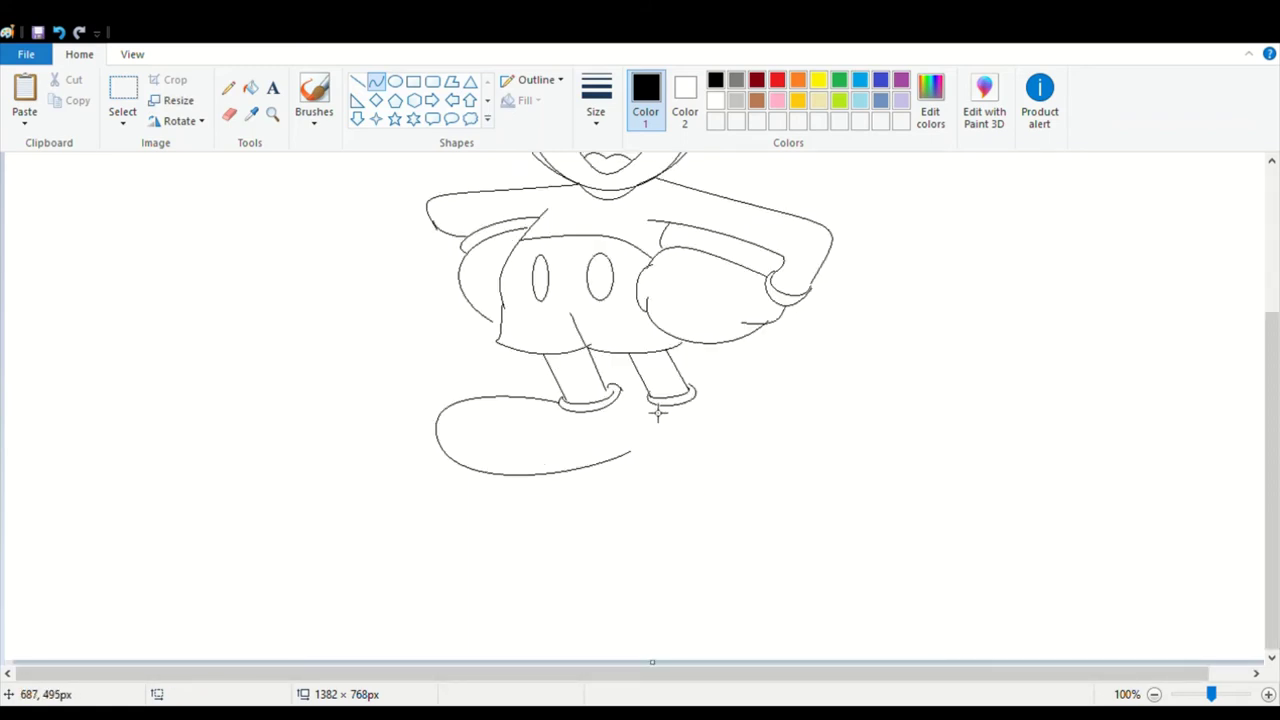
left_click_drag(657, 413, 677, 531)
left_click(722, 383)
mouse_move(694, 396)
left_mouse_down()
mouse_move(741, 515)
mouse_move(731, 510)
left_mouse_up()
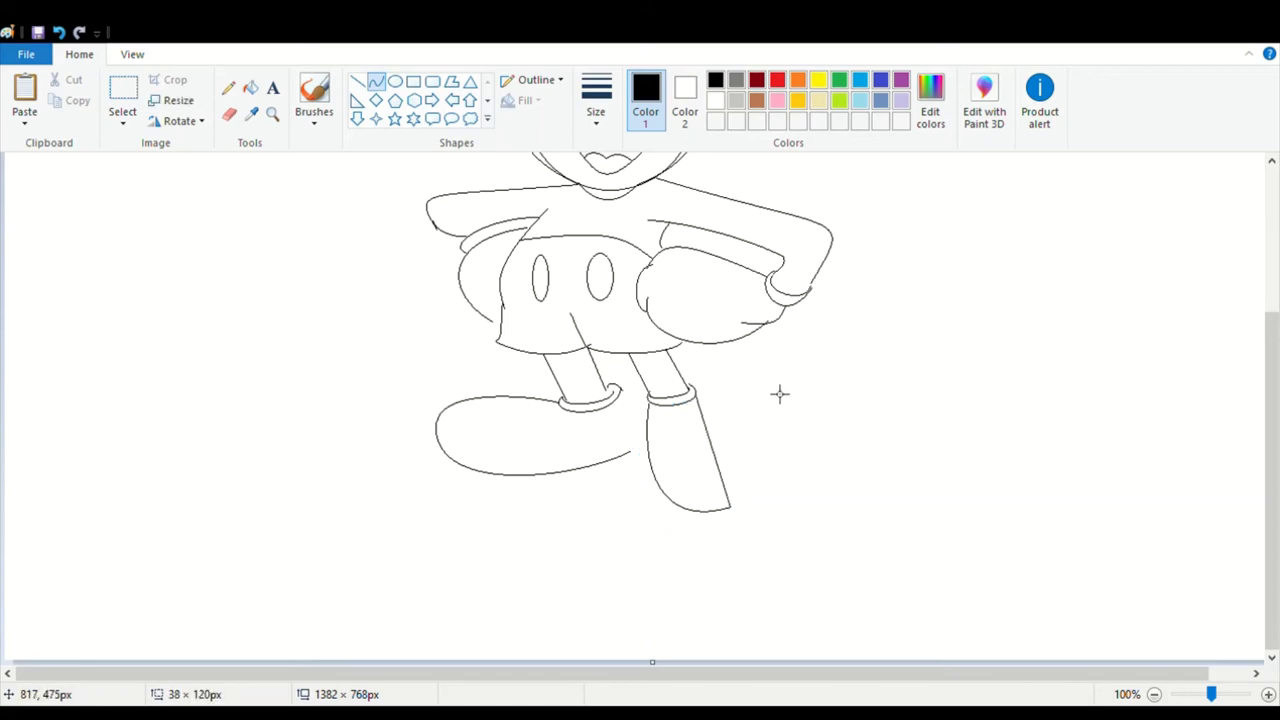
left_click_drag(780, 394, 809, 506)
left_click_drag(620, 398, 652, 455)
- Draw a small curved finger below the left hand, reaching the lower corner of the shorts
scroll(943, 383, "up", 3)
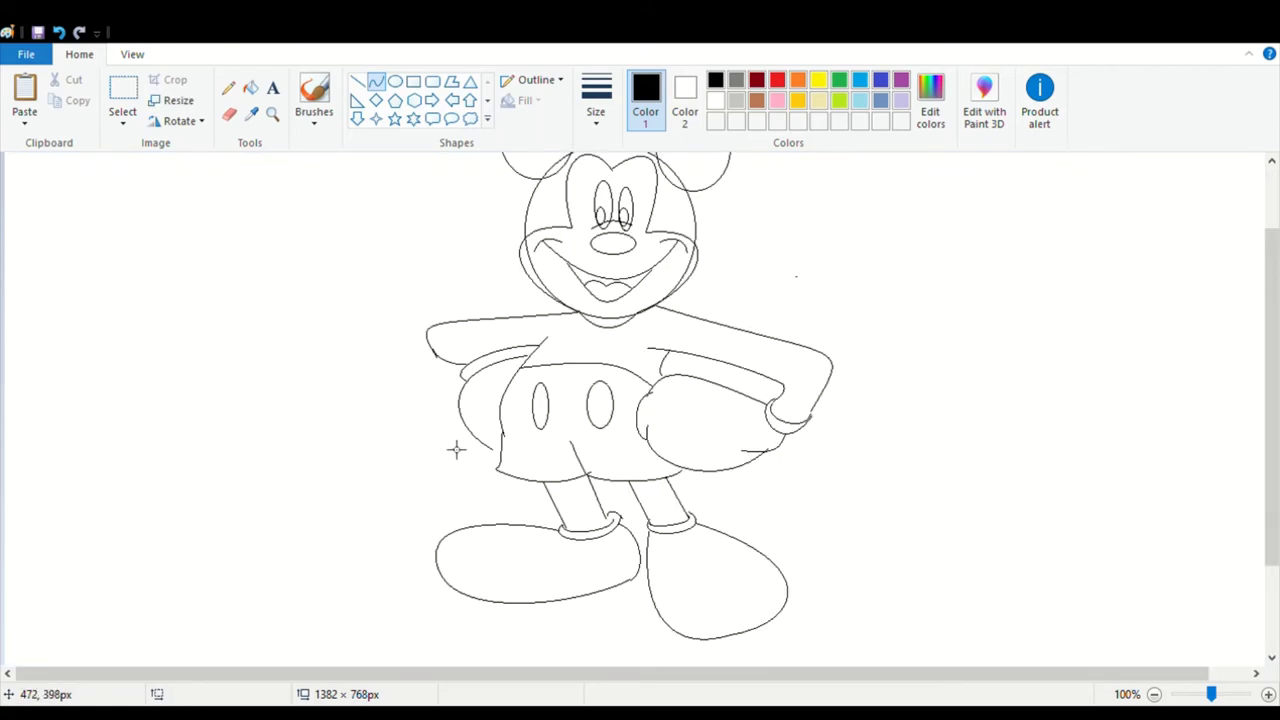
left_click_drag(477, 439, 500, 468)
scroll(824, 487, "up", 2)
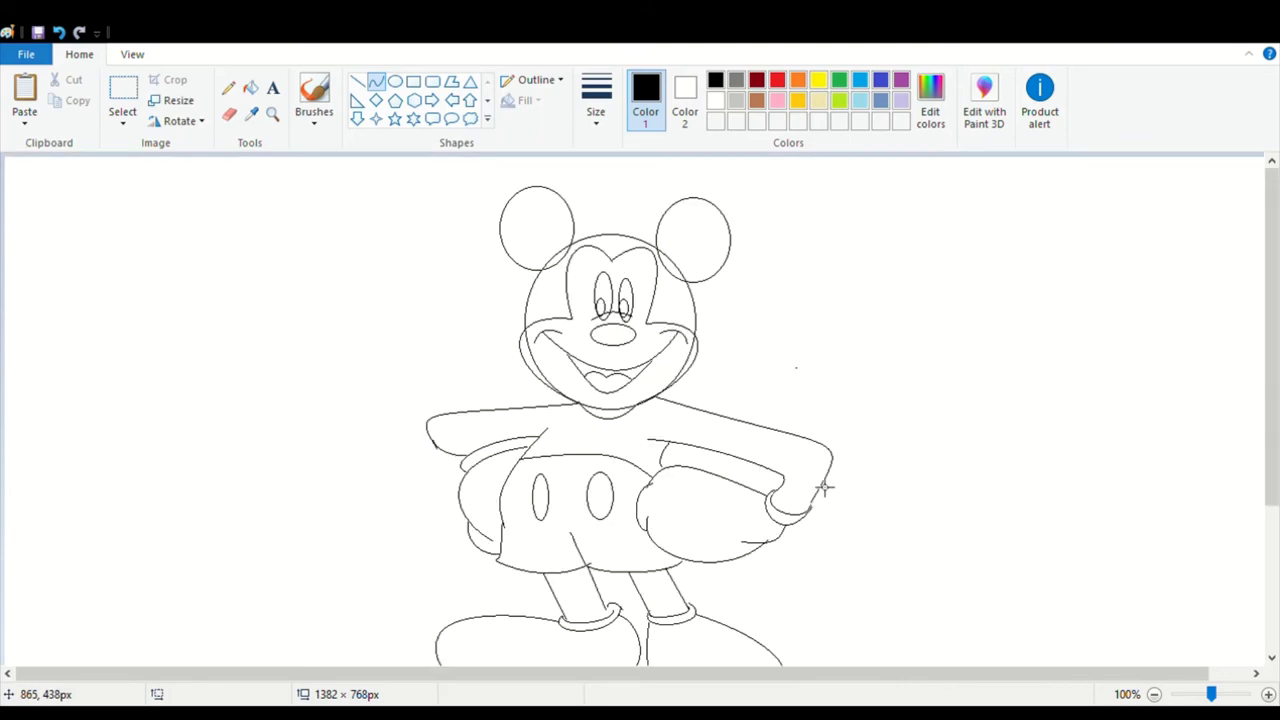
- Zoom to 200% and erase the parts of both ear circles that overlap the head
left_click(272, 113)
left_click(537, 281)
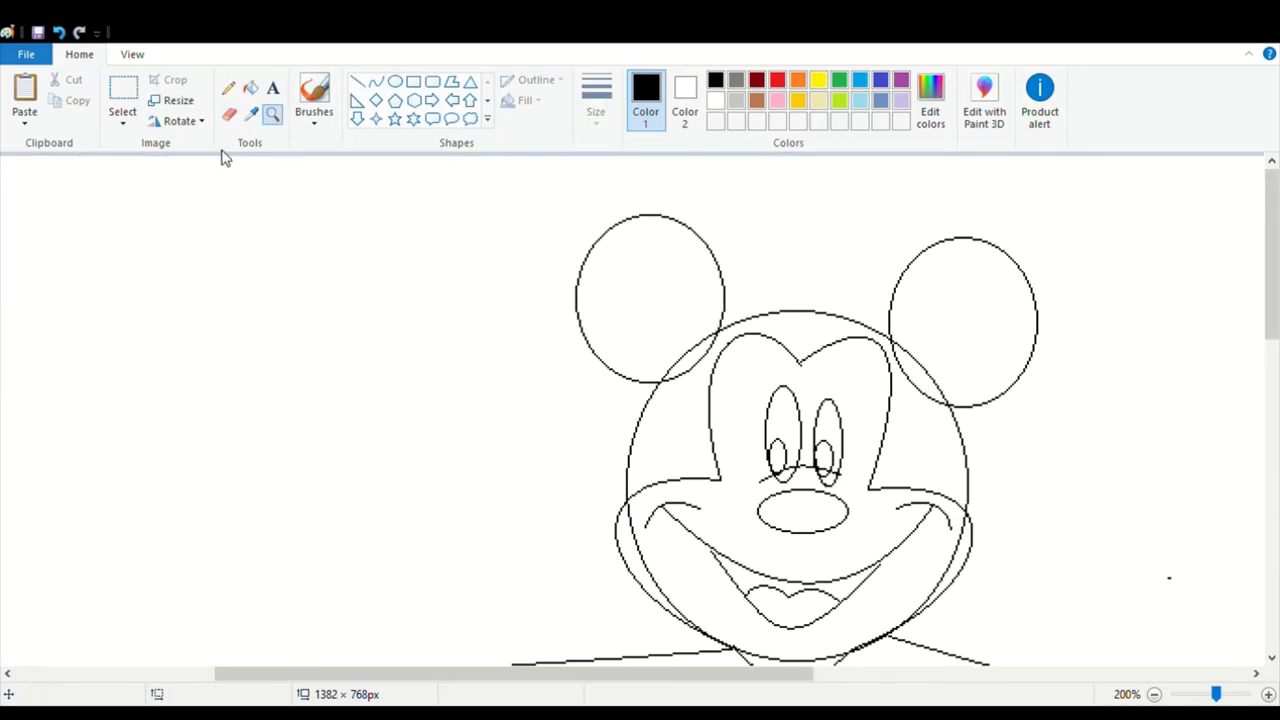
left_click(229, 114)
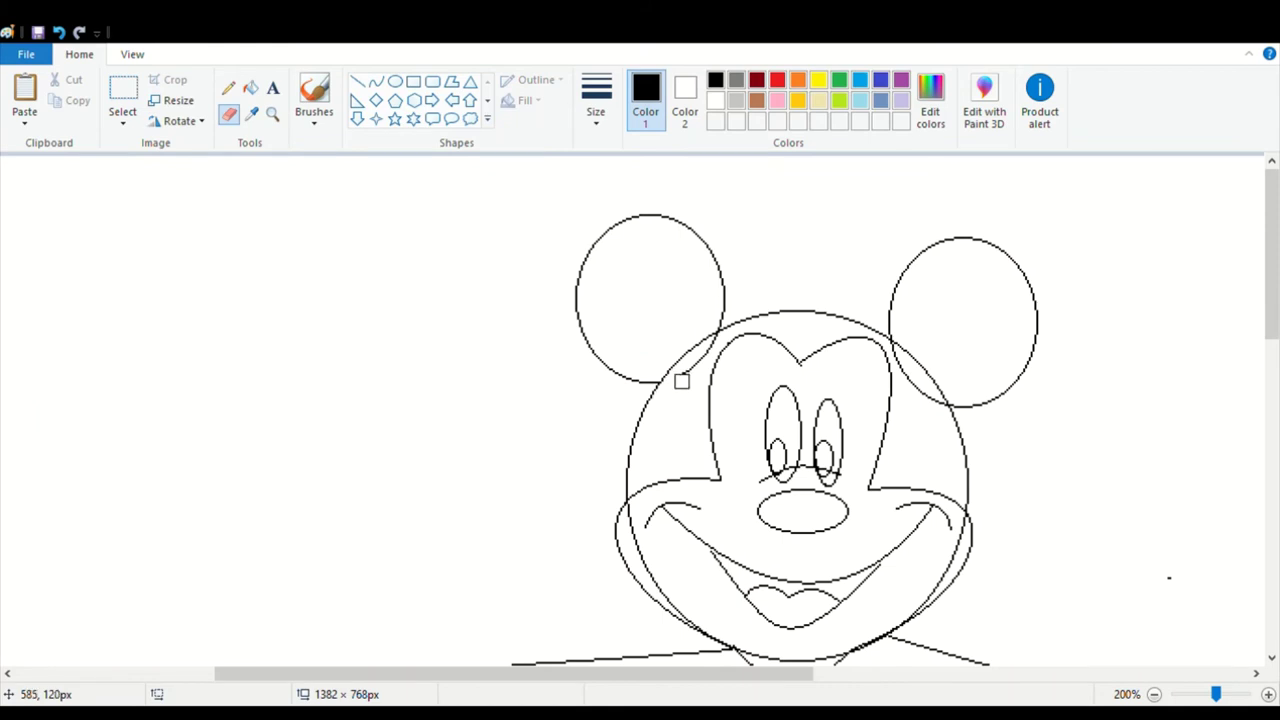
left_click_drag(683, 379, 713, 345)
left_click_drag(893, 354, 935, 402)
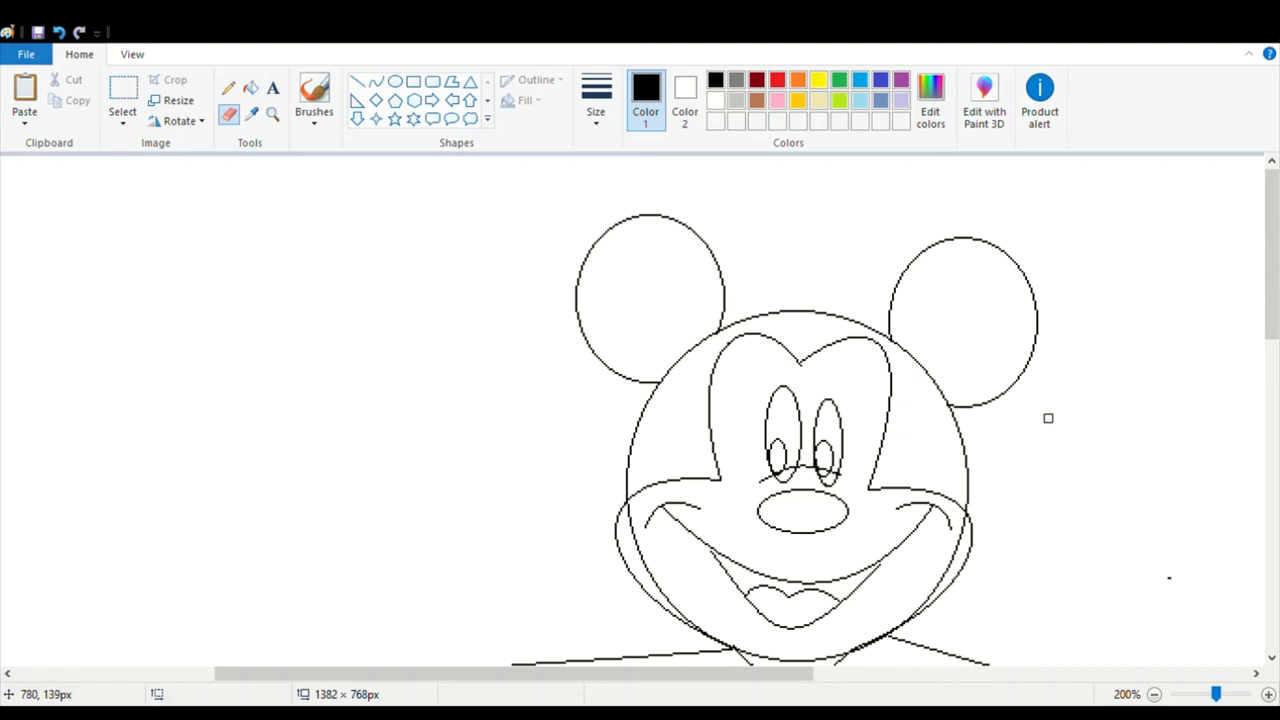
- Erase the head outline inside both cheeks and the chin, the curve above the nose and the stray dot beside the figure
left_click_drag(632, 515, 658, 581)
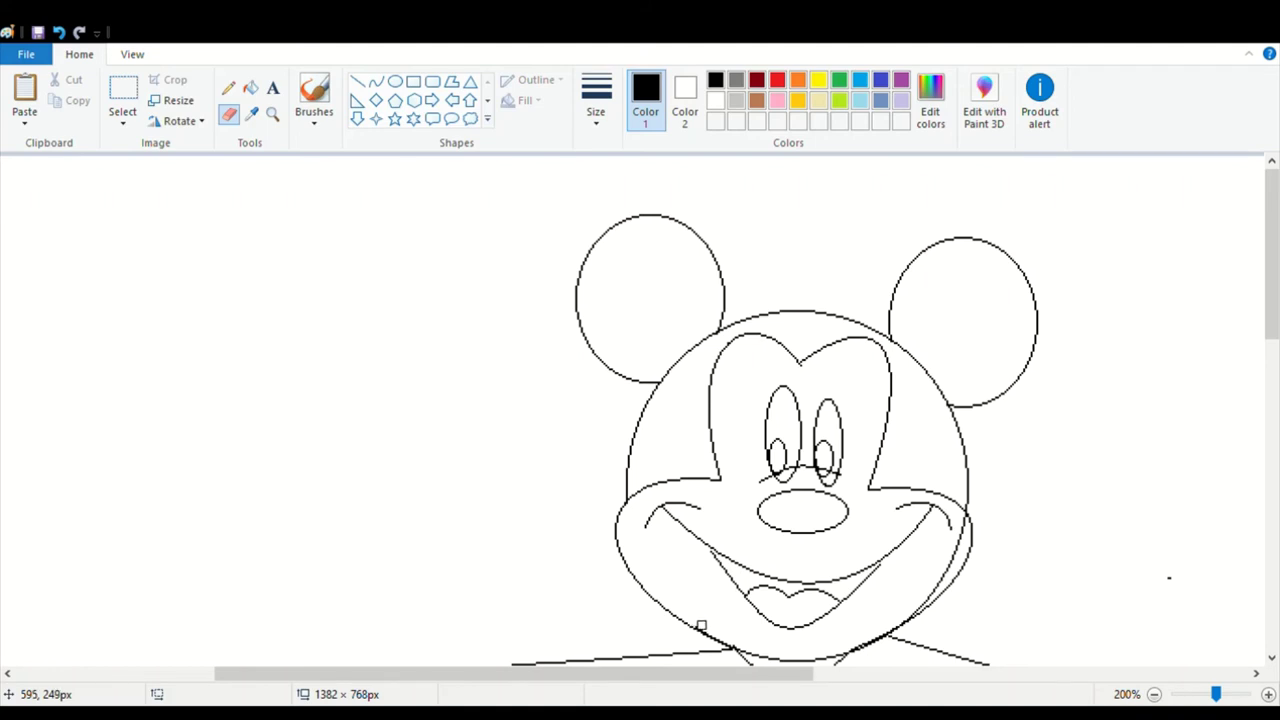
scroll(752, 619, "down", 5)
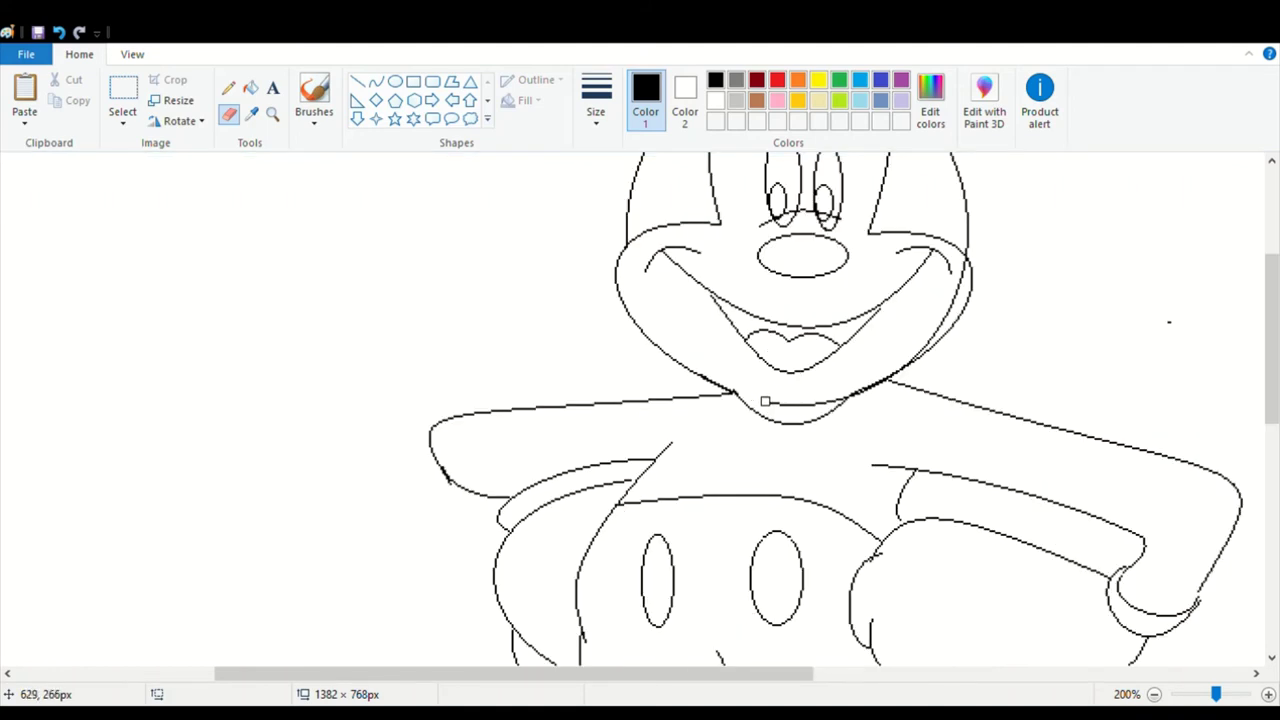
left_click_drag(765, 401, 793, 401)
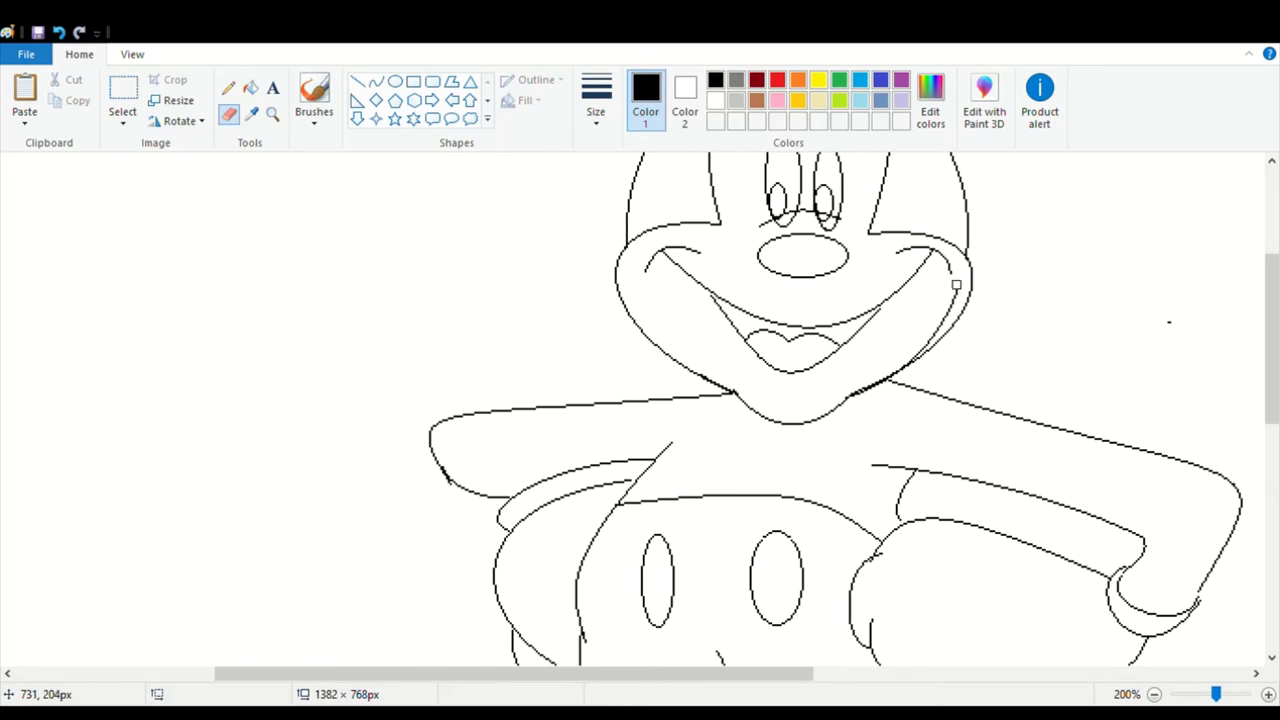
left_click_drag(939, 321, 926, 338)
left_click(1170, 322)
scroll(830, 414, "up", 5)
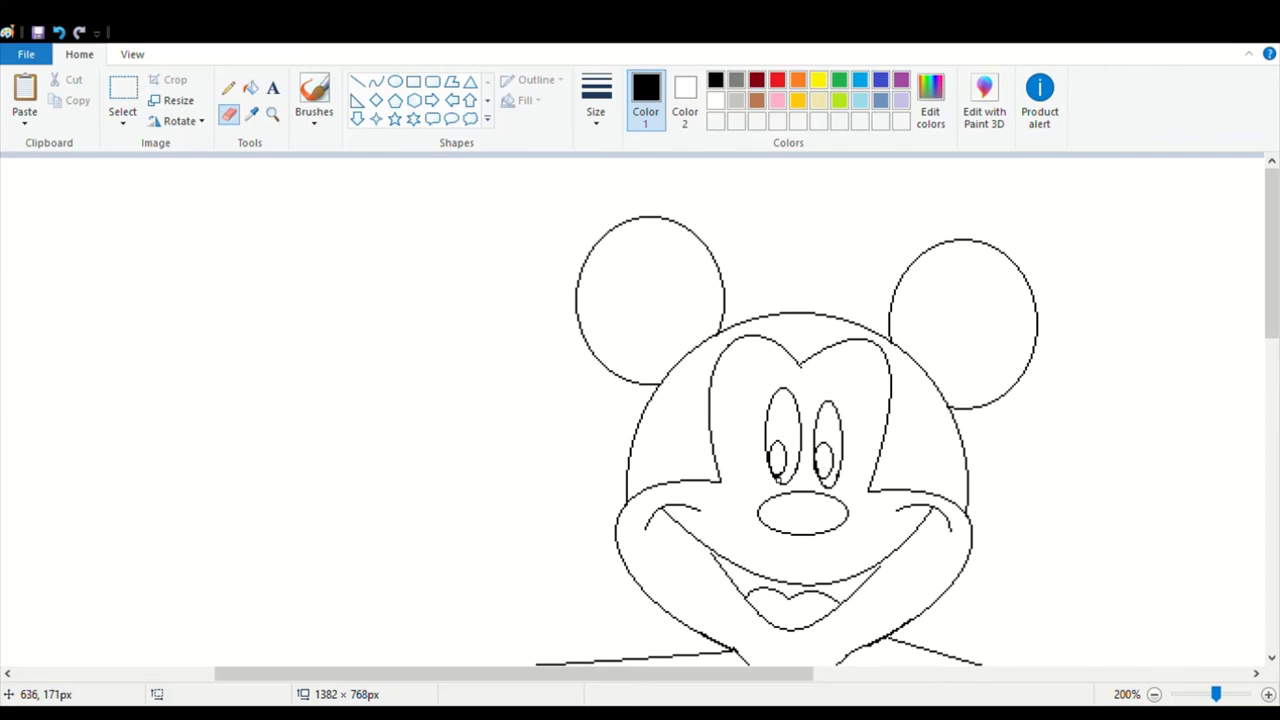
- Fill both ears, the head around the face and both pupils with black
scroll(918, 507, "down", 5)
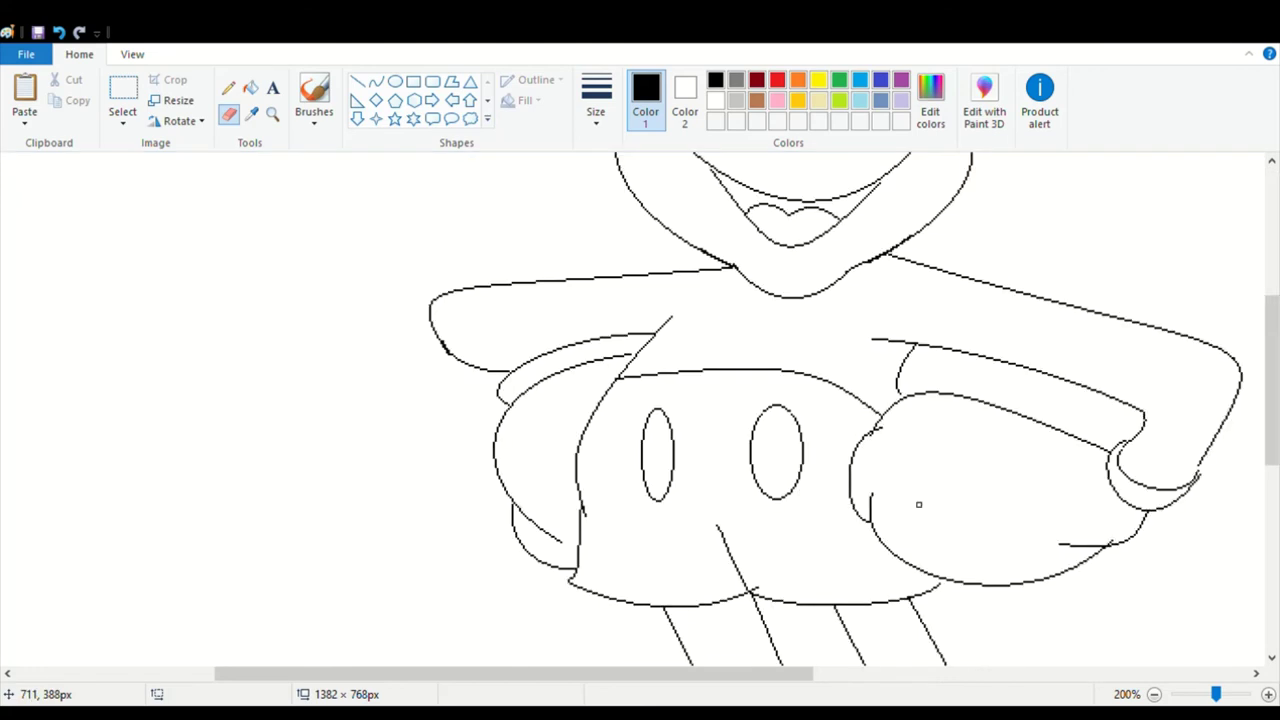
scroll(918, 505, "down", 5)
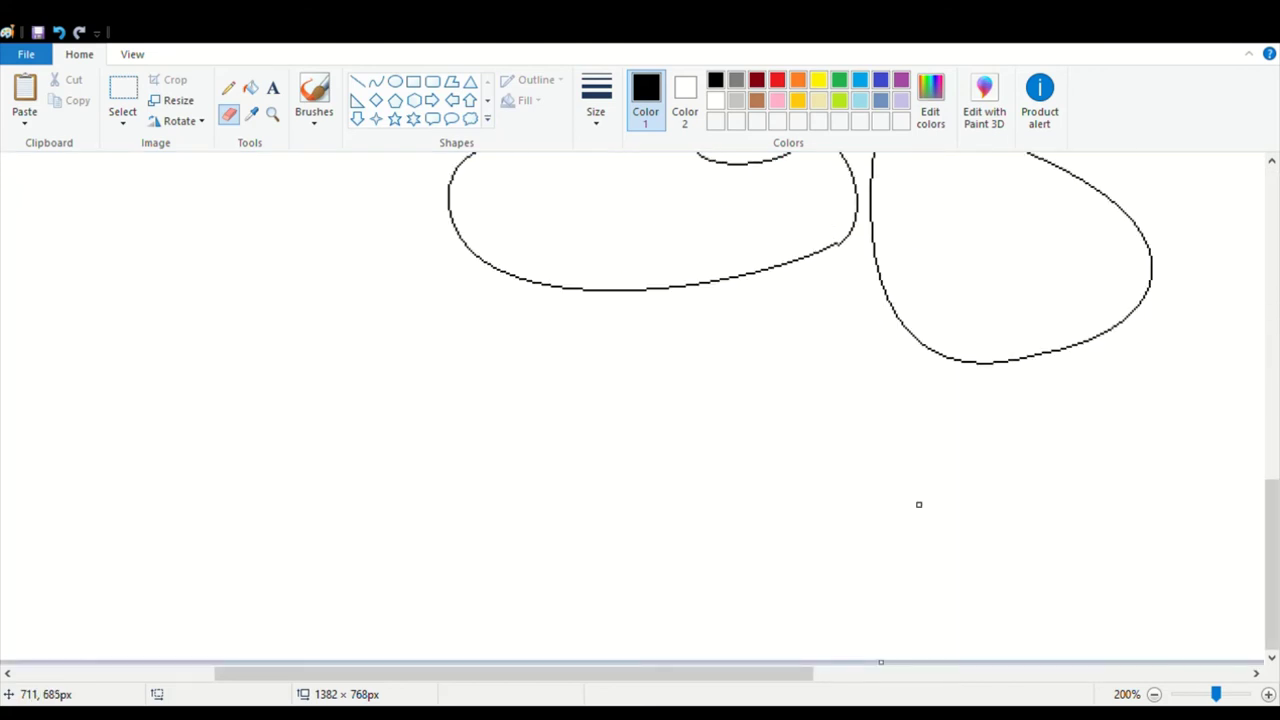
scroll(918, 505, "up", 10)
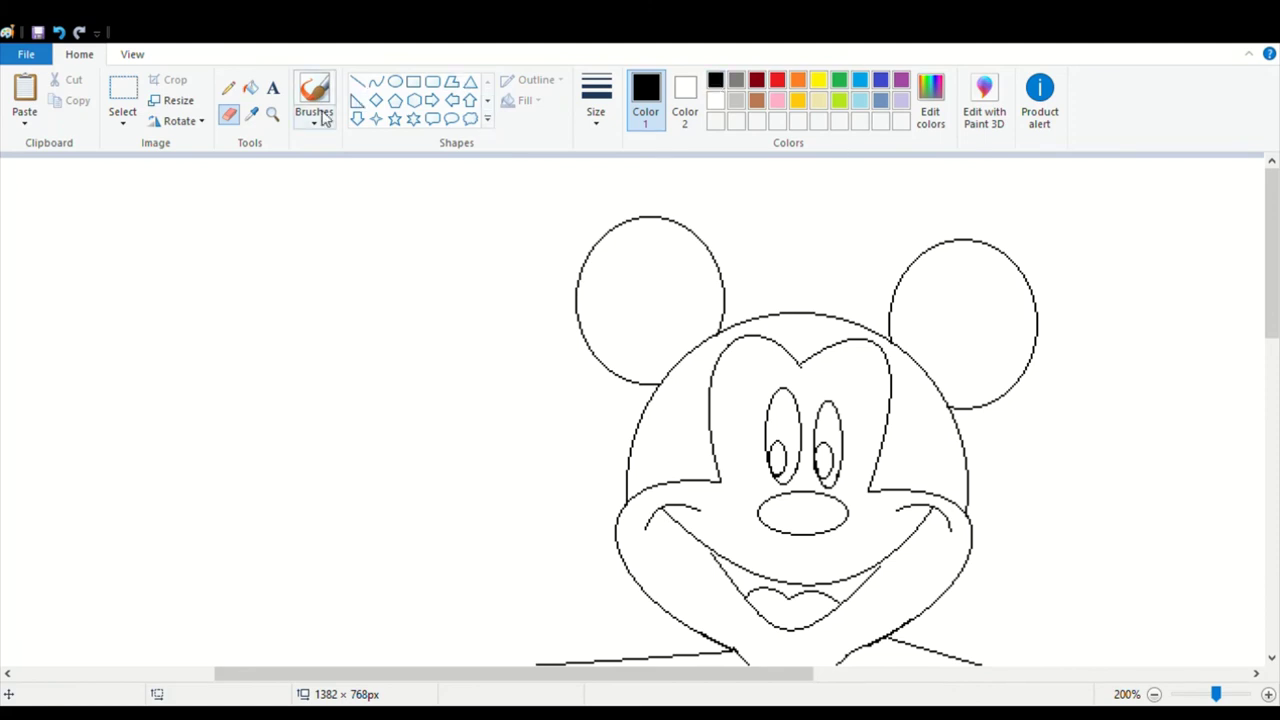
left_click(250, 87)
left_click(645, 280)
left_click(1000, 282)
left_click(929, 423)
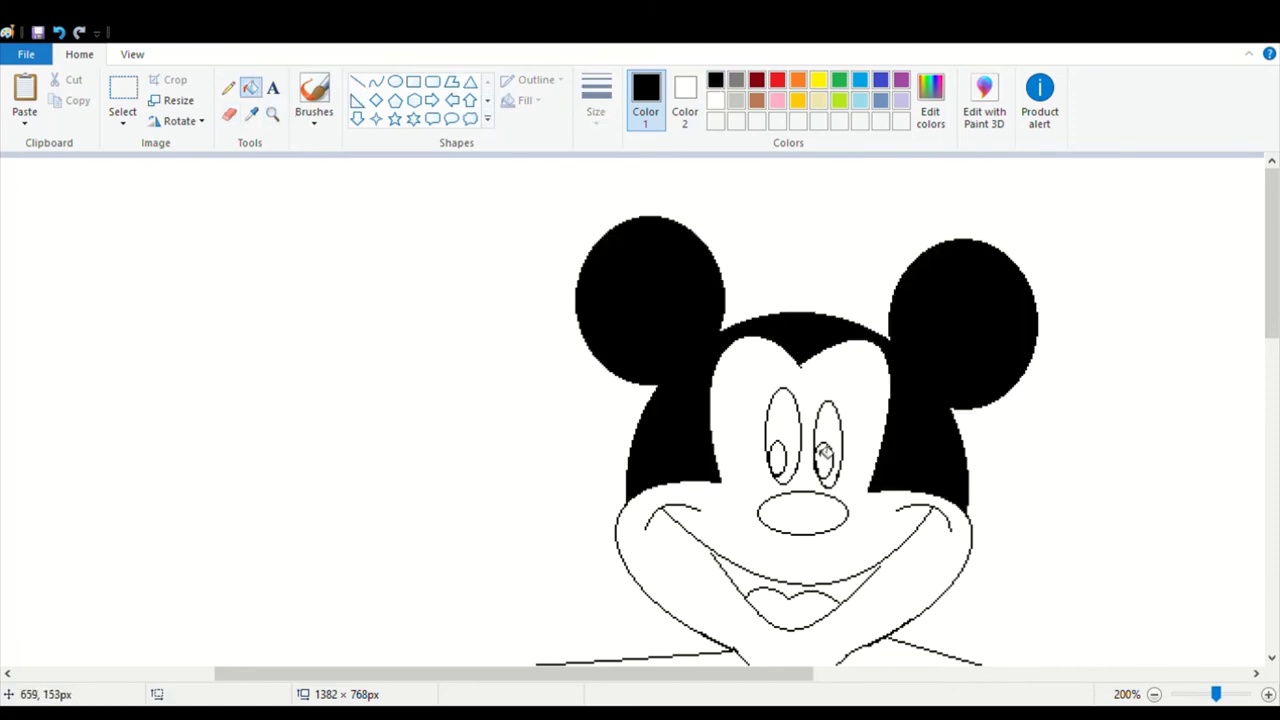
left_click(825, 460)
left_click(784, 469)
scroll(737, 576, "down", 5)
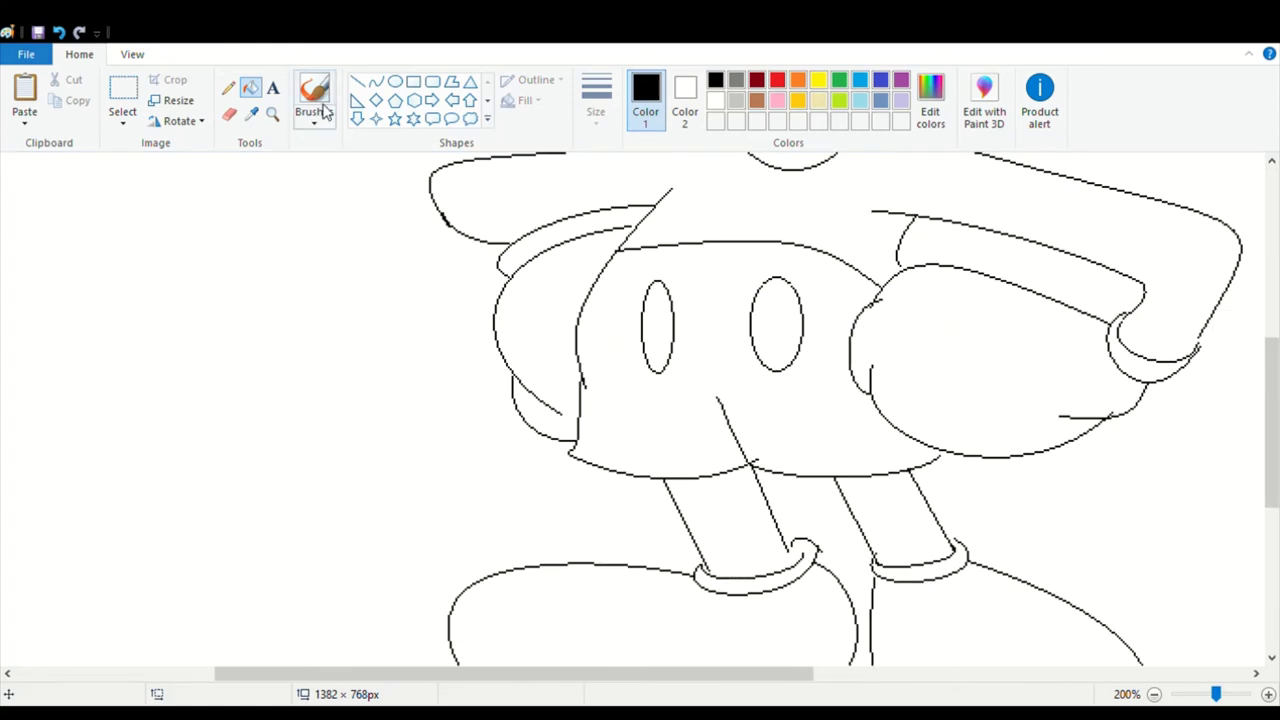
scroll(300, 232, "down", 3, "ctrl")
scroll(300, 234, "up", 2, "ctrl")
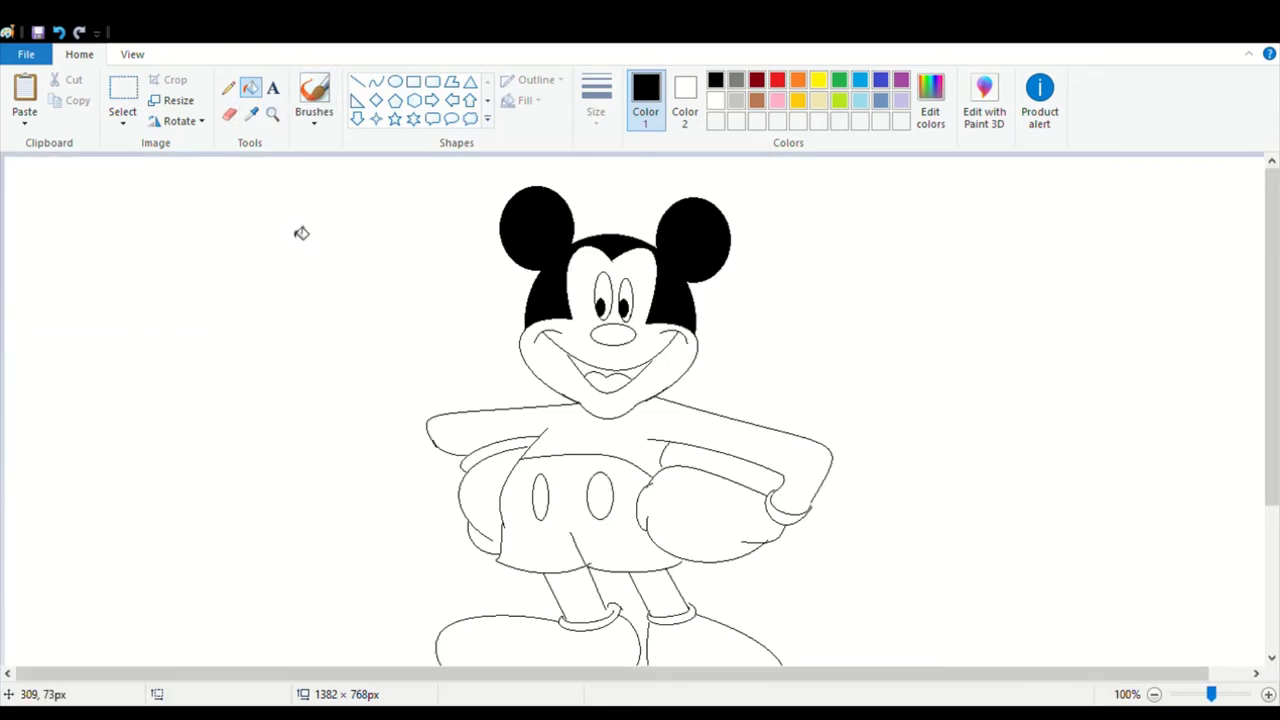
left_click(632, 445)
key("ctrl+z")
- Zoom to 200% and close the gap between the right forearm and its glove cuff with the Pencil
left_click(272, 113)
left_click(715, 465)
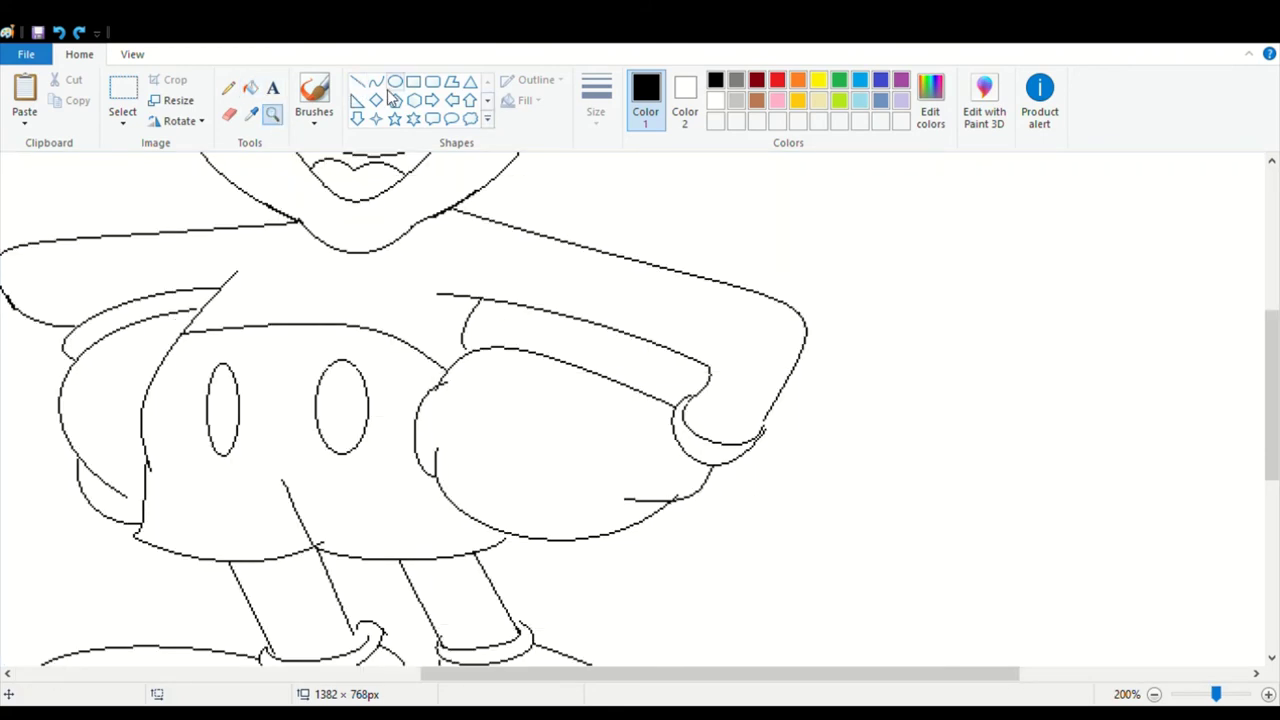
left_click(229, 89)
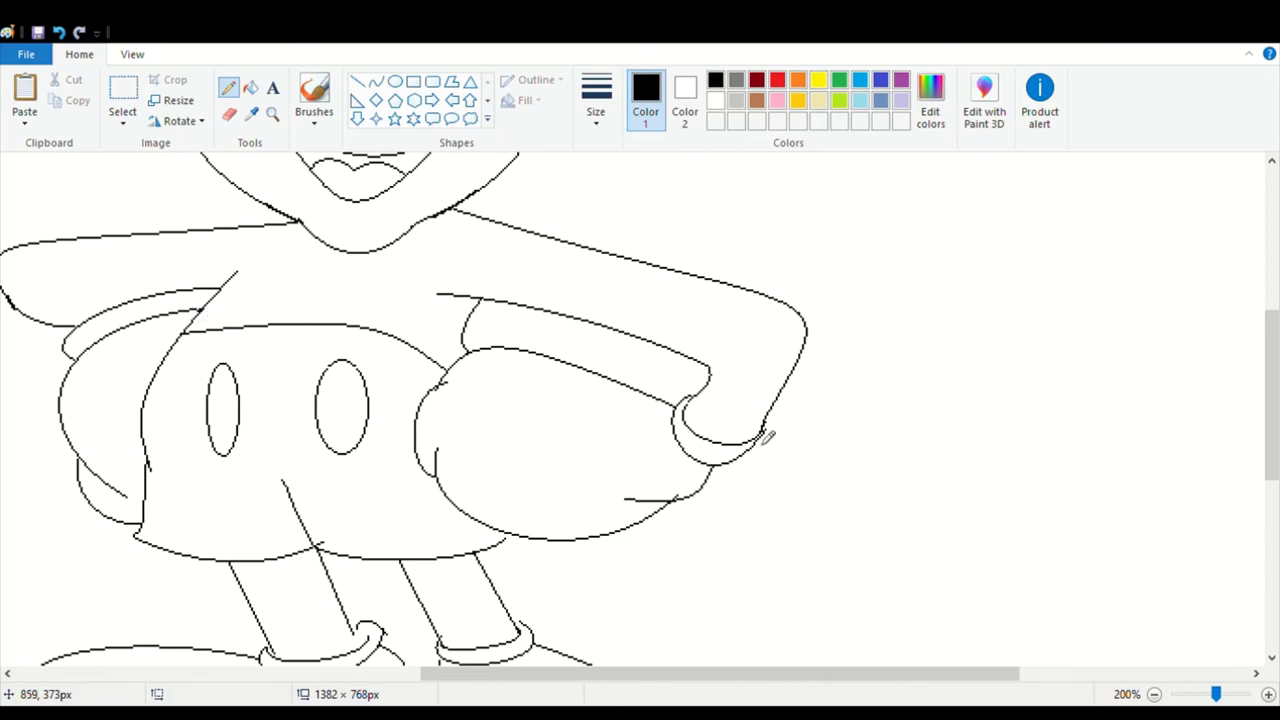
scroll(500, 280, "down", 1)
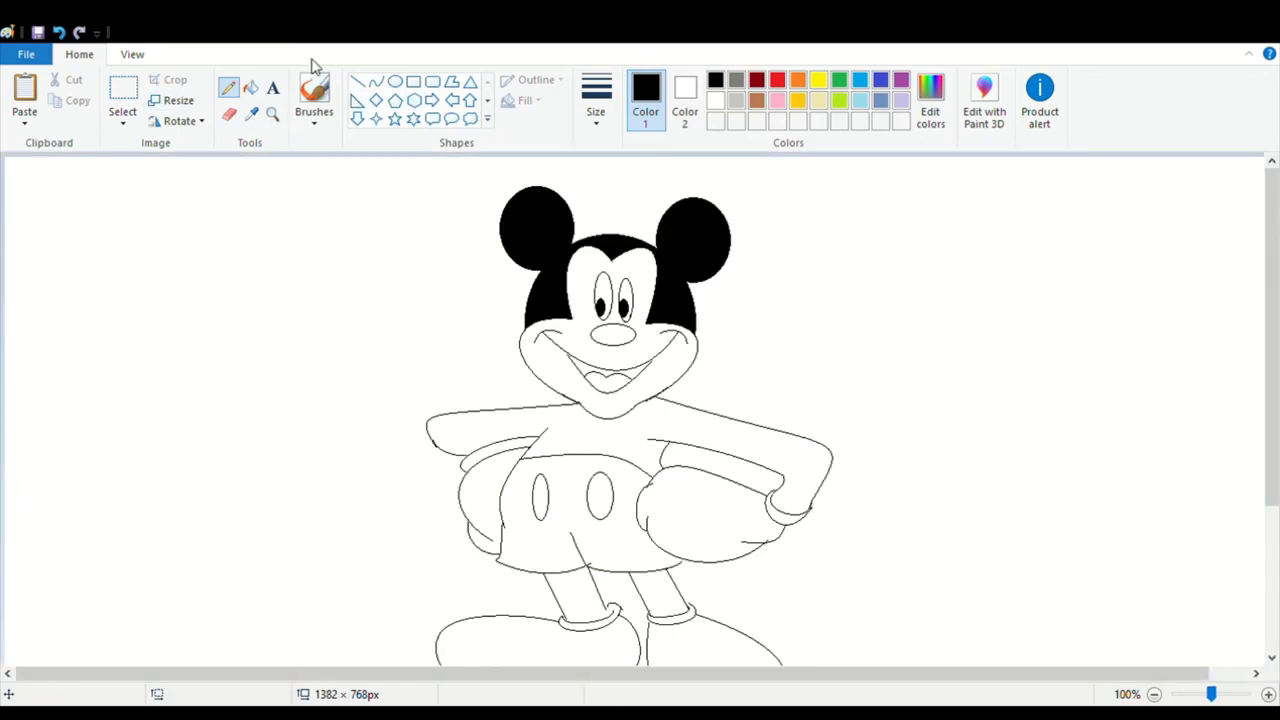
- Fill the torso and both arms with black, and undo the extra fill at the crease of the shorts
left_click(250, 87)
left_click(590, 437)
left_click(585, 544)
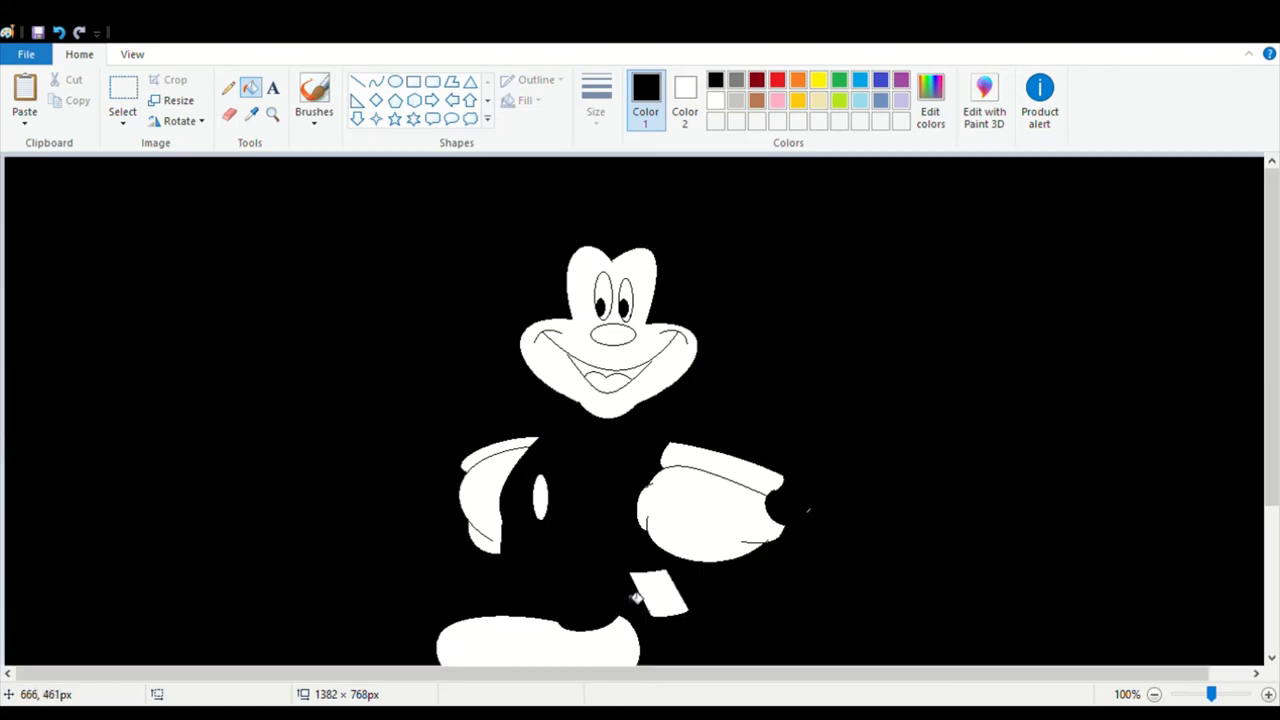
key("ctrl+z")
left_click(272, 113)
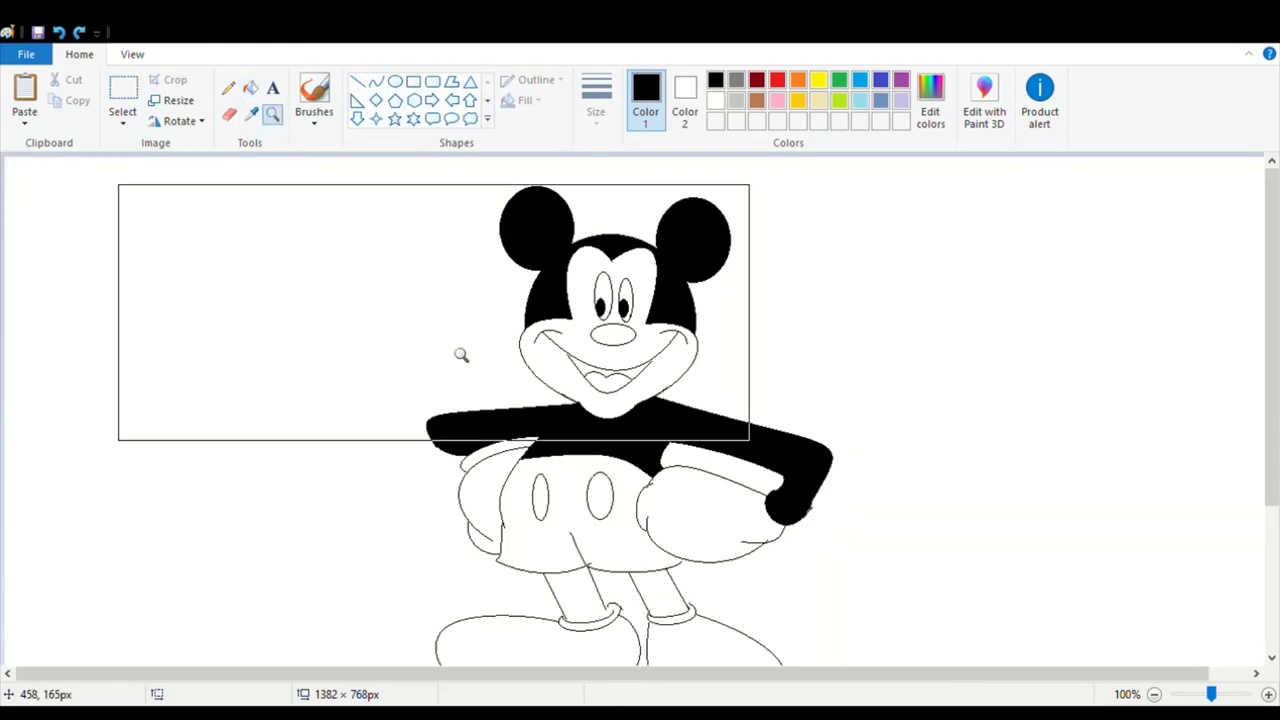
- Zoom to 200% to touch up the leg outlines with the Pencil, and fill both legs with black at 100%
left_click(541, 485)
left_click(228, 87)
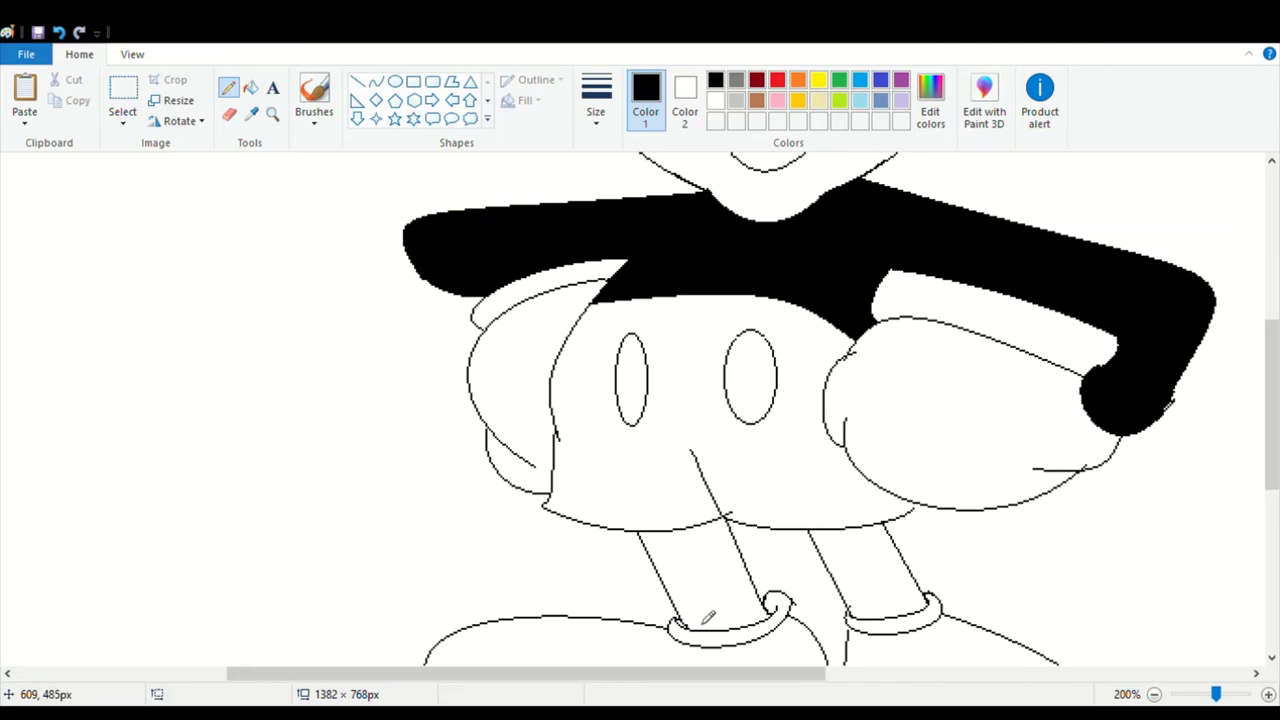
key("ctrl+Page_Down")
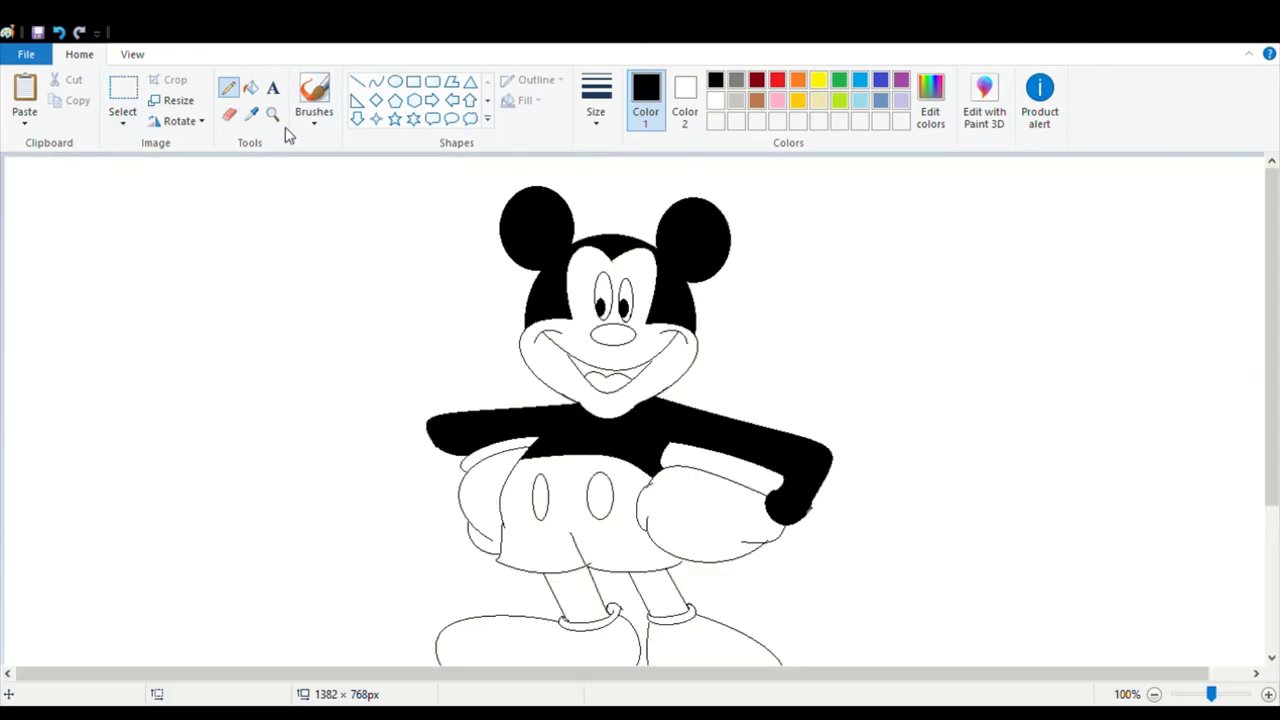
left_click(250, 88)
left_click(600, 603)
left_click(660, 595)
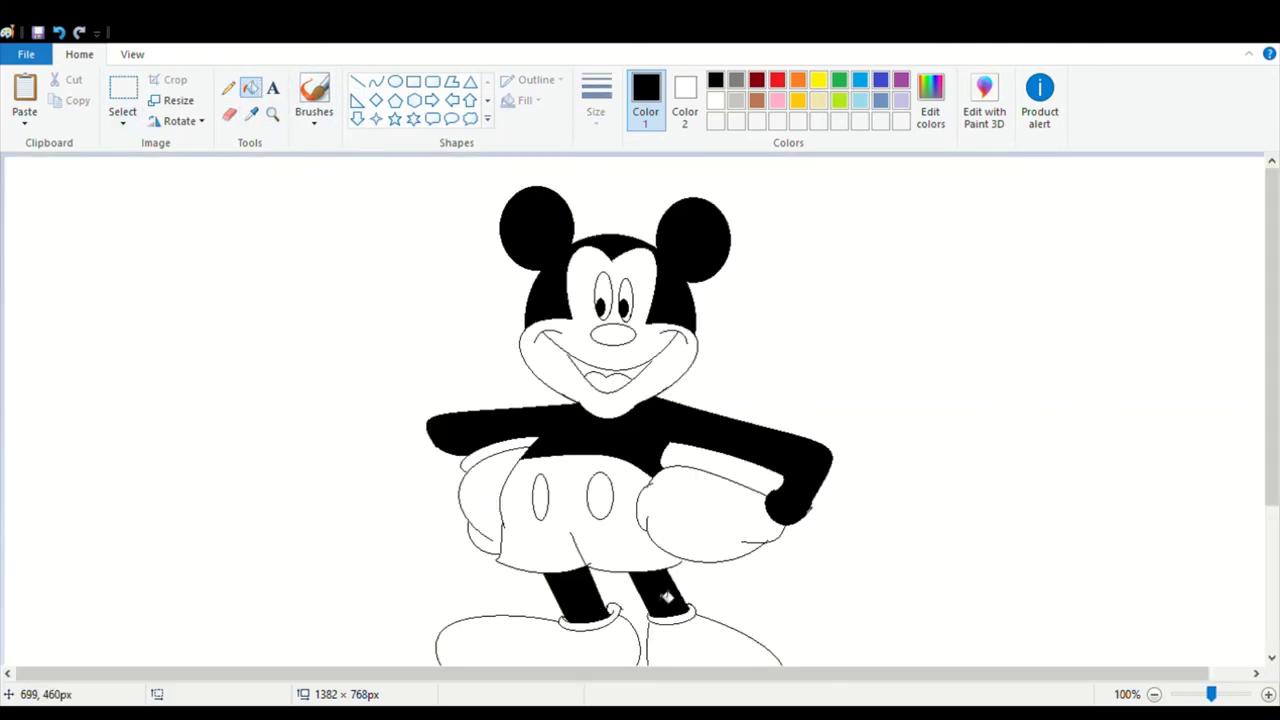
- Mix a custom bright red, undo its trial fill of the shorts, and close the gap between hem and glove with the black Pencil
left_click(777, 80)
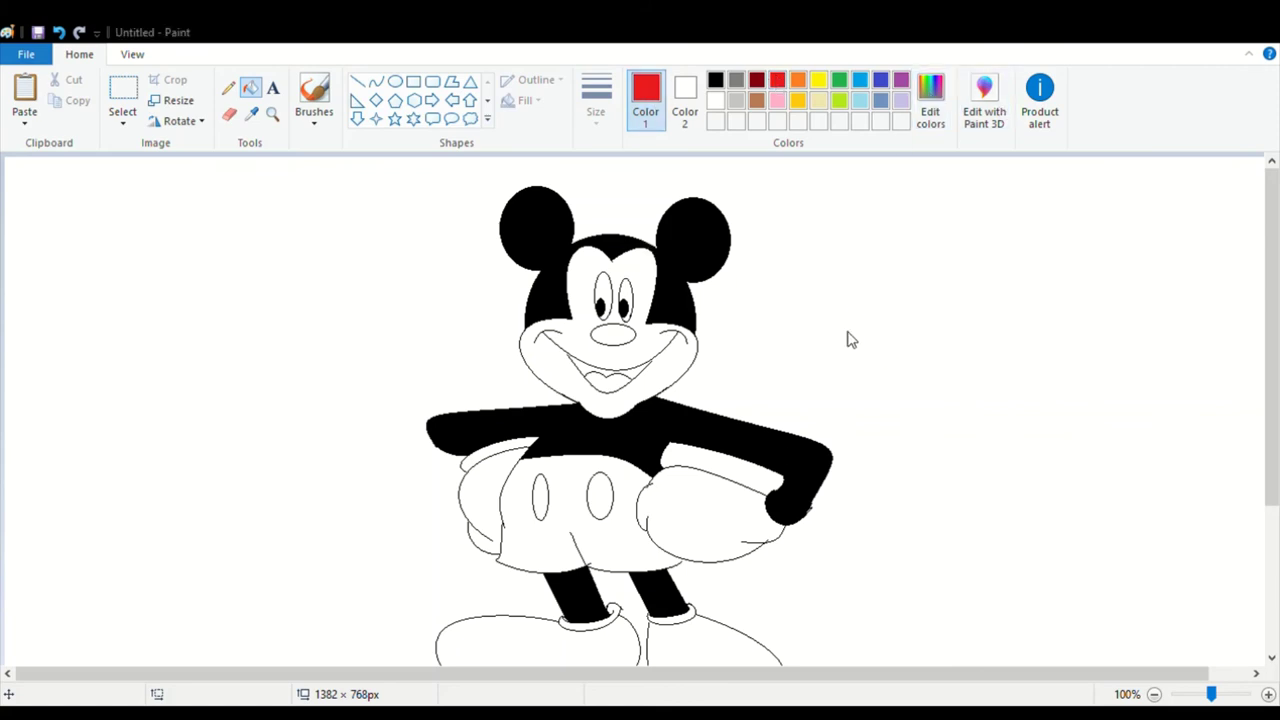
left_click(556, 484)
key("ctrl+z")
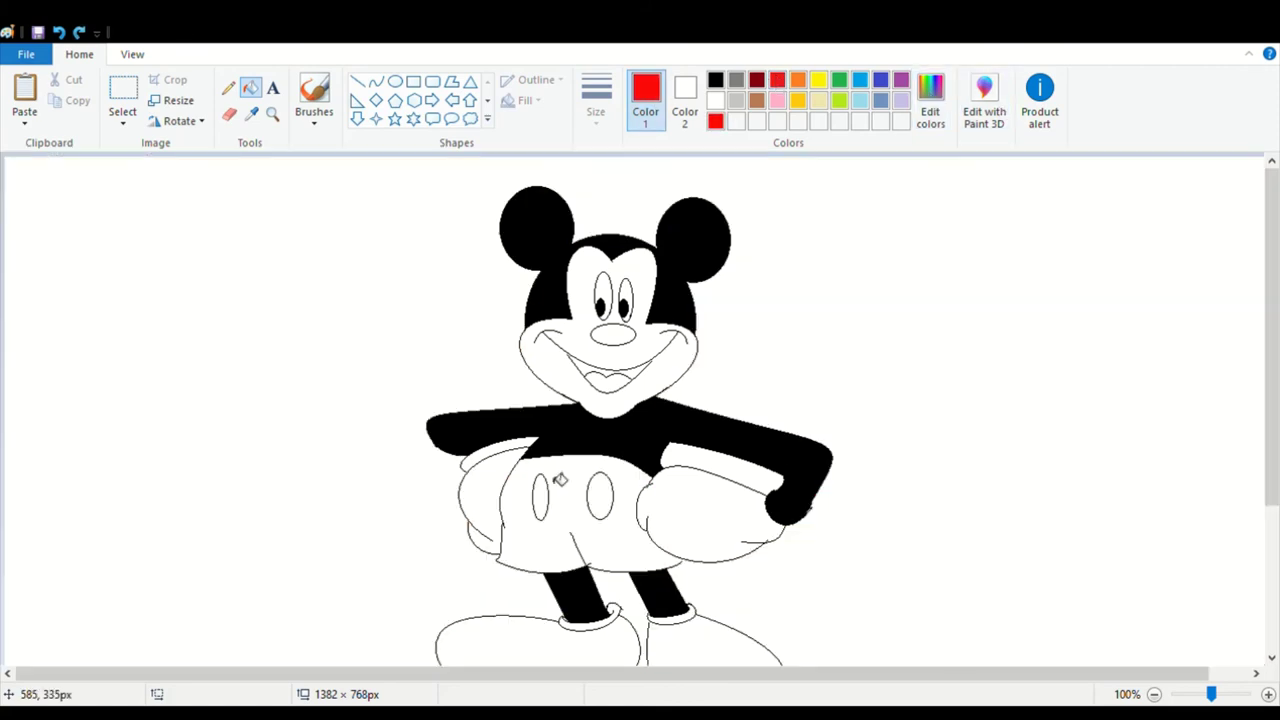
left_click(228, 88)
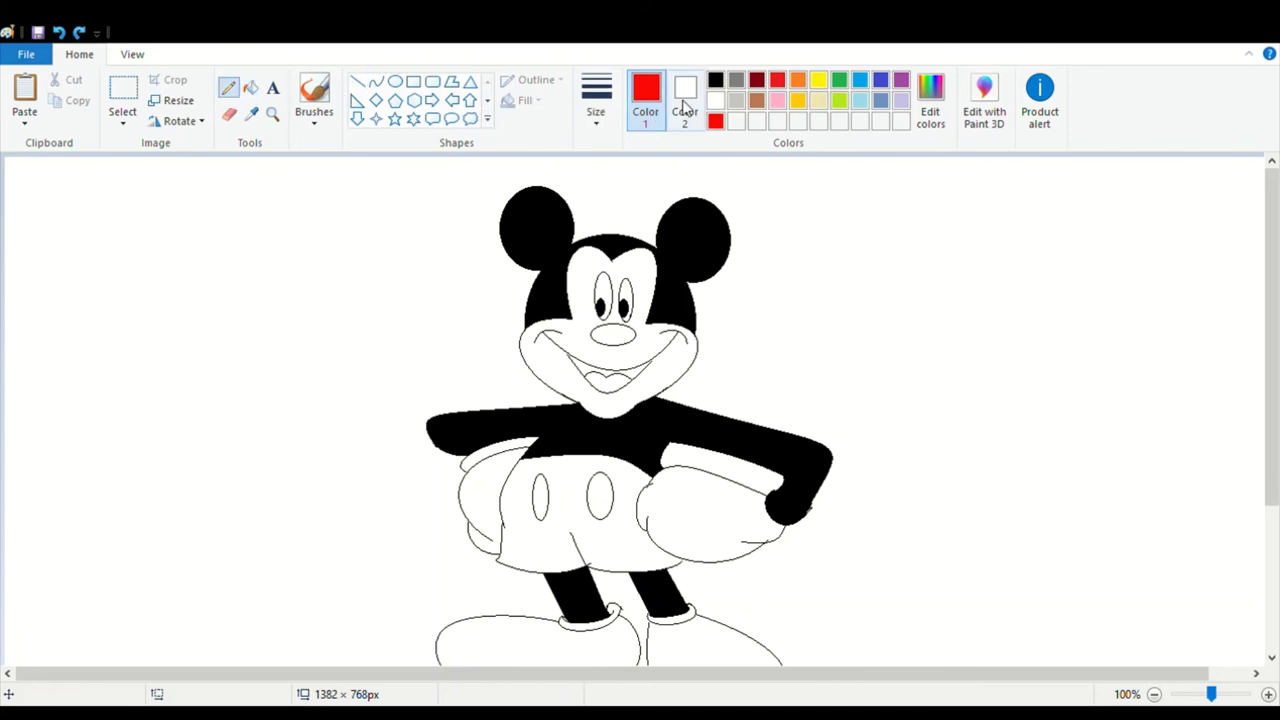
left_click(715, 79)
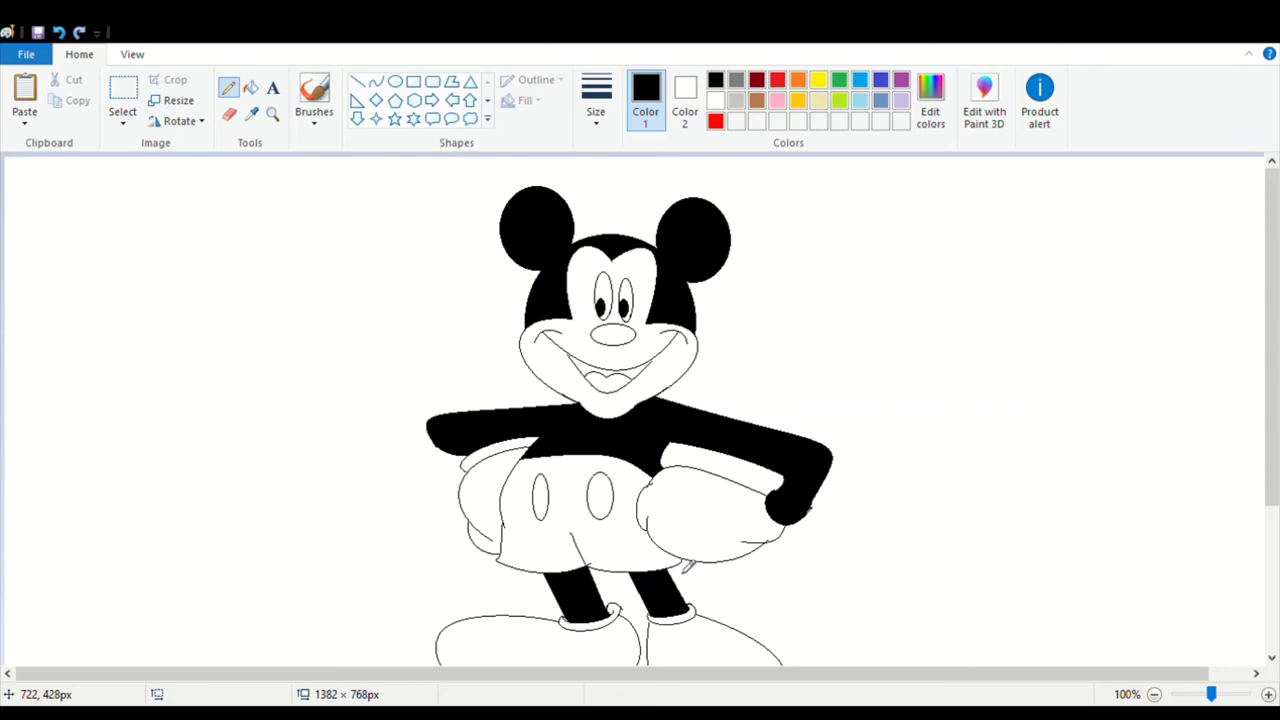
left_click(715, 121)
left_click(251, 88)
left_click(584, 544)
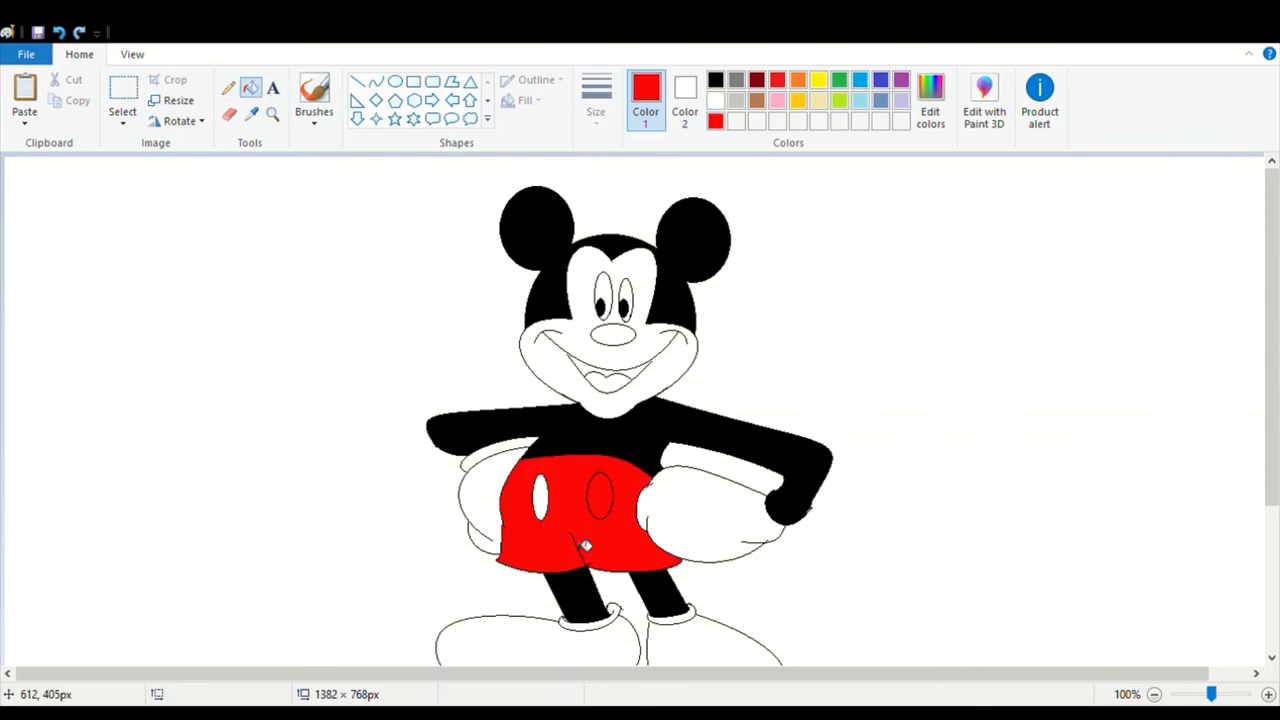
key("ctrl+z")
left_click(228, 88)
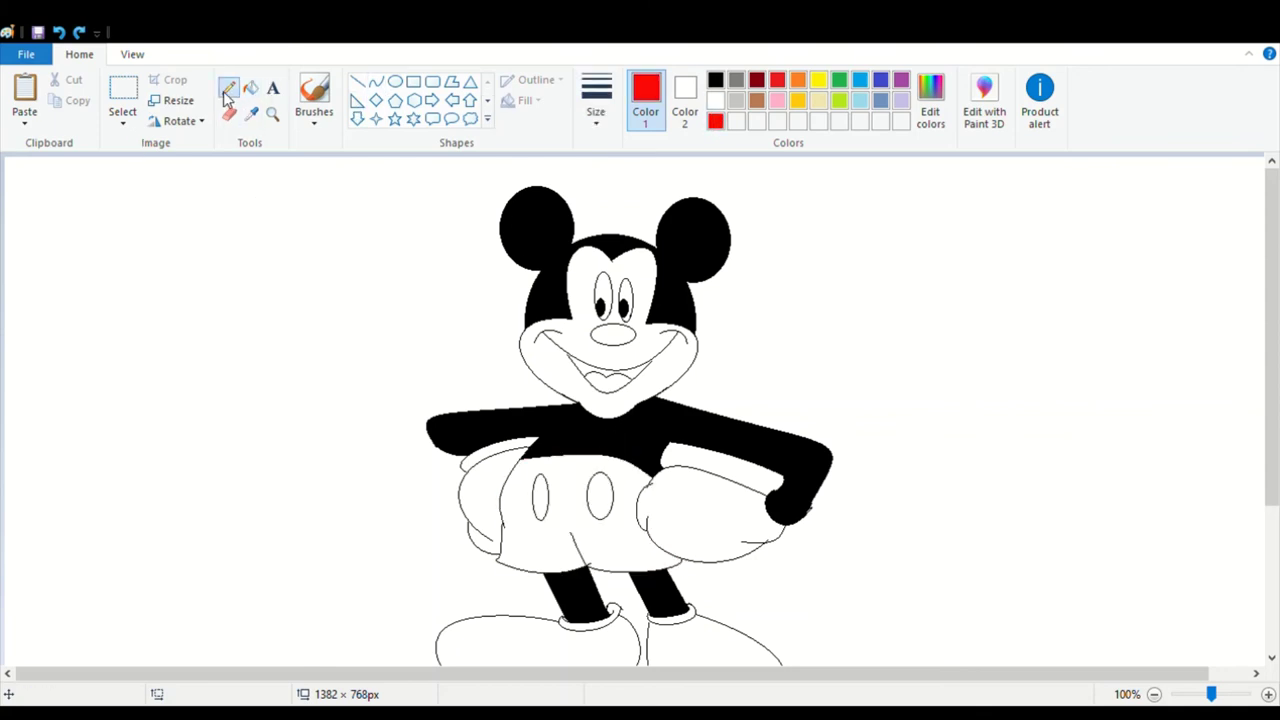
left_click(715, 80)
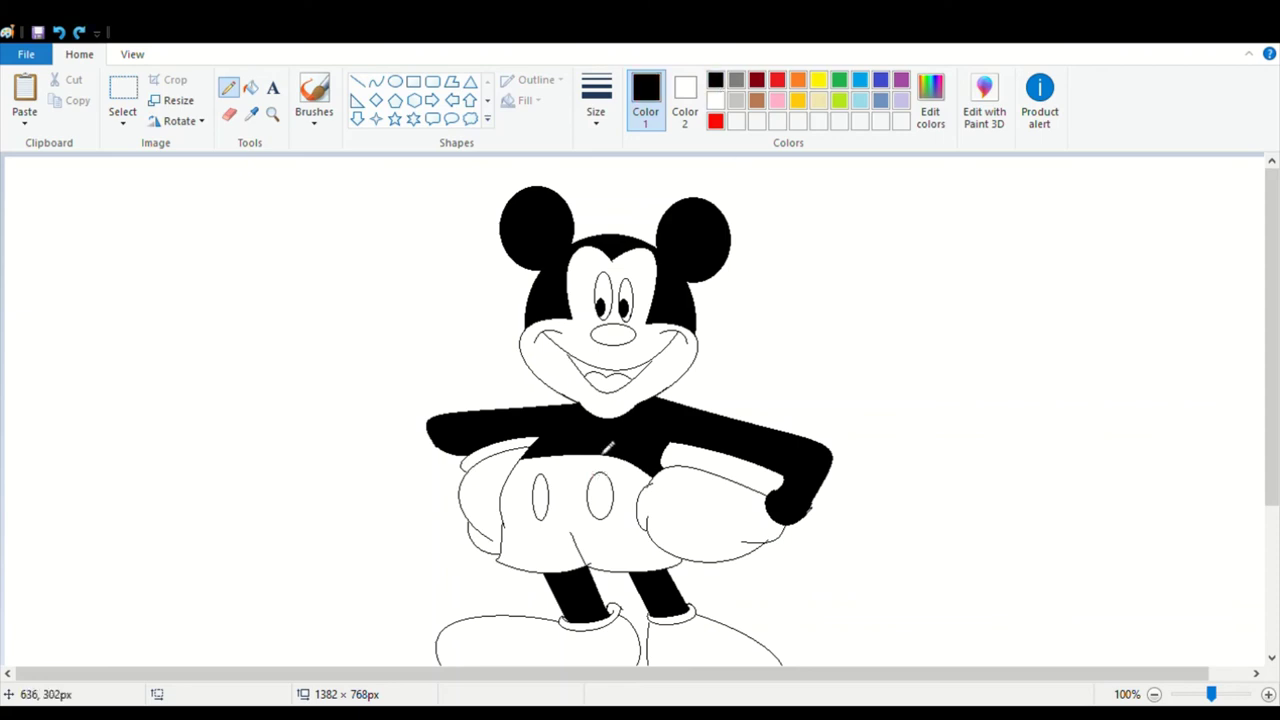
left_click(250, 87)
left_click(565, 482)
key("ctrl+z")
left_click(715, 121)
left_click(567, 495)
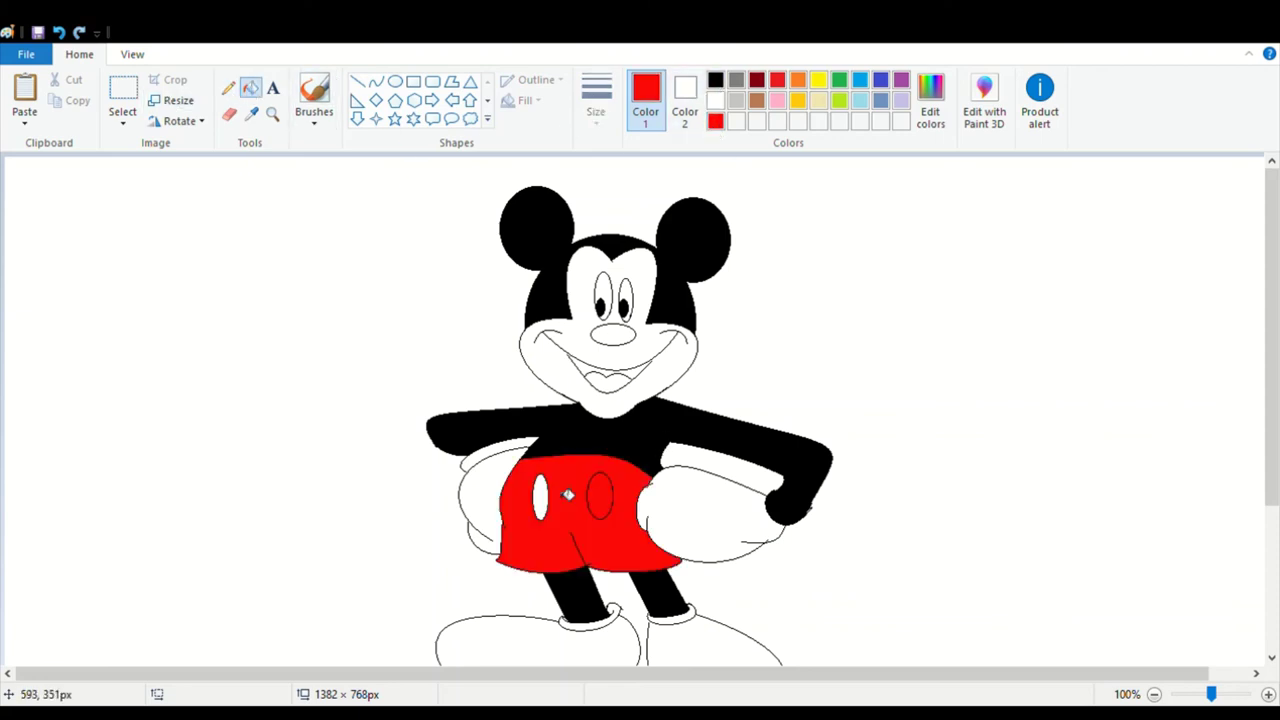
key("ctrl+z")
- Close the outline of the right shorts button with the black Pencil and fill the shorts with the custom red
left_click(715, 80)
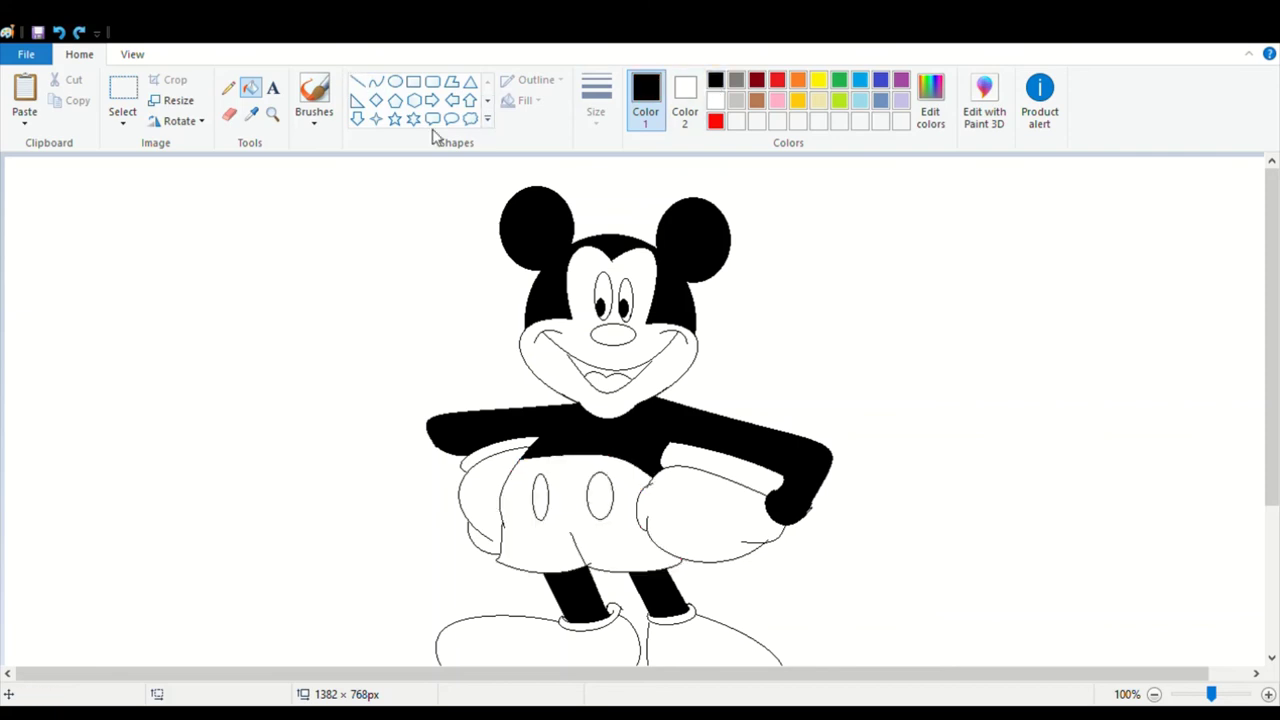
left_click(229, 89)
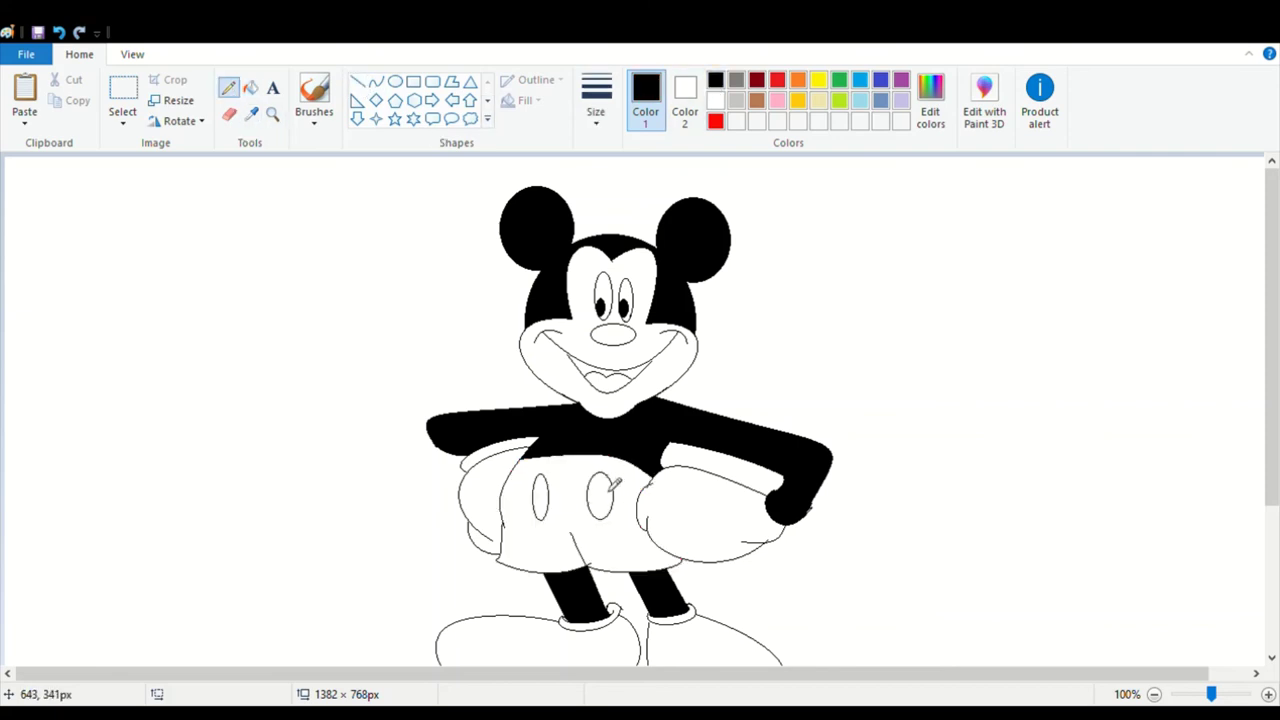
left_click(715, 120)
left_click(250, 88)
left_click(590, 476)
- Fill the left shoe with yellow and undo the trial fill at the right shoe
scroll(592, 473, "down", 3)
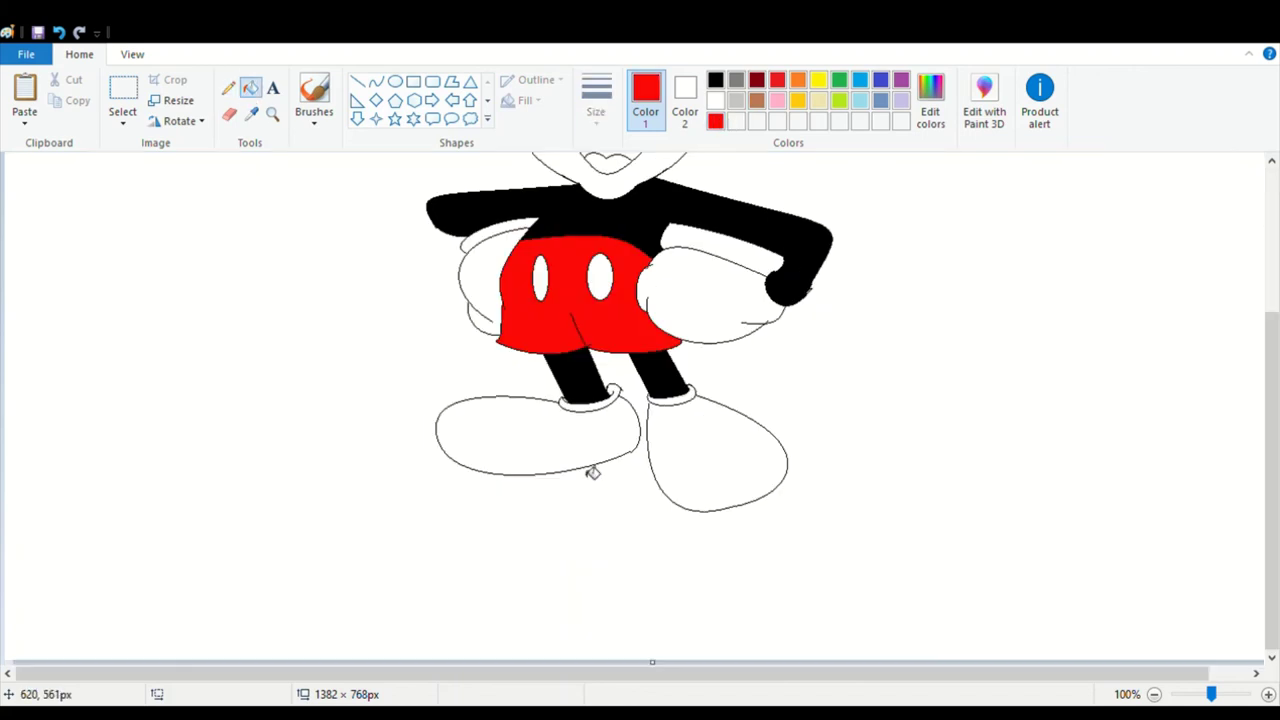
left_click(818, 80)
left_click(540, 440)
left_click(680, 446)
key("ctrl+z")
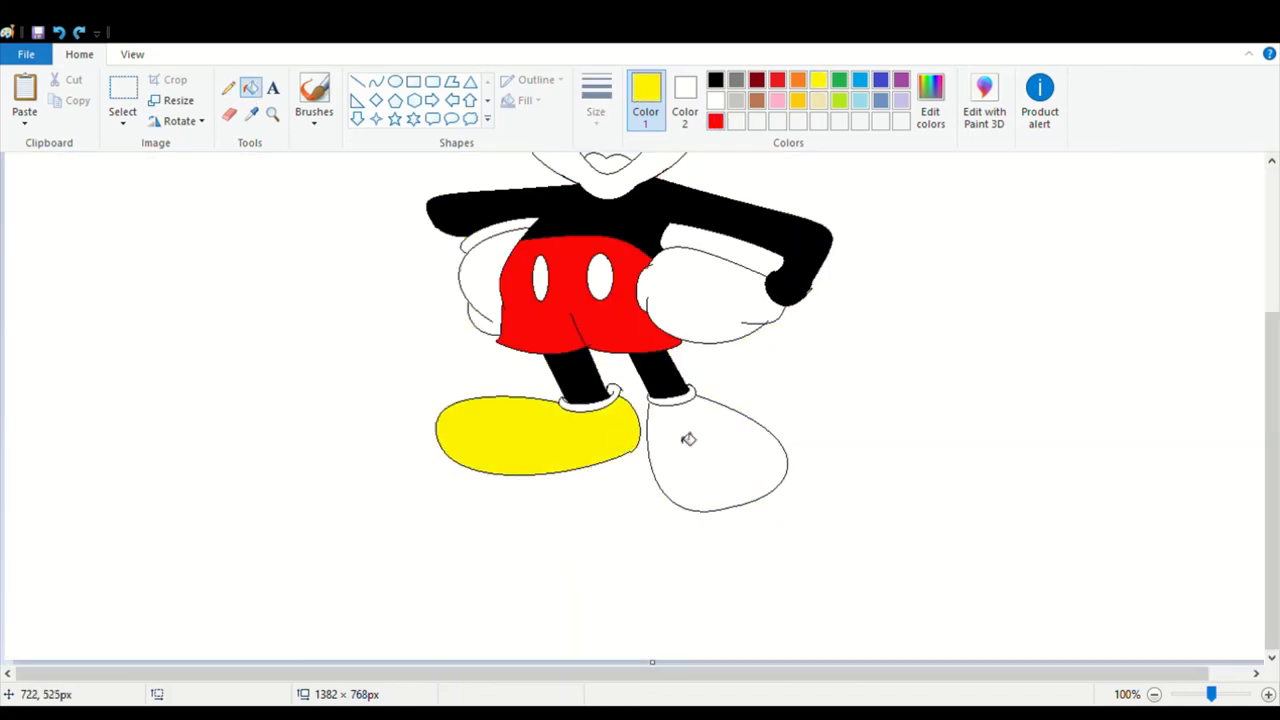
- Close the gap in the right shoe's outline near its cuff with the black Pencil and fill that shoe with yellow
left_click(715, 80)
left_click(228, 88)
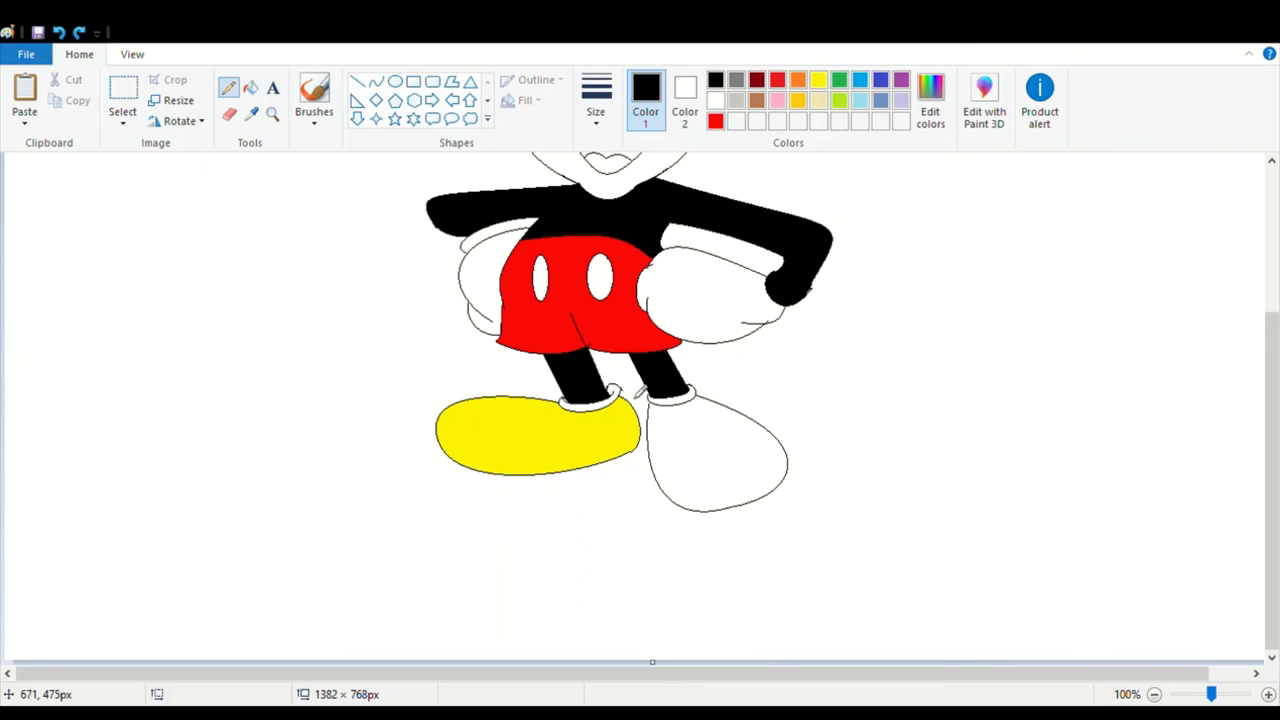
left_click(818, 80)
left_click(250, 88)
left_click(714, 442)
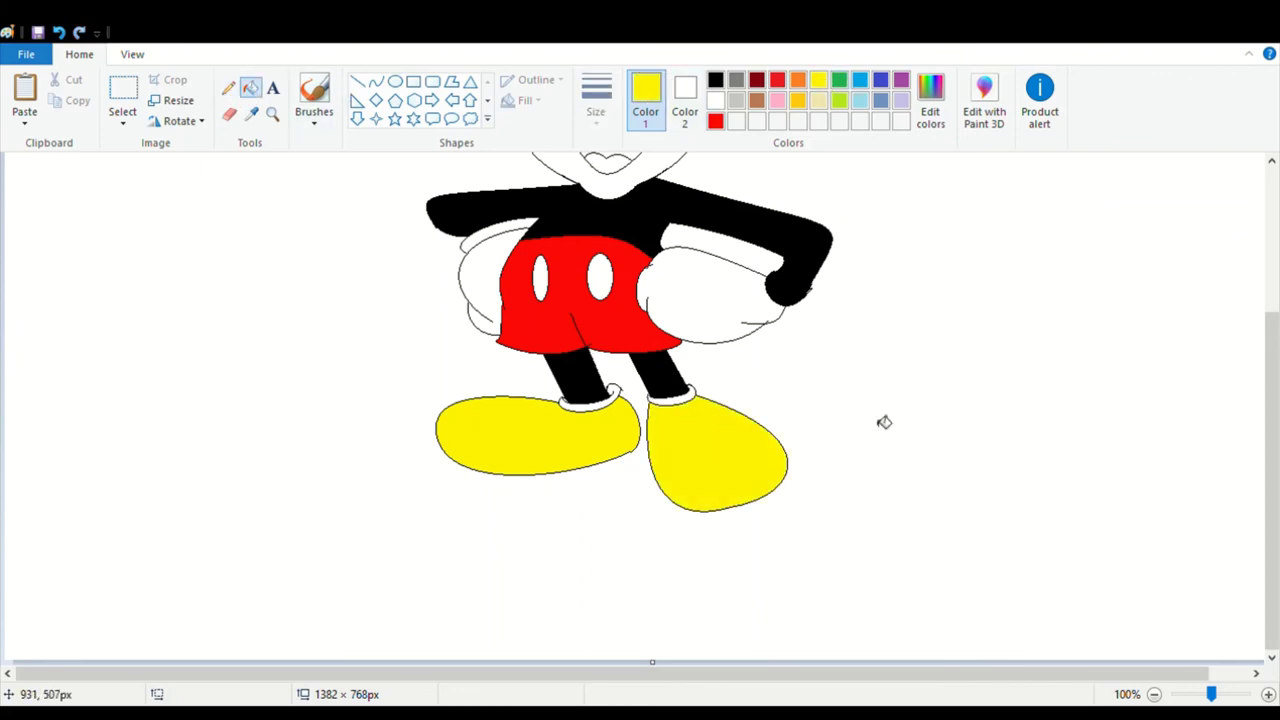
- Fill the nose with black and the tongue with a custom light red
scroll(883, 423, "up", 3)
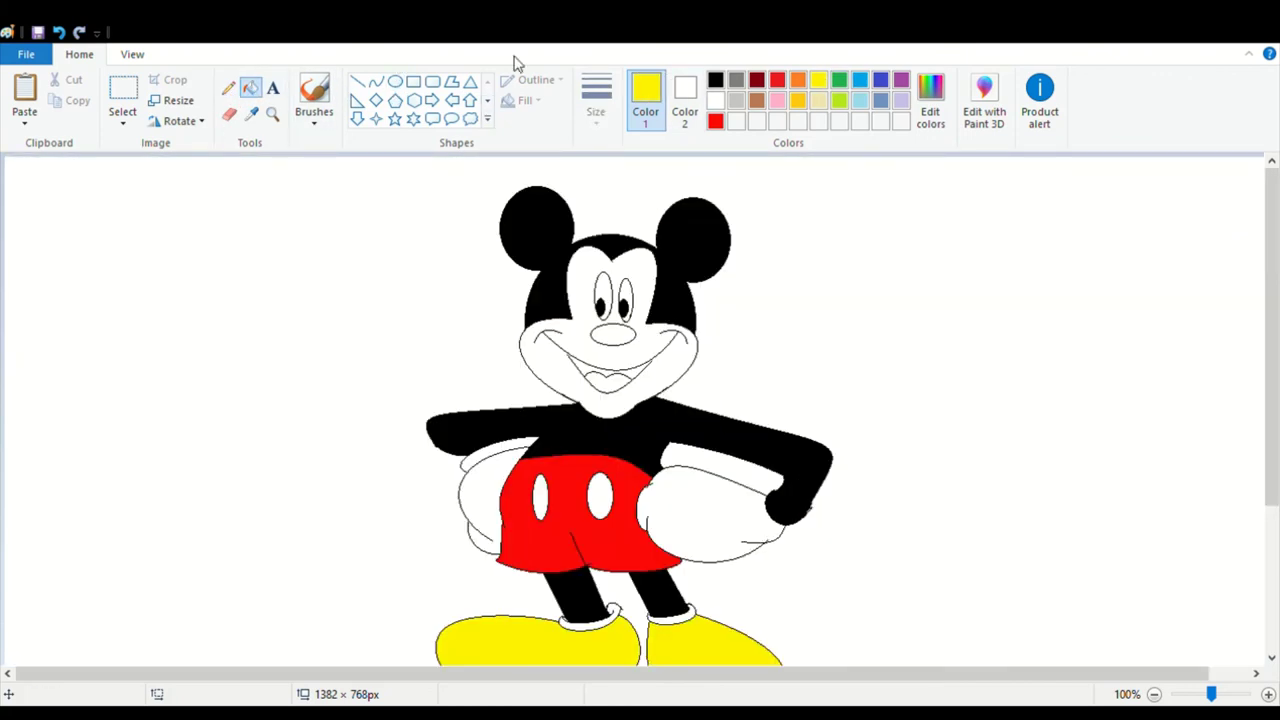
left_click(715, 80)
left_click(627, 343)
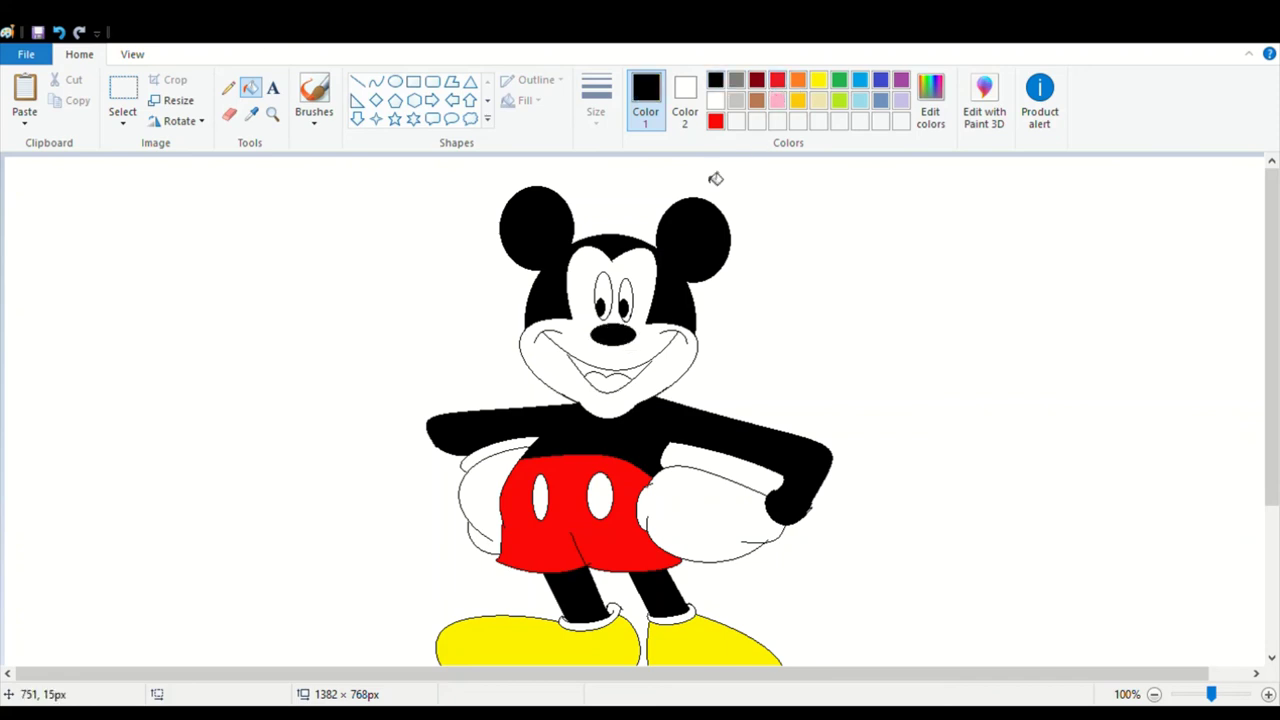
left_click(715, 121)
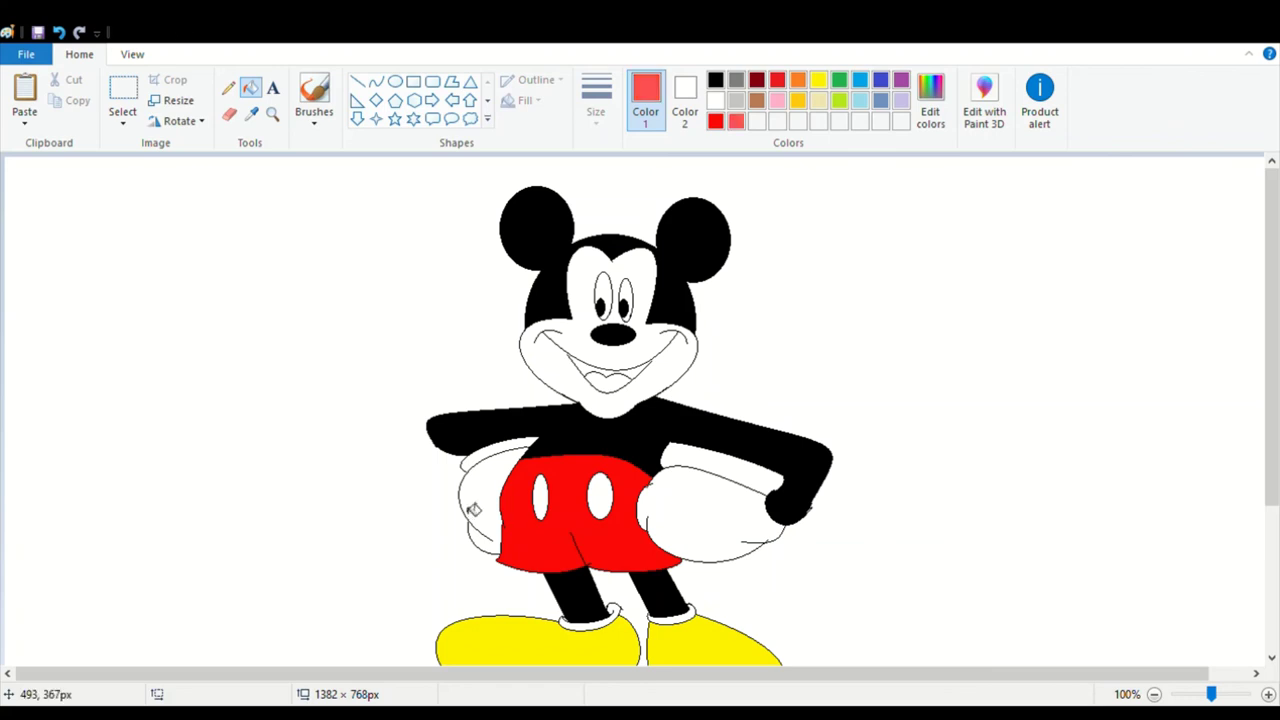
left_click(606, 381)
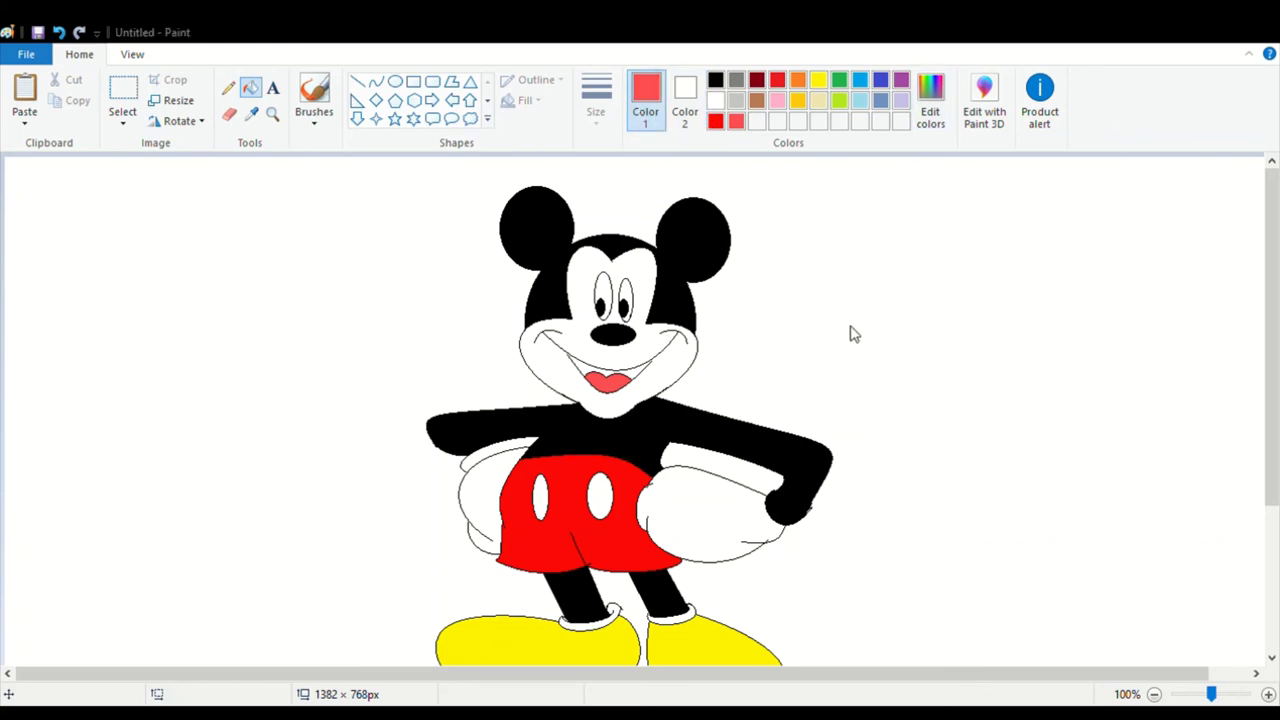
- Undo the trial orange fill of the face and close the gap in the mouth outline with the black Pencil
left_click(598, 272)
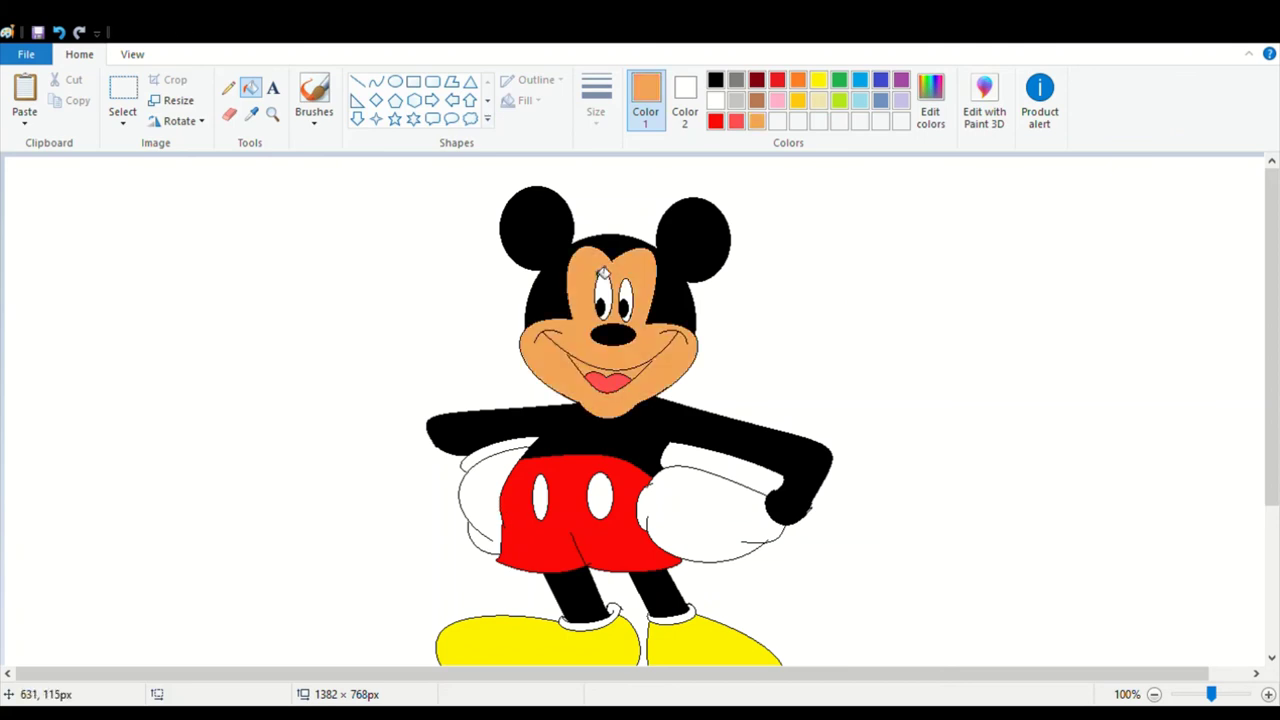
key("ctrl+z")
left_click(715, 80)
left_click(228, 88)
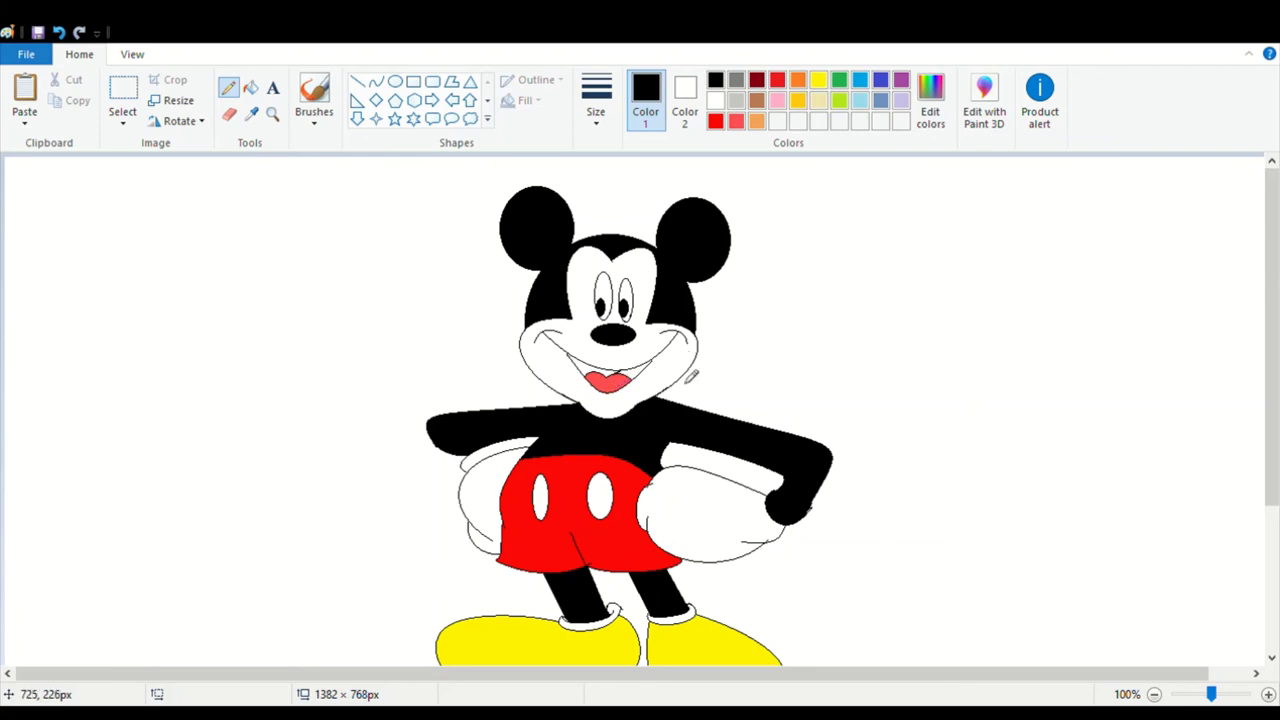
left_click(818, 100)
left_click(252, 92)
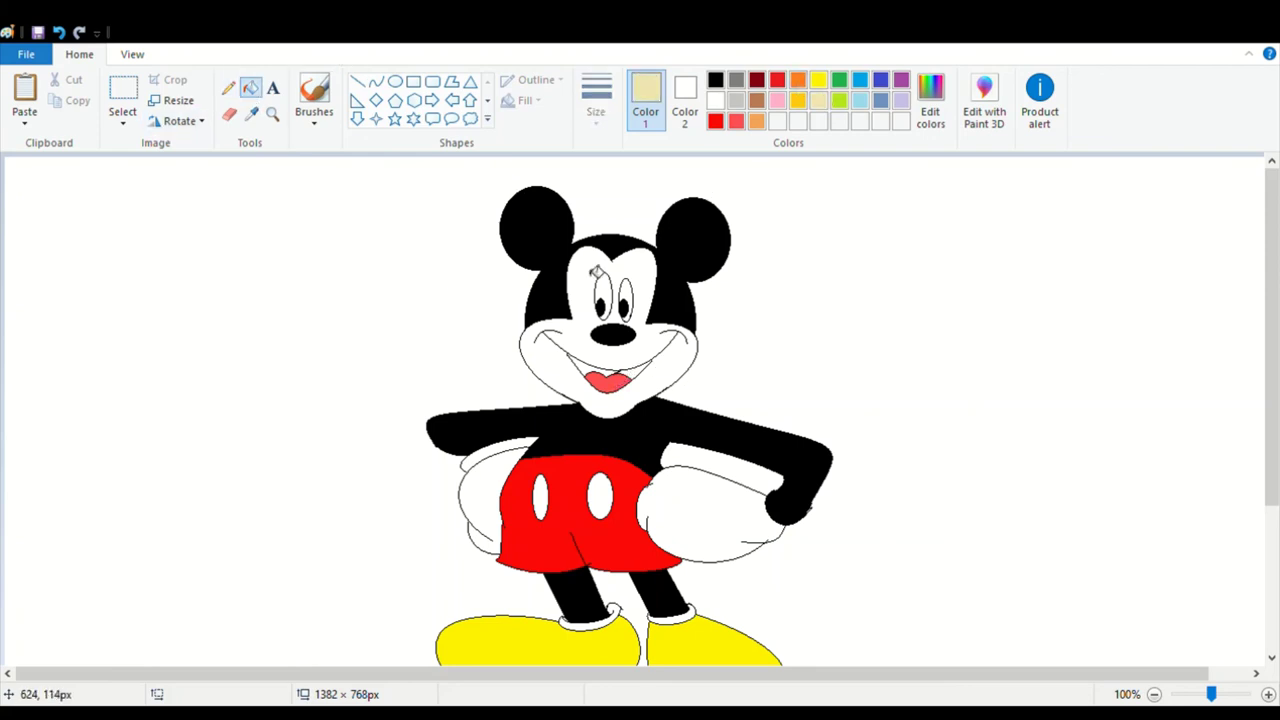
left_click(597, 271)
key("ctrl+z")
- Mix a custom light peach and fill the left glove and the face with it
left_click(757, 121)
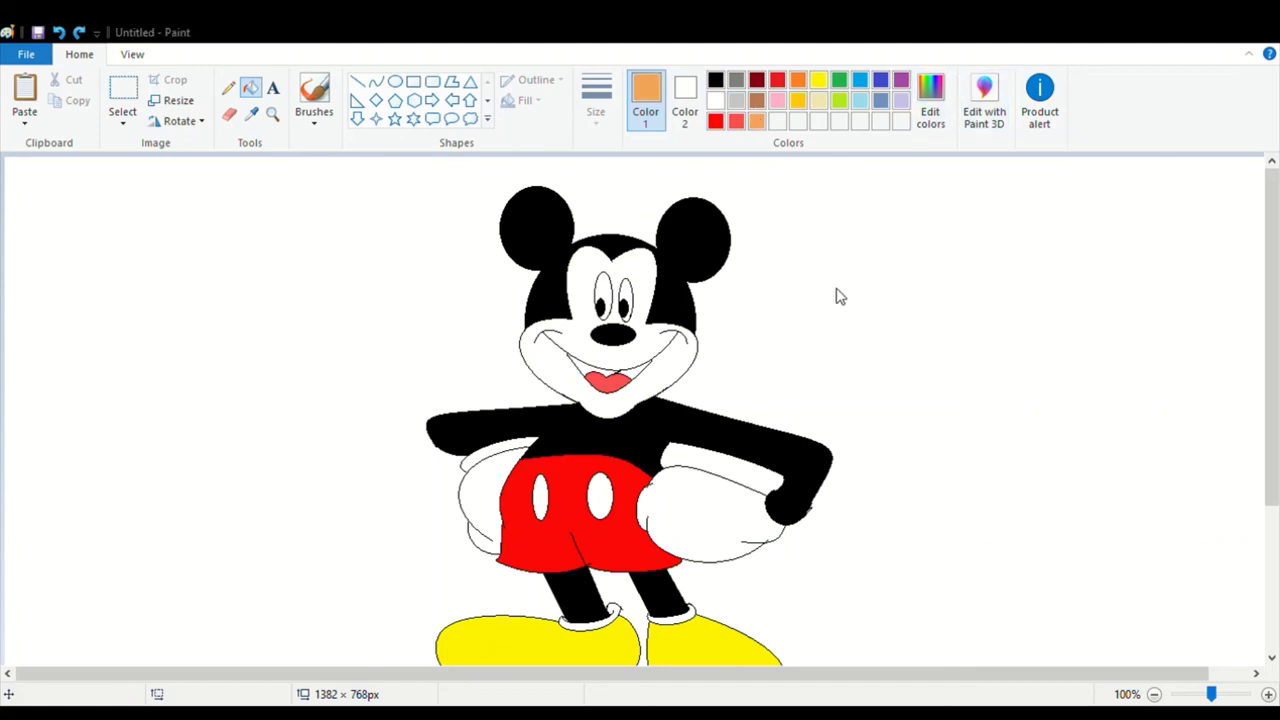
left_click(466, 503)
left_click(576, 325)
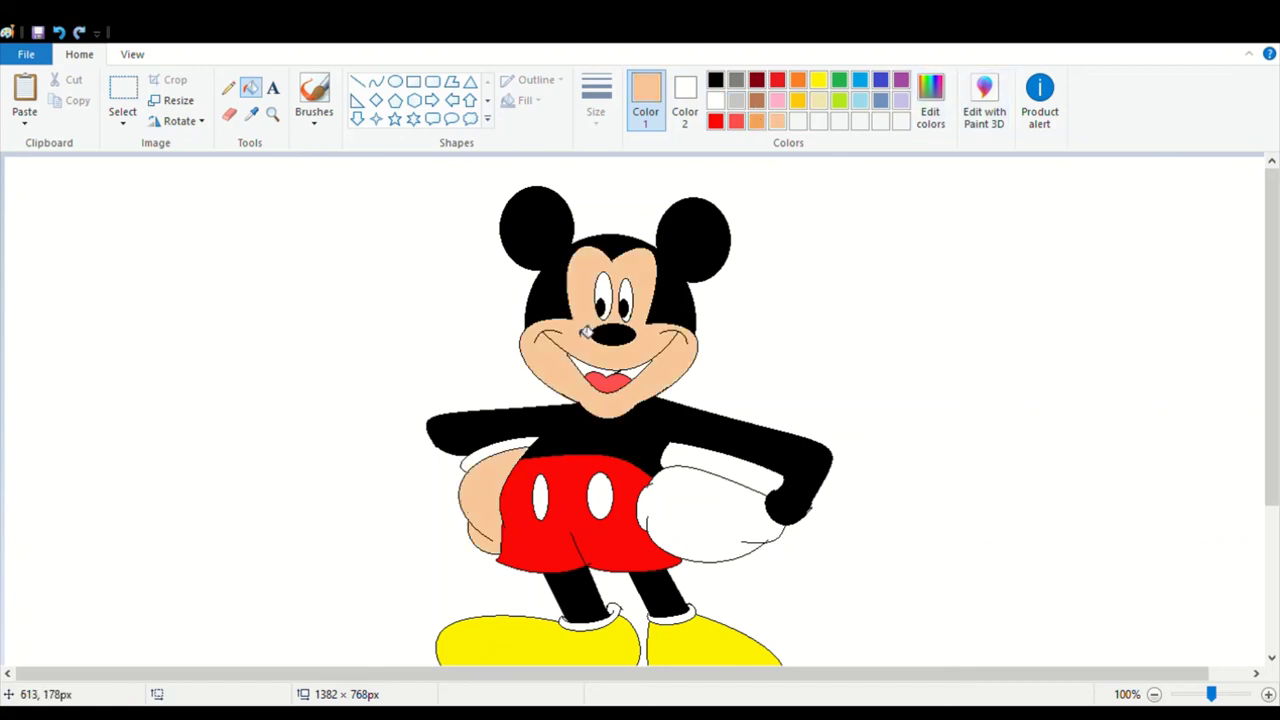
- Fill the left part of the mouth opening with black and the right part with a custom dark brown
left_click(715, 80)
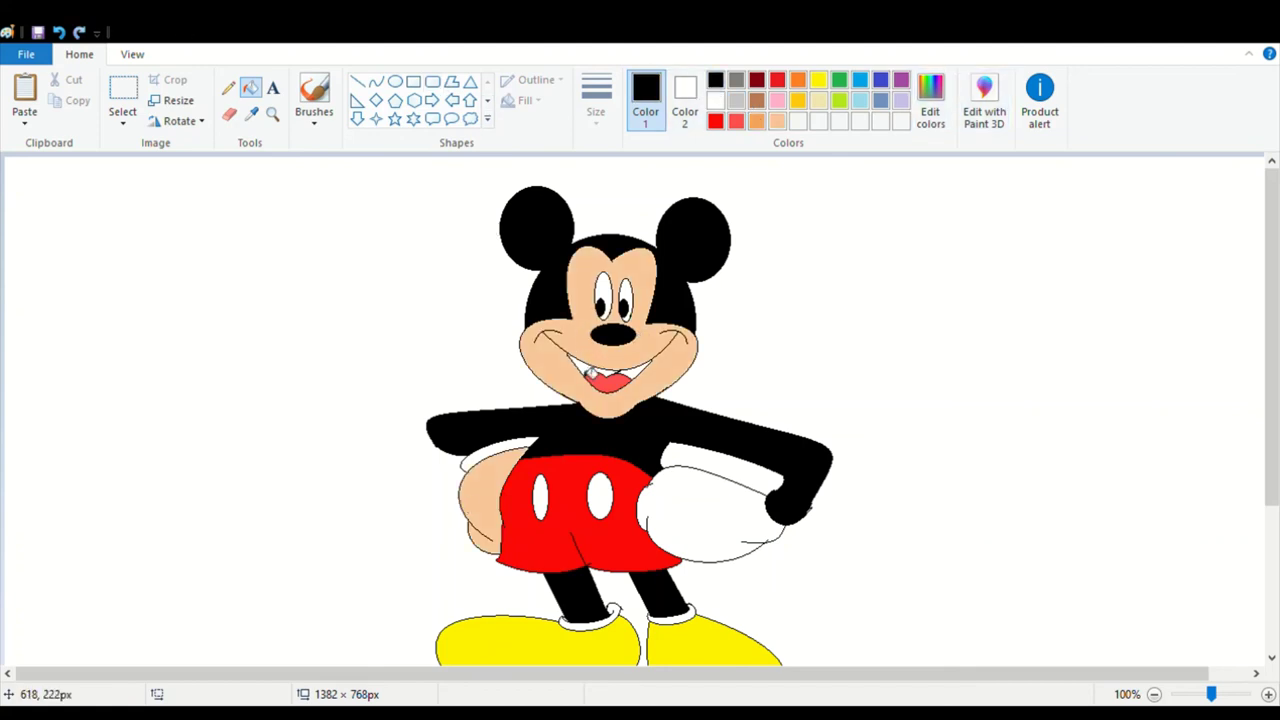
left_click(592, 372)
left_click(756, 122)
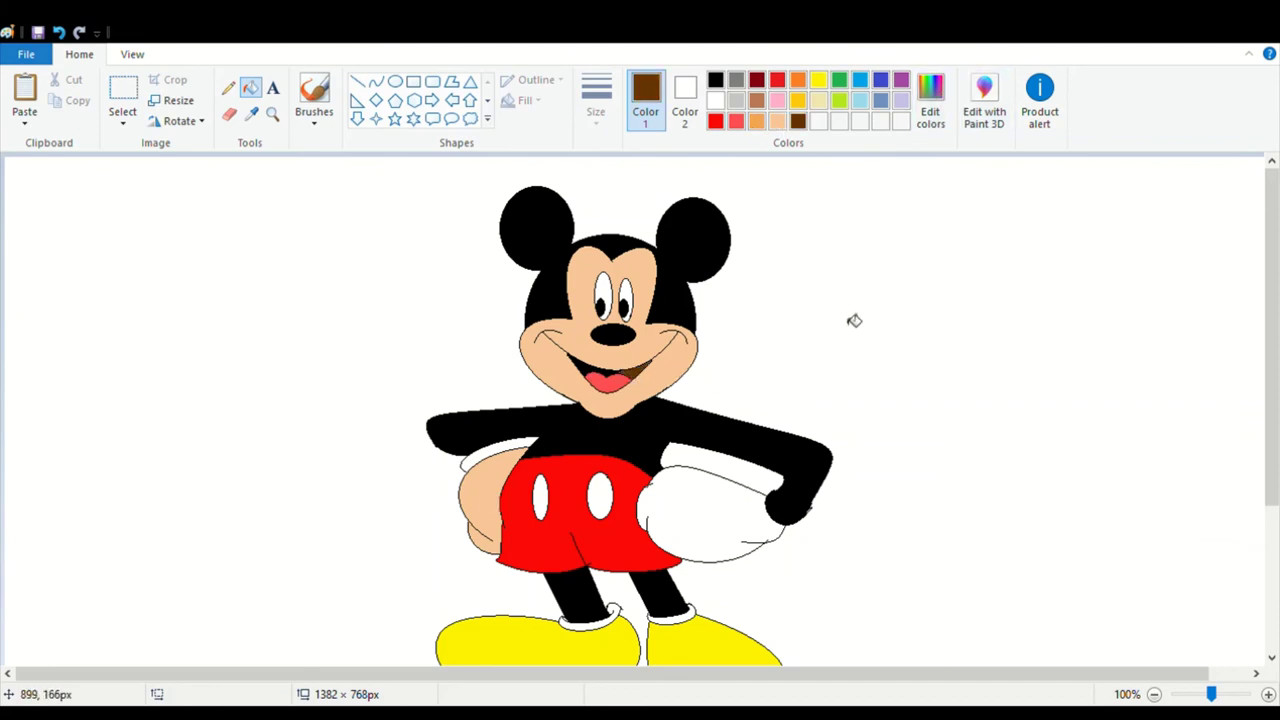
- Fill both gloves and the left glove's cuff with a custom light grey
left_click(736, 101)
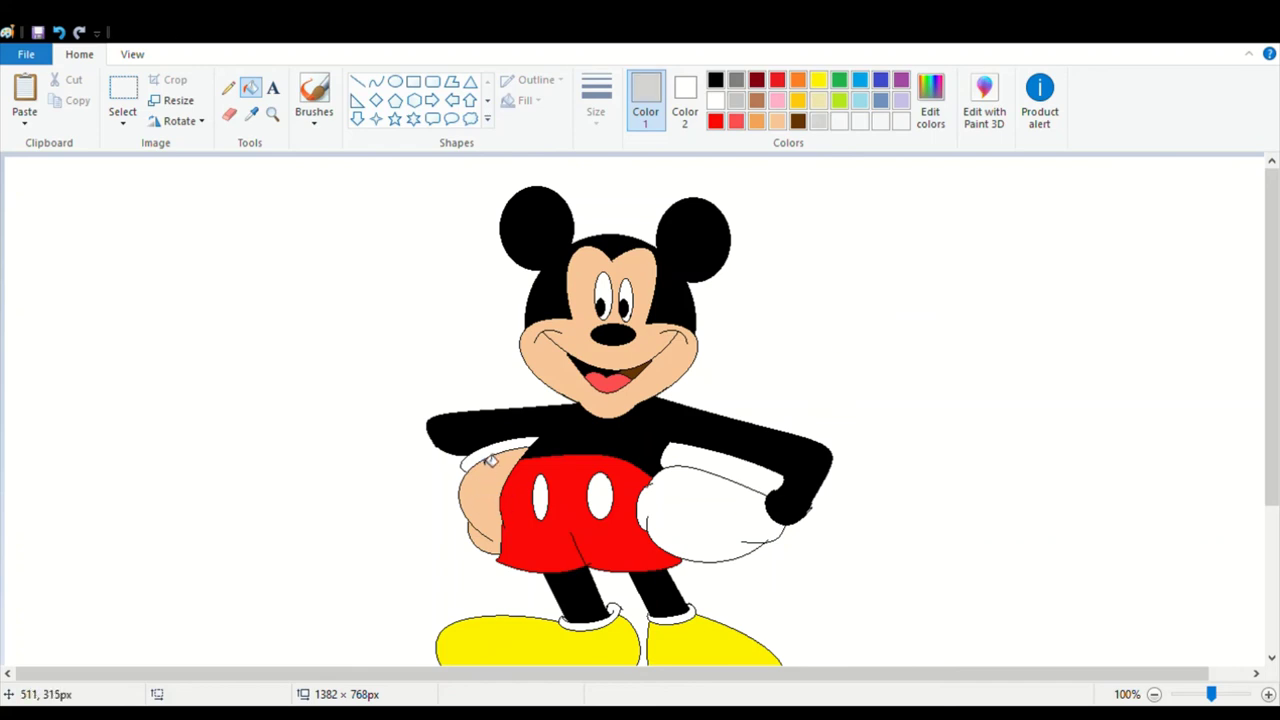
left_click(491, 460)
left_click(744, 511)
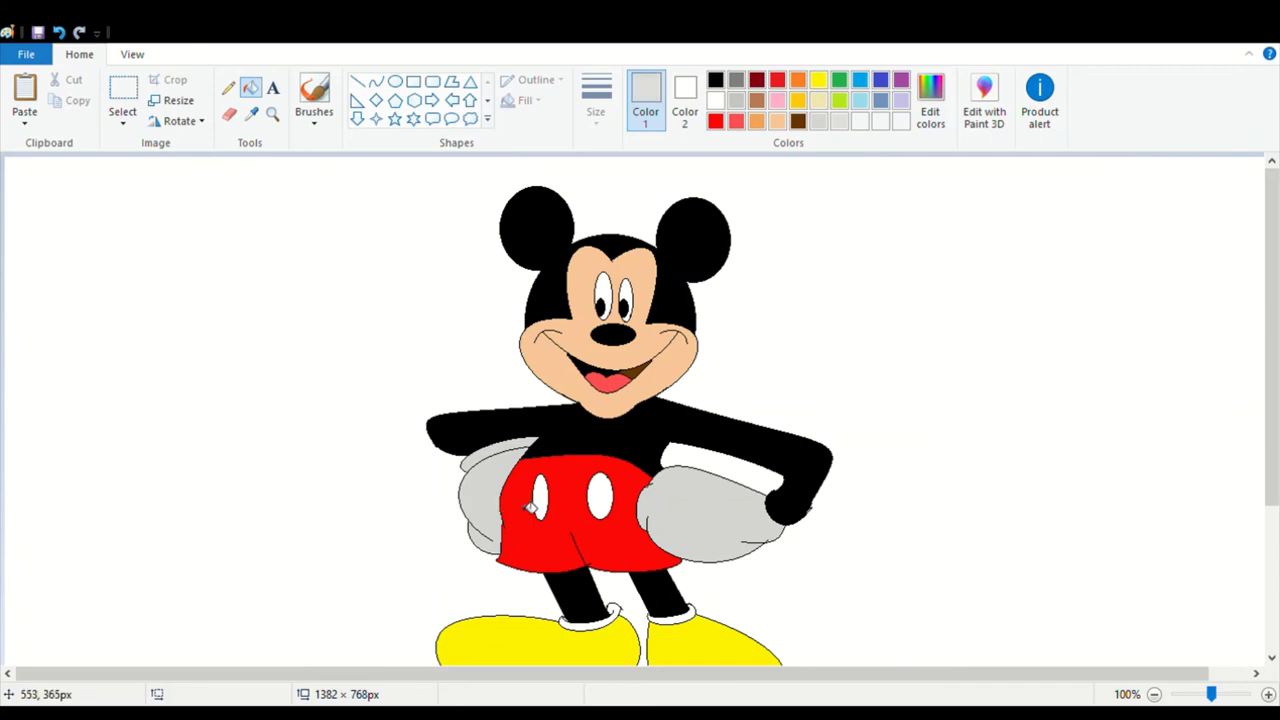
- Fill the two shorts buttons with light grey and both shoe cuffs with a custom yellow
left_click(797, 98)
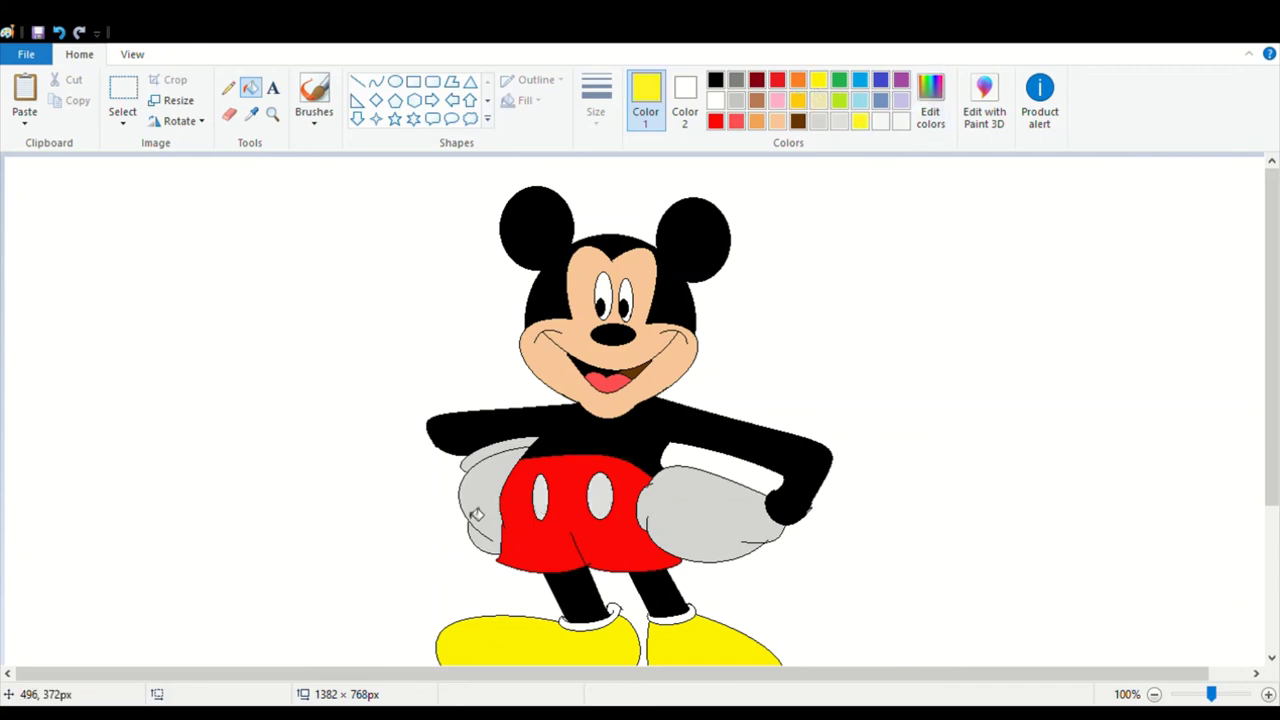
left_click(571, 627)
left_click(667, 626)
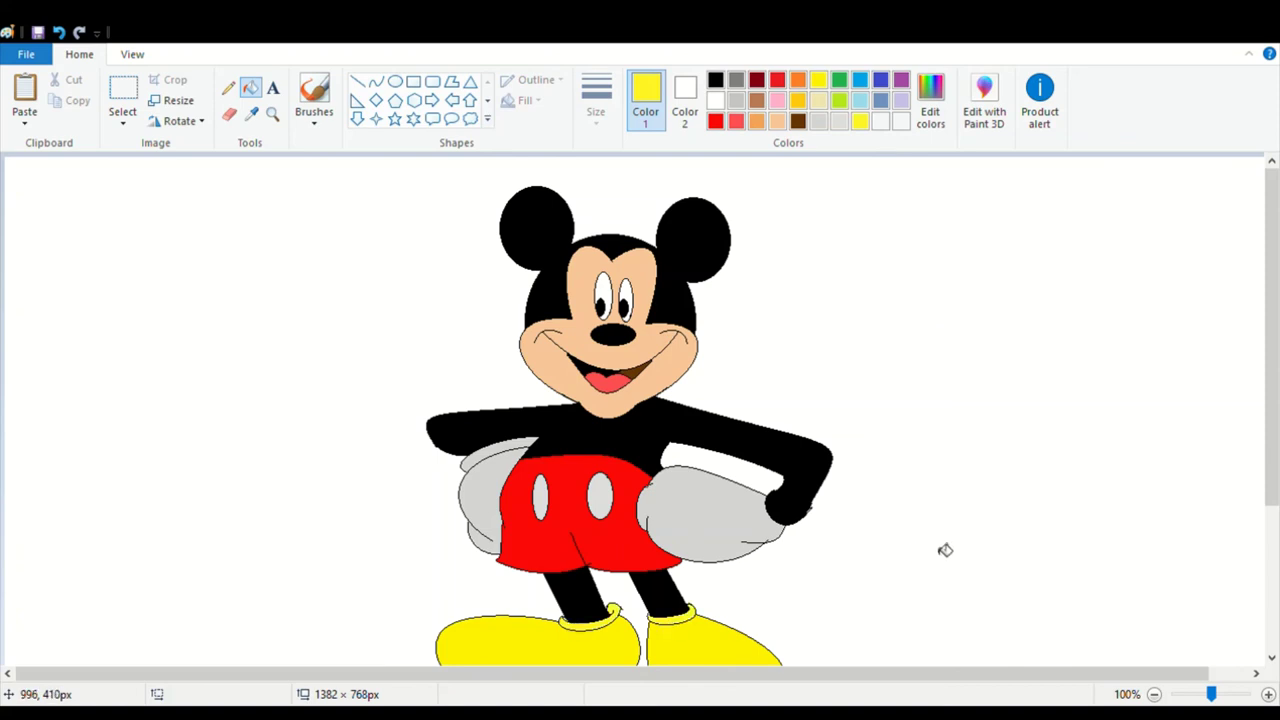
left_click_drag(1270, 400, 1270, 421)
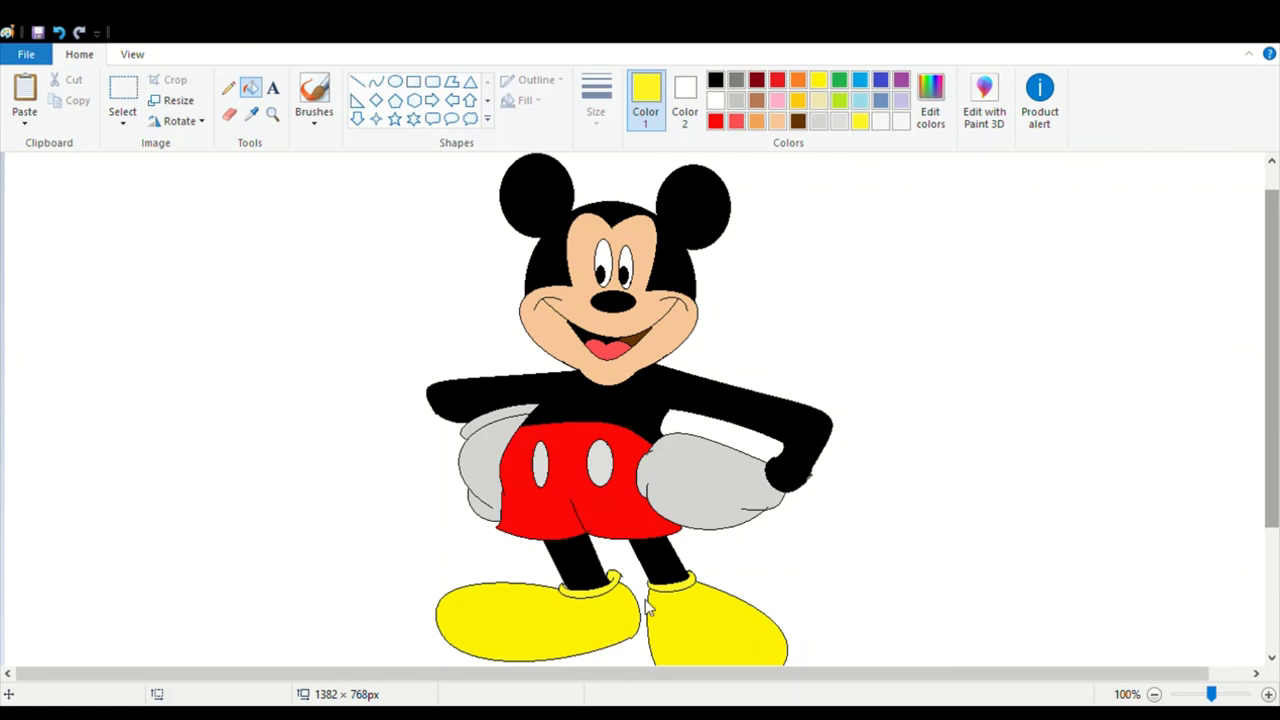
left_click(978, 463)
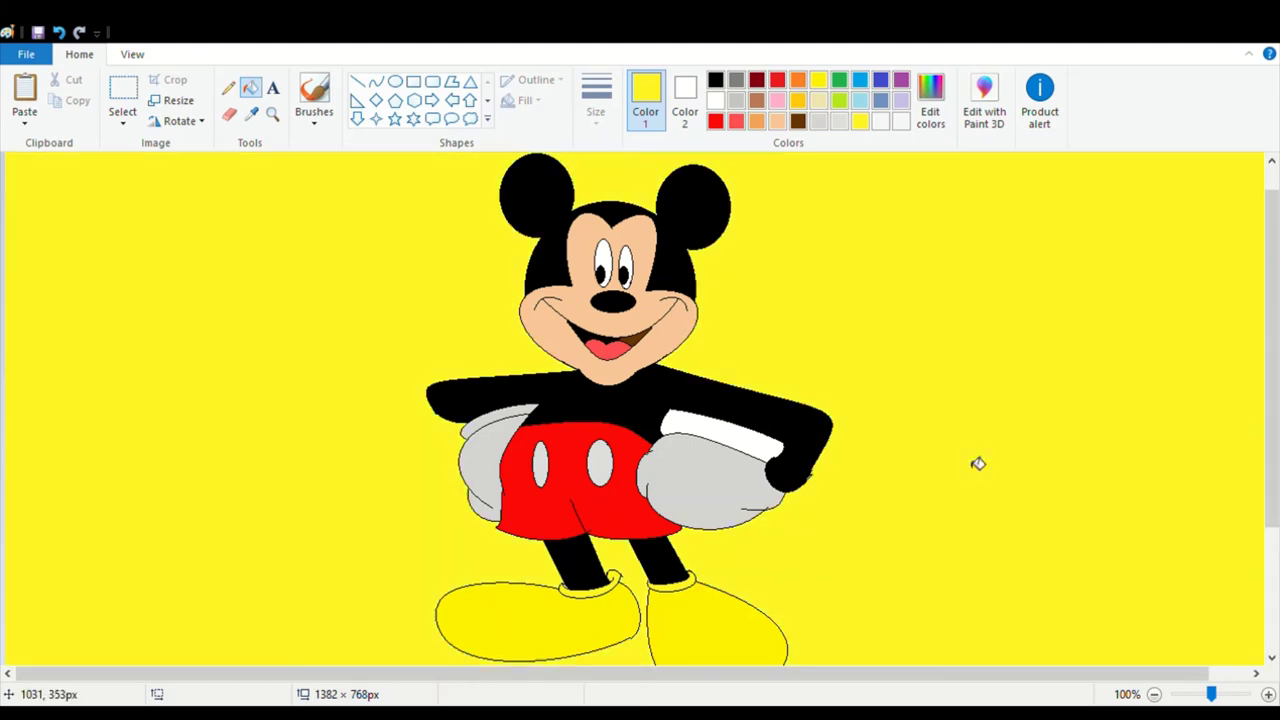
key("ctrl+z")
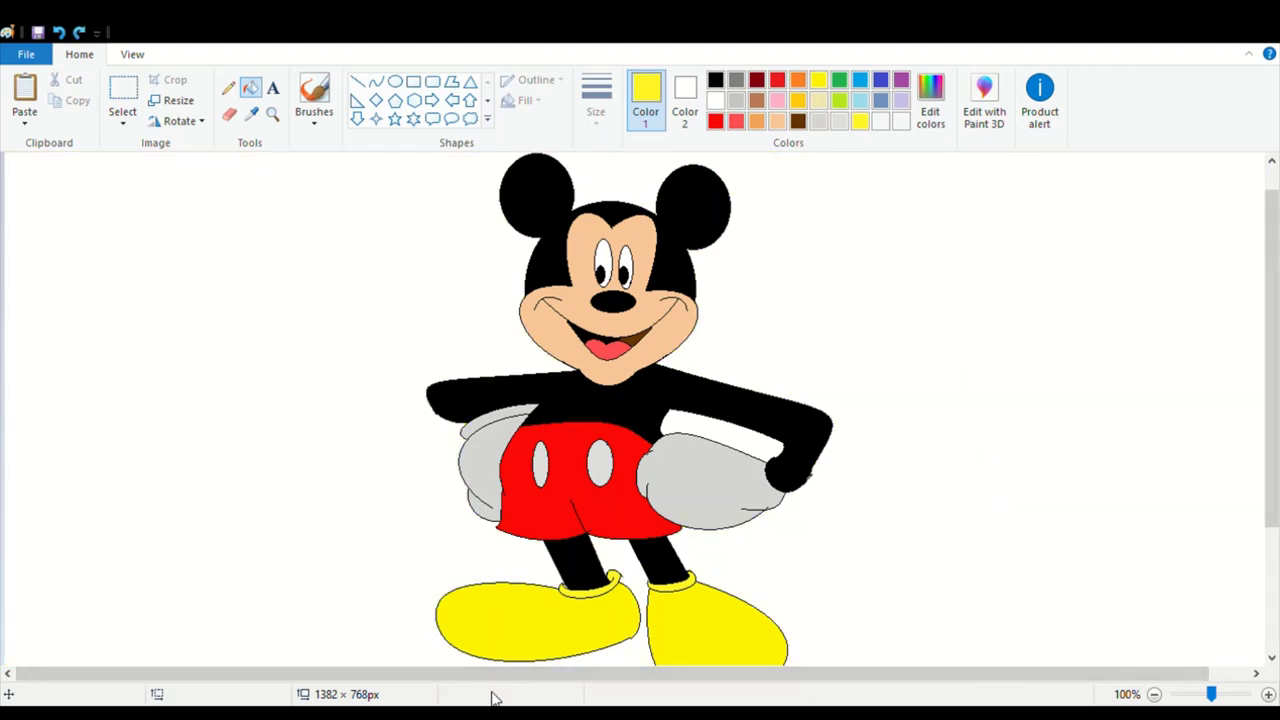